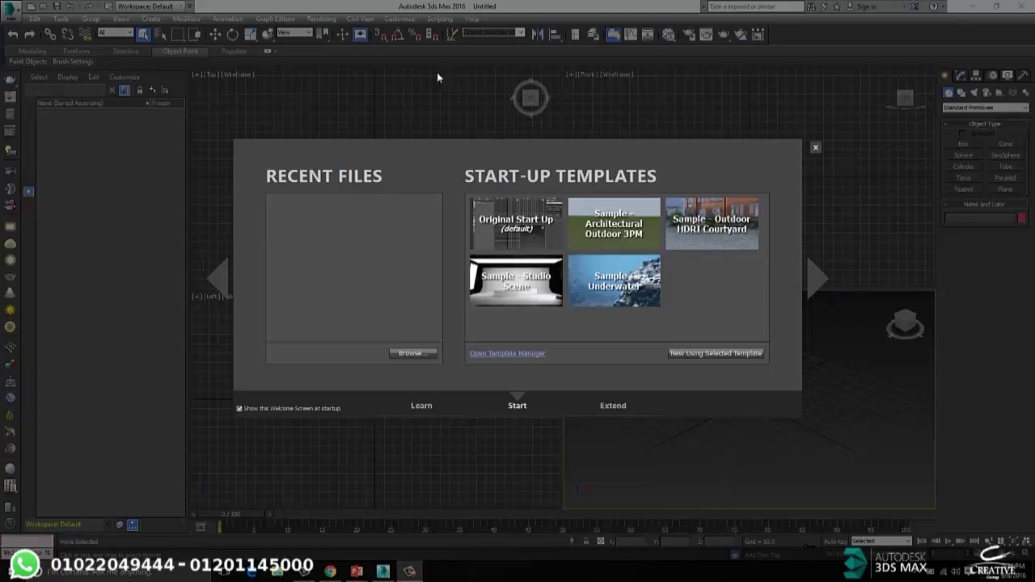
# Step: Close the welcome screen and look over the file commands in the application menu
pyautogui.click(815, 149)
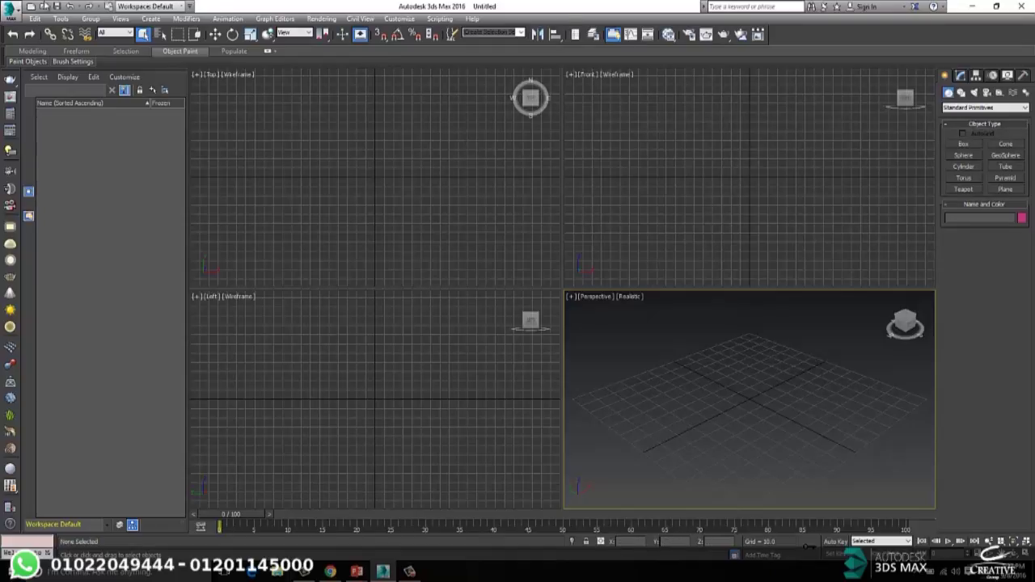
pyautogui.click(12, 8)
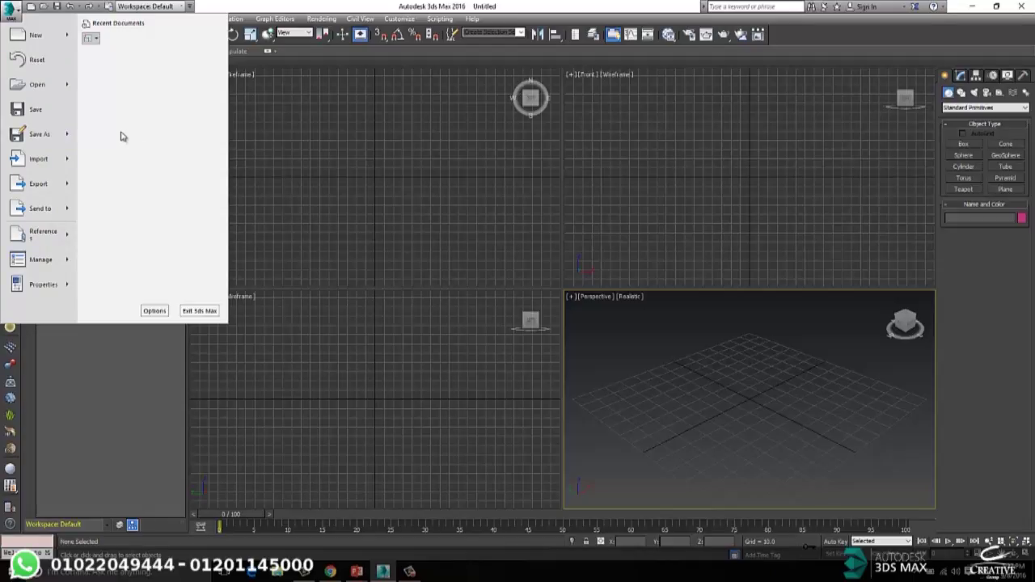
pyautogui.moveTo(66, 244)
pyautogui.click(12, 8)
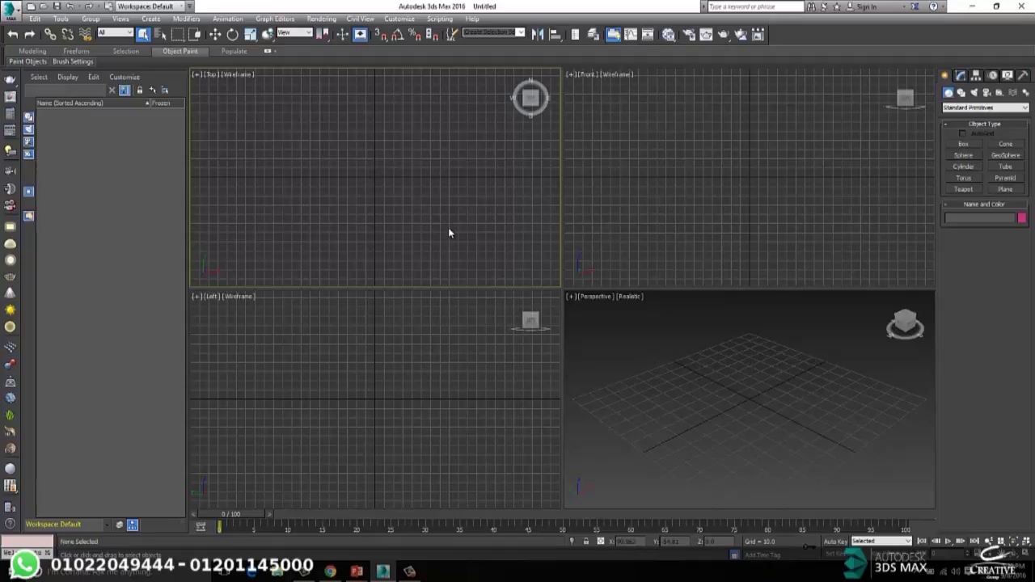
# Step: Create a box about 39 long, 56 wide and 42 high in the Perspective viewport and activate the Move tool
pyautogui.click(448, 382)
pyautogui.click(672, 398)
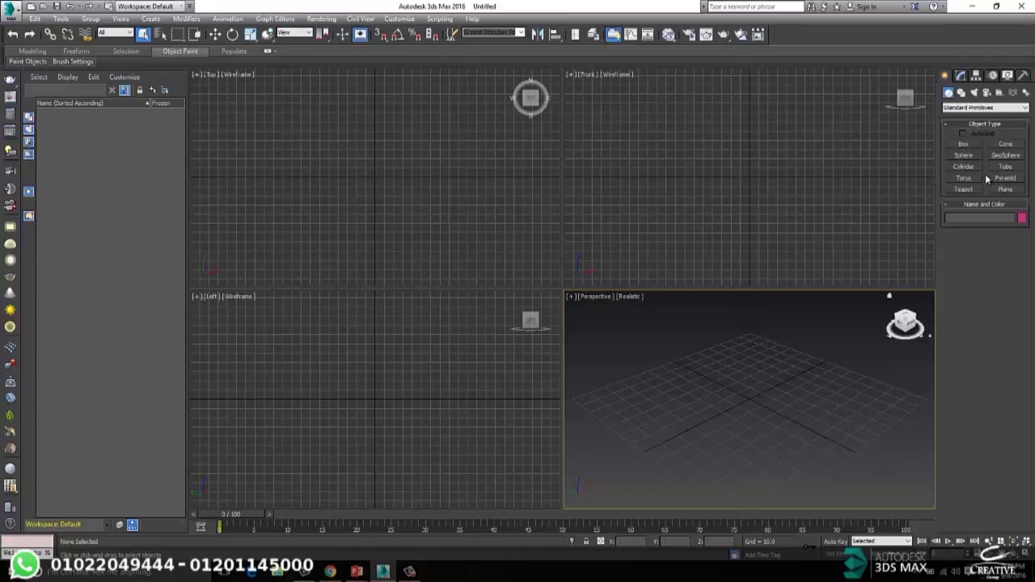
pyautogui.click(974, 144)
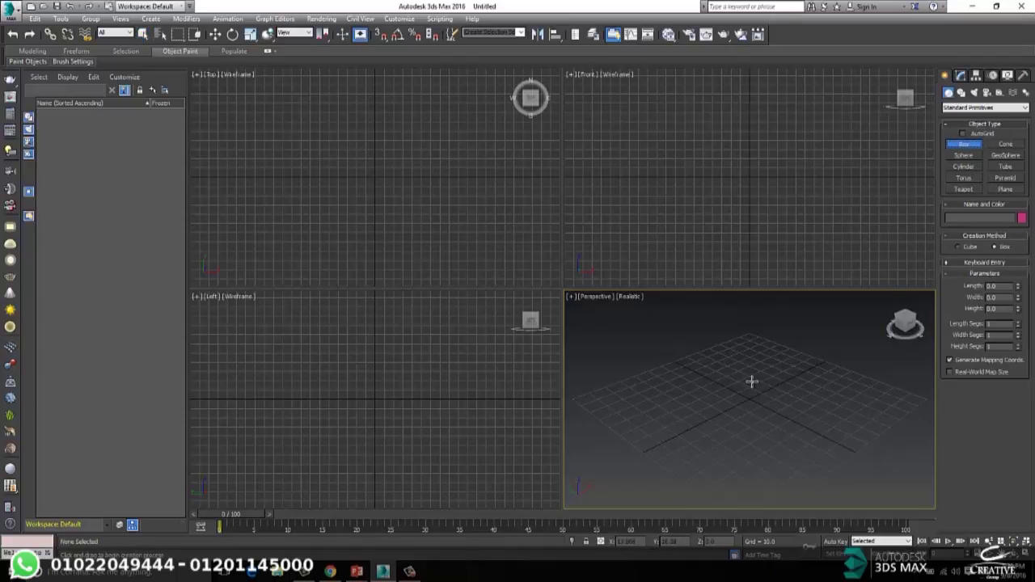
pyautogui.moveTo(779, 411); pyautogui.dragTo(716, 445)
pyautogui.click(744, 353)
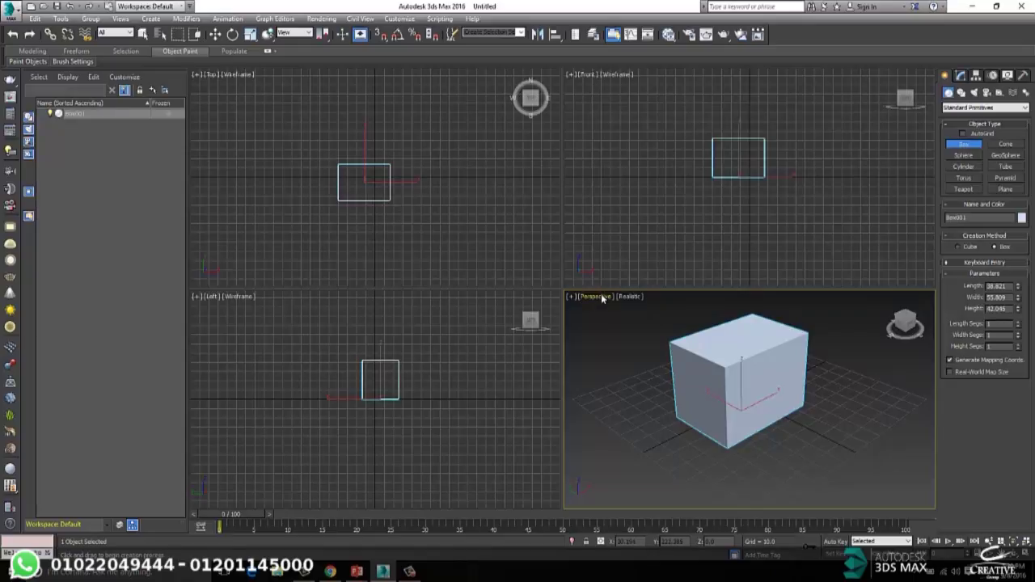
pyautogui.press('w')
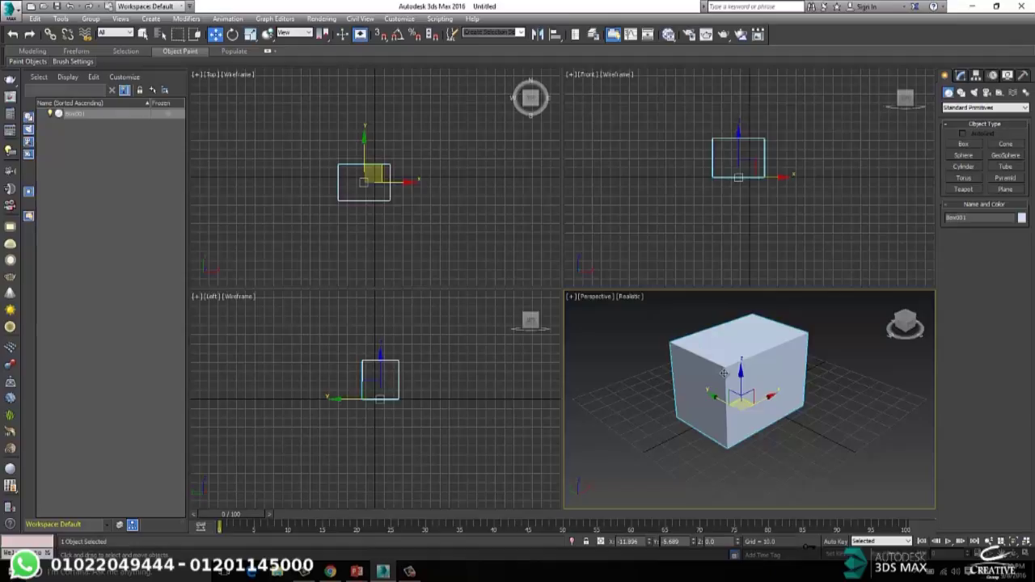
pyautogui.keyDown('alt'); pyautogui.moveTo(724, 374); pyautogui.dragTo(664, 316, button='middle'); pyautogui.keyUp('alt')
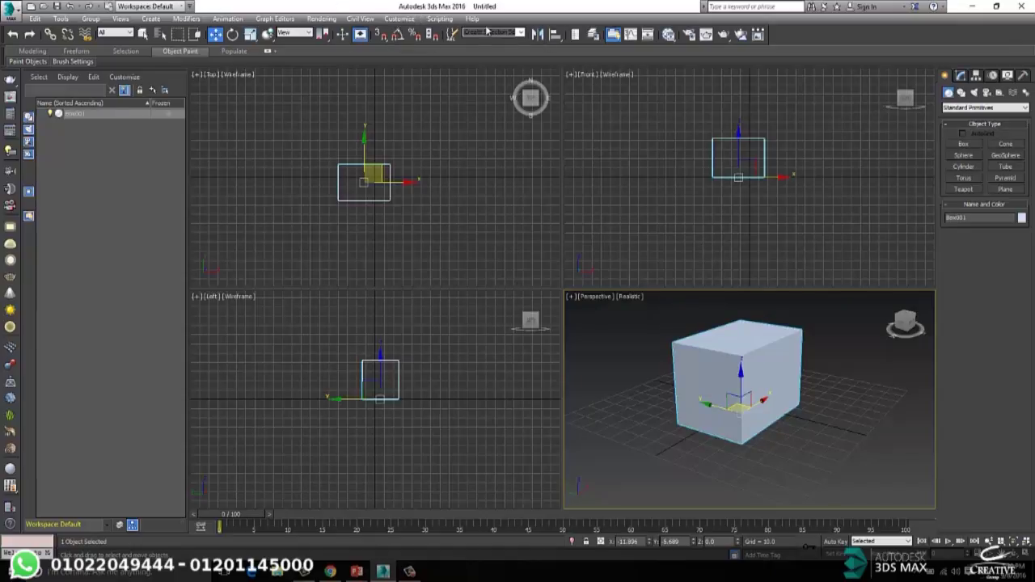
# Step: Preview the ame-dark scheme, apply the ame-light UI scheme with Max tool settings, and dock the floating V-Ray toolbar beneath the ribbon
pyautogui.click(398, 19)
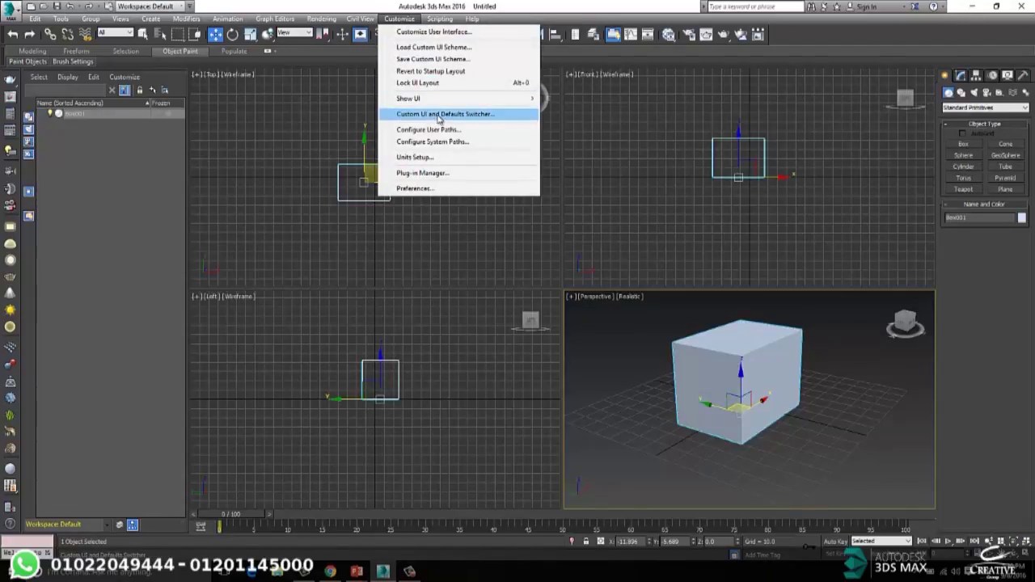
pyautogui.click(433, 117)
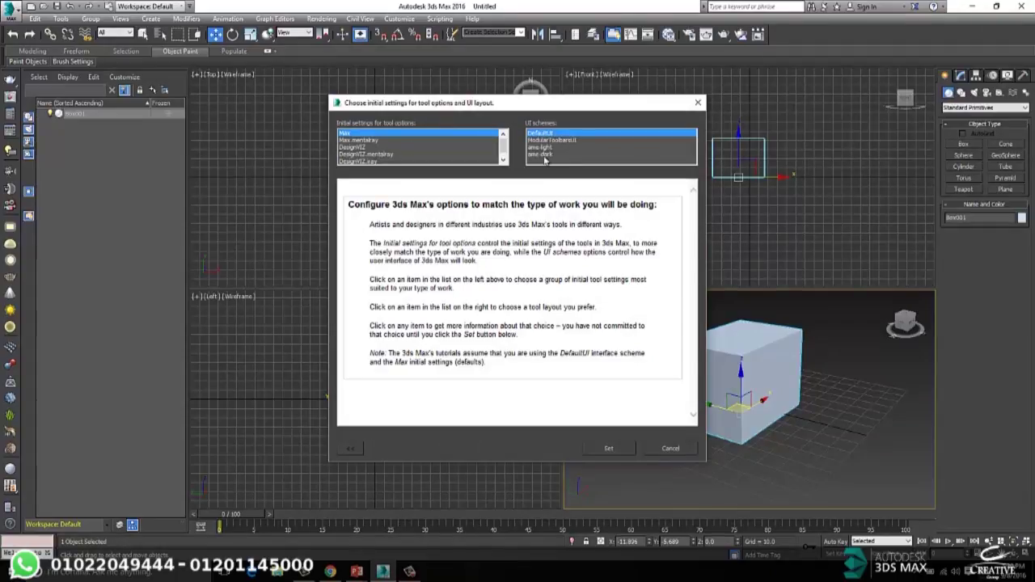
pyautogui.click(543, 155)
pyautogui.scroll(-2, 558, 336)
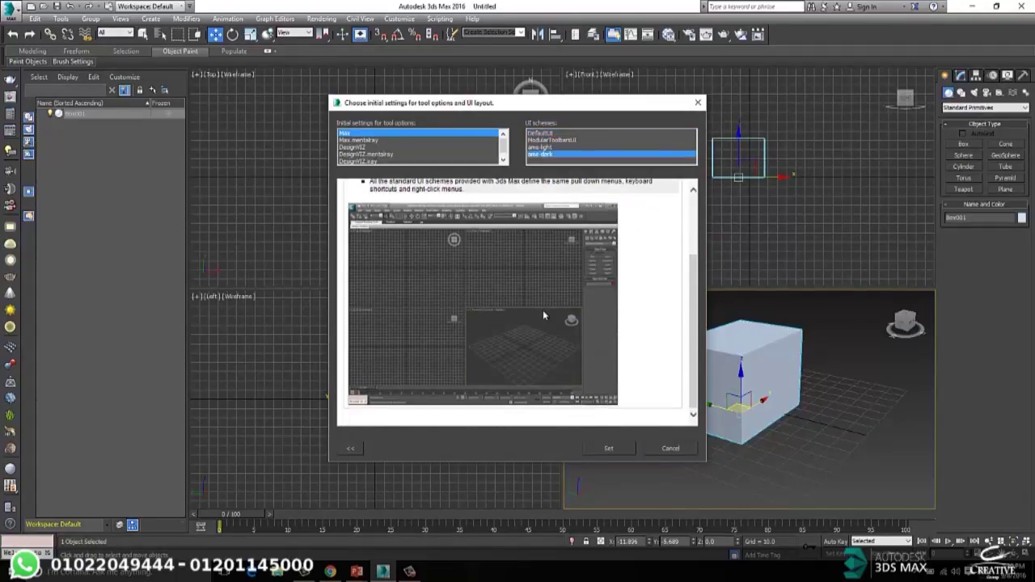
pyautogui.scroll(1, 540, 297)
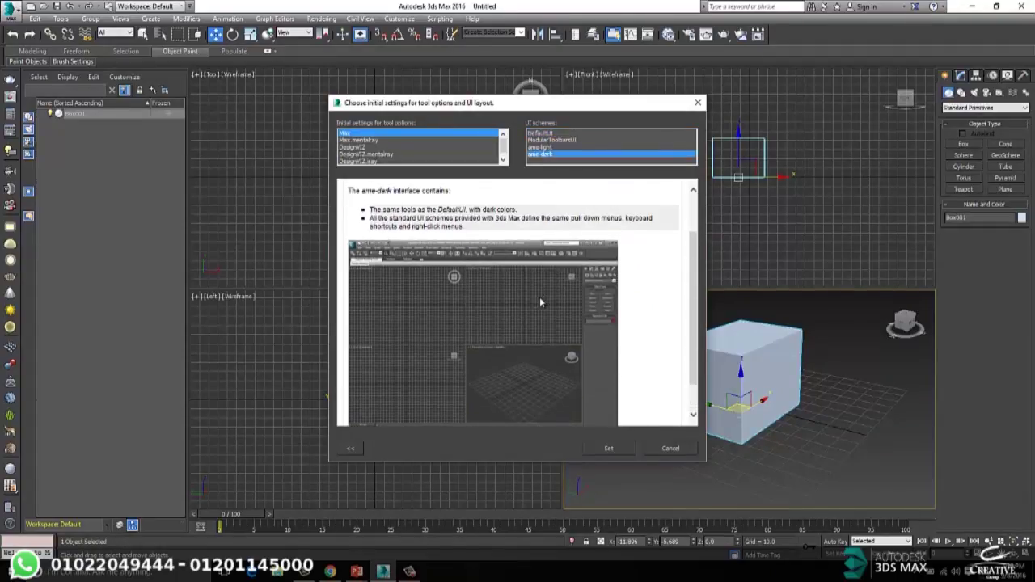
pyautogui.click(554, 149)
pyautogui.scroll(-2, 562, 306)
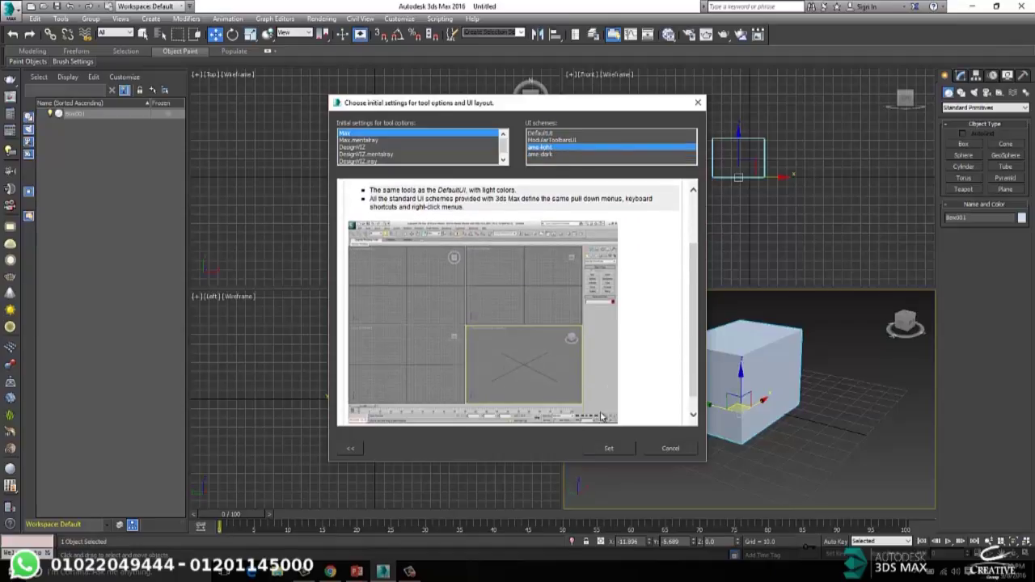
pyautogui.click(608, 448)
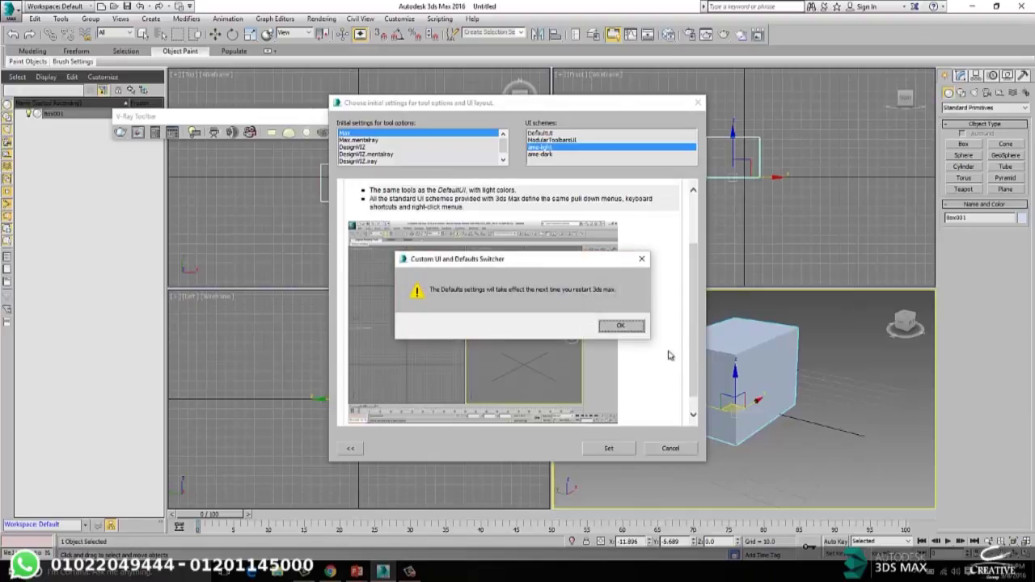
pyautogui.click(620, 328)
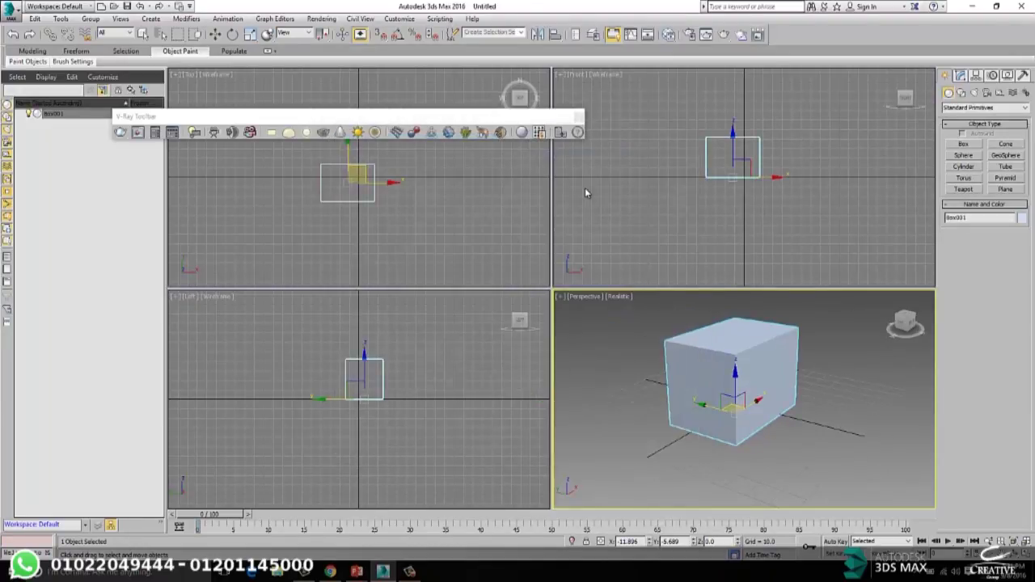
pyautogui.moveTo(446, 119); pyautogui.dragTo(458, 72)
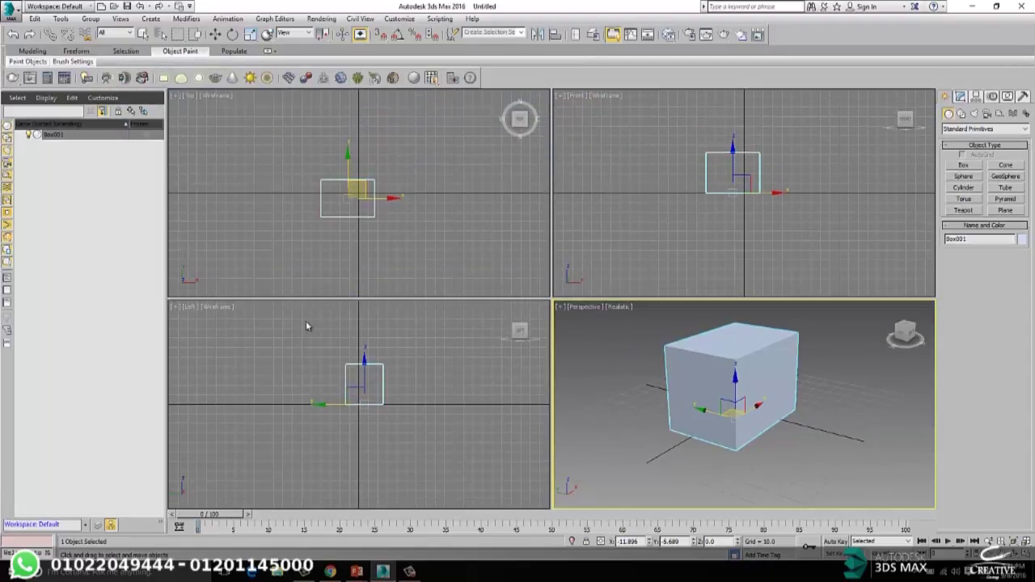
# Step: Delete the box from the scene
pyautogui.click(630, 371)
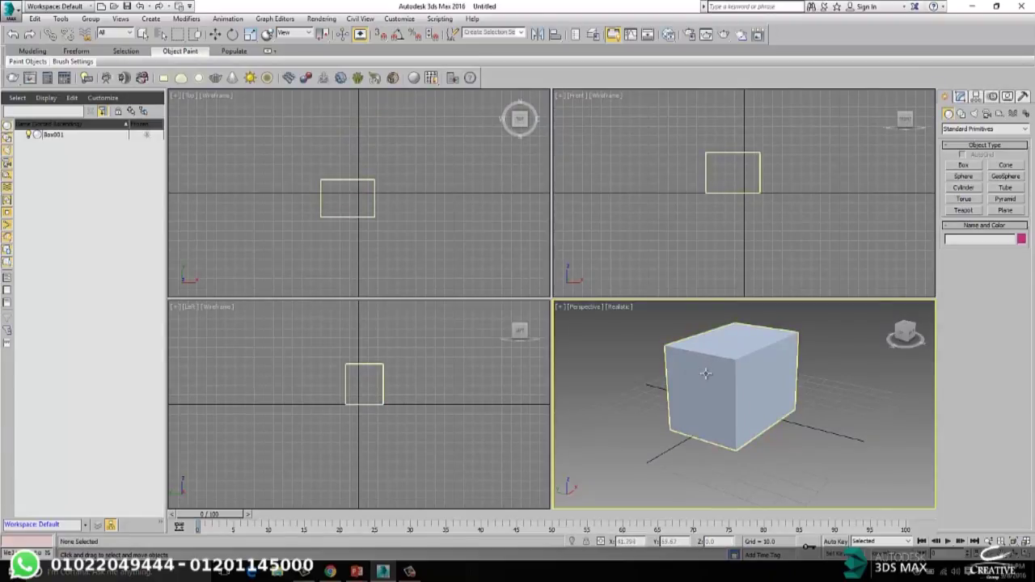
pyautogui.keyDown('alt'); pyautogui.moveTo(709, 396); pyautogui.dragTo(673, 433, button='middle'); pyautogui.keyUp('alt')
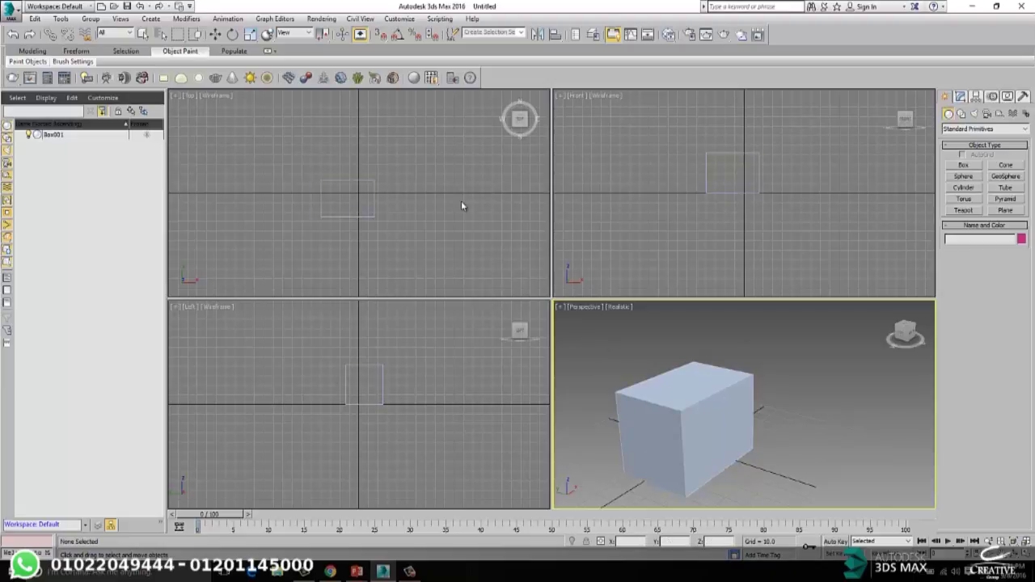
pyautogui.click(671, 394)
pyautogui.press('Delete')
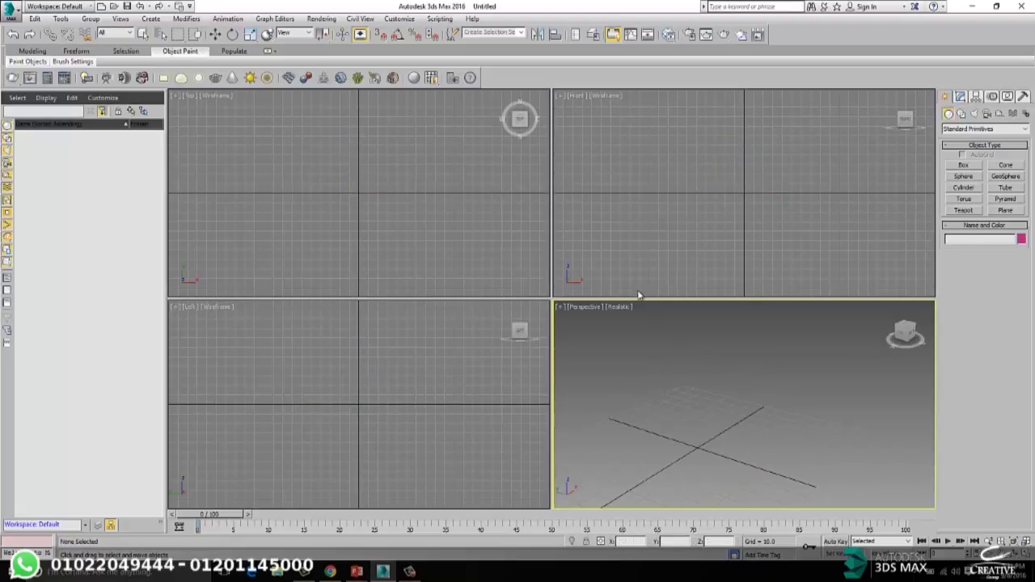
# Step: Change the Perspective, Front and Left viewports to the Top view
pyautogui.click(589, 309)
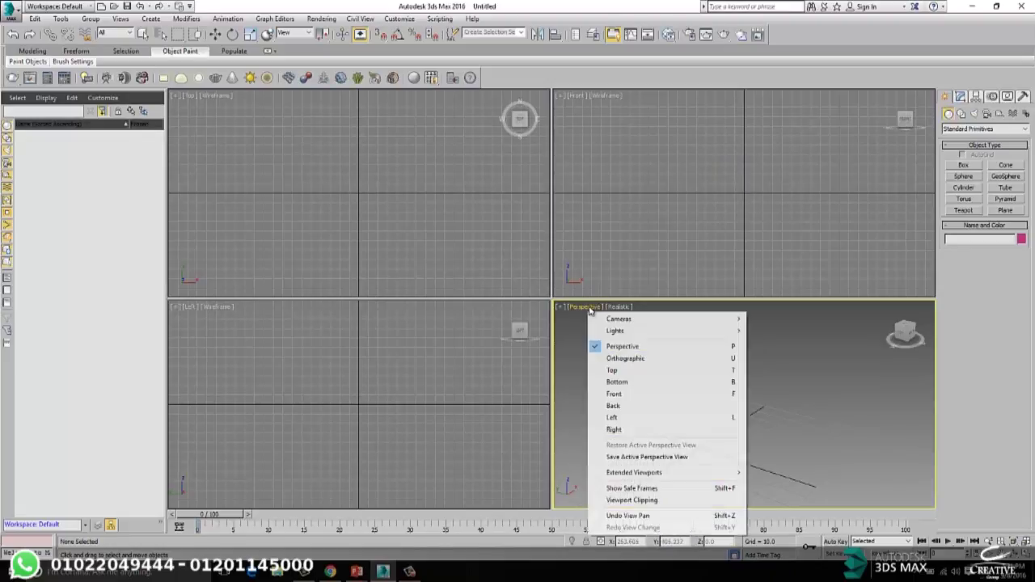
pyautogui.click(611, 371)
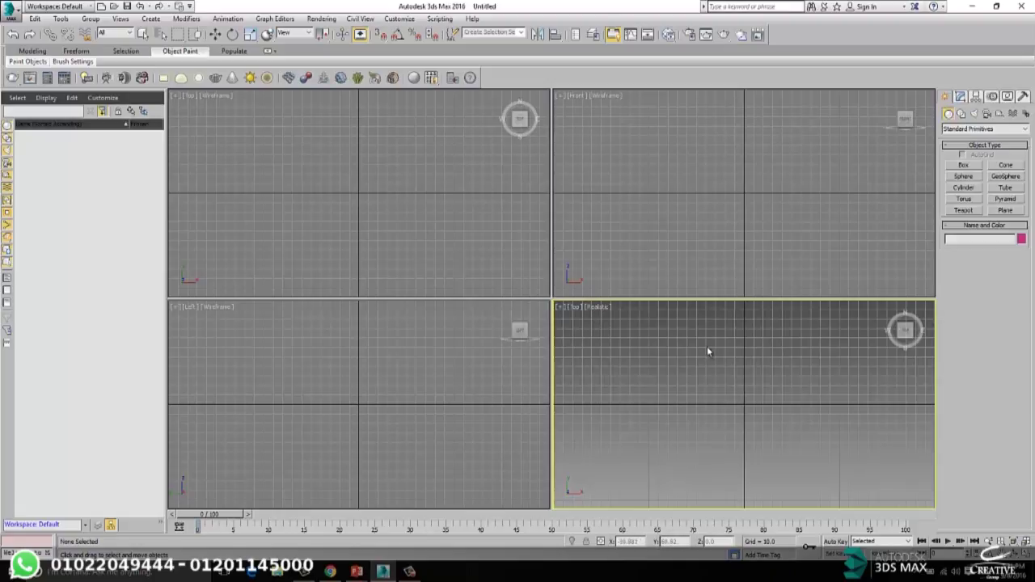
pyautogui.moveTo(706, 348); pyautogui.dragTo(738, 349, button='middle')
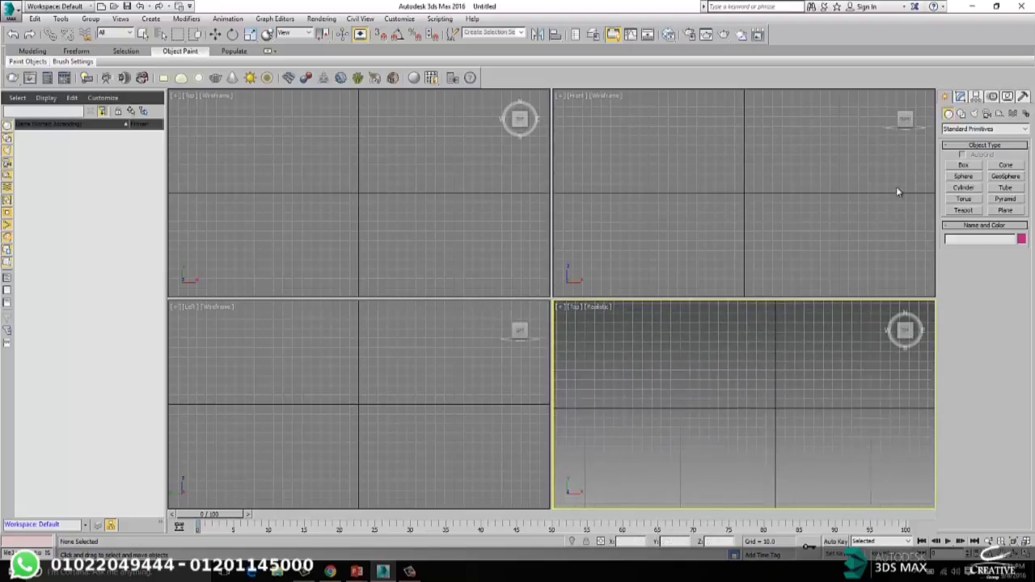
pyautogui.click(764, 178)
pyautogui.press('t')
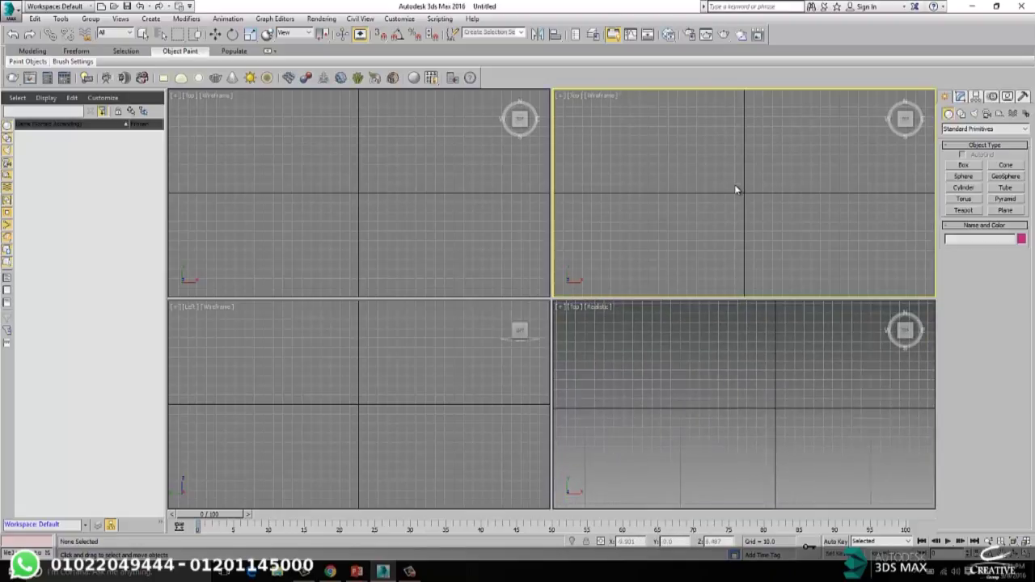
pyautogui.click(368, 382)
pyautogui.press('t')
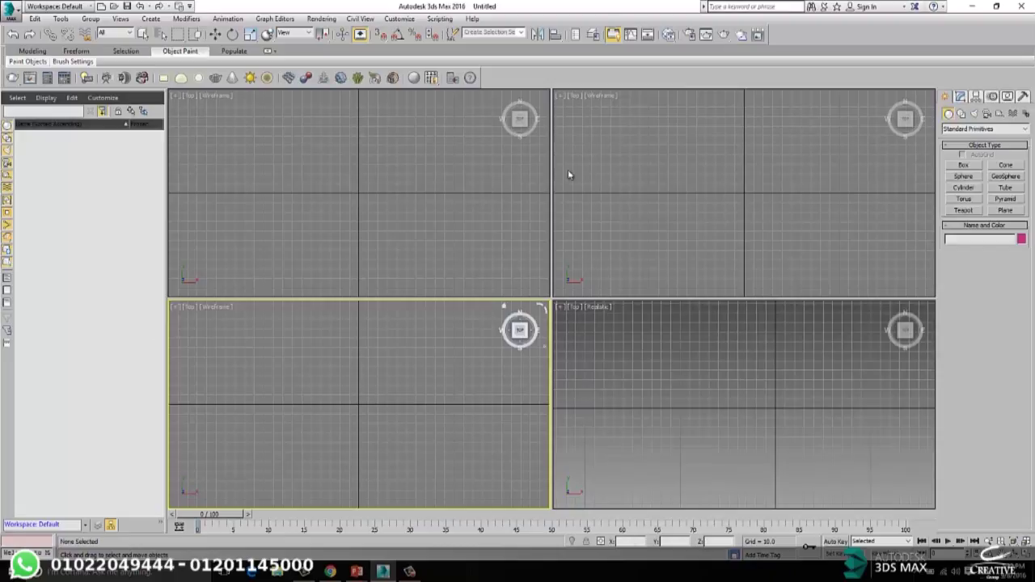
# Step: Change the former Front viewport to the Right view and check the list of available views
pyautogui.click(574, 96)
pyautogui.click(576, 97)
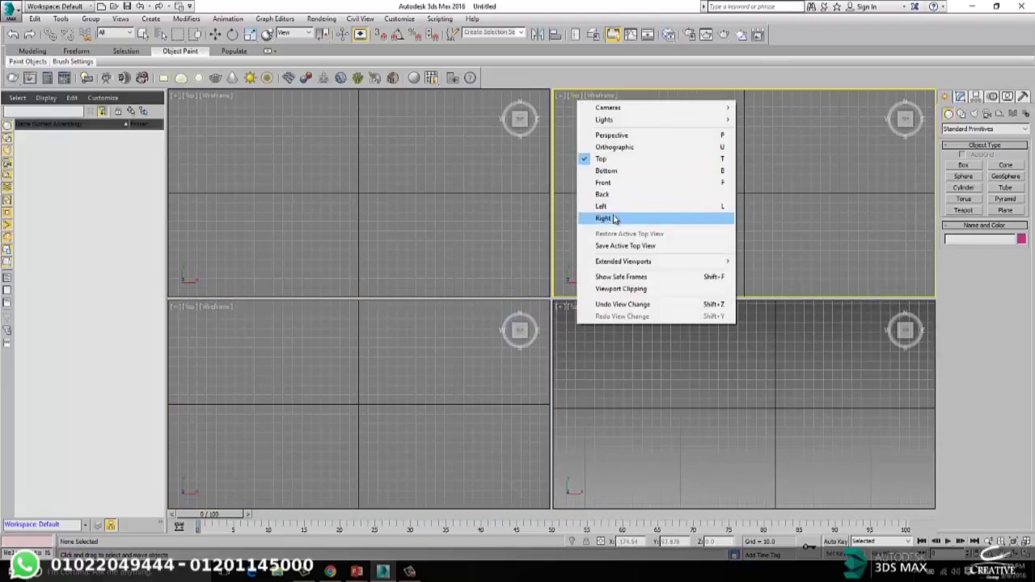
pyautogui.click(615, 219)
pyautogui.click(576, 96)
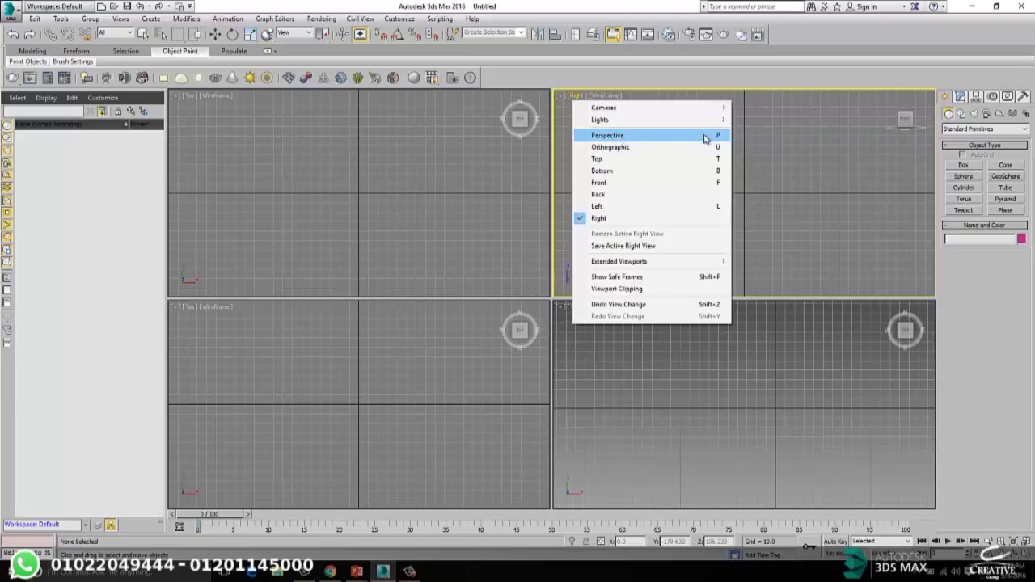
pyautogui.click(755, 181)
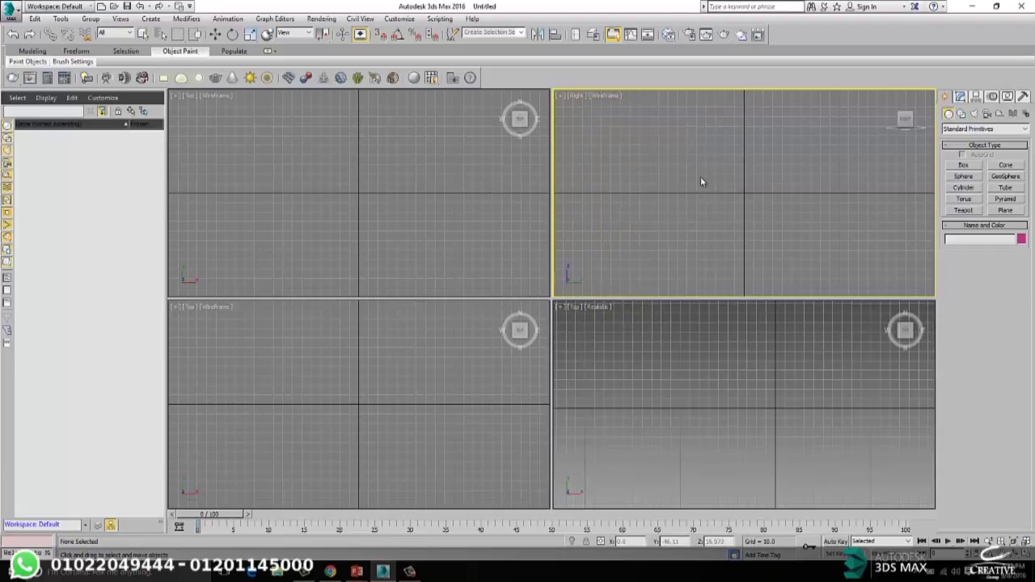
# Step: Cycle the active viewport through the Perspective, Left and Front views and end on the Bottom view
pyautogui.press('p')
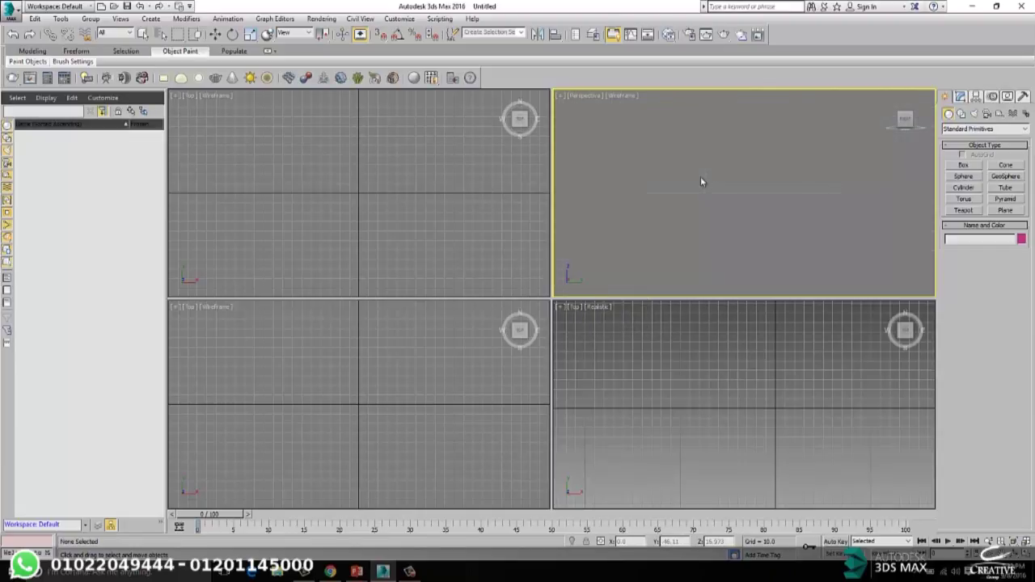
pyautogui.press('l')
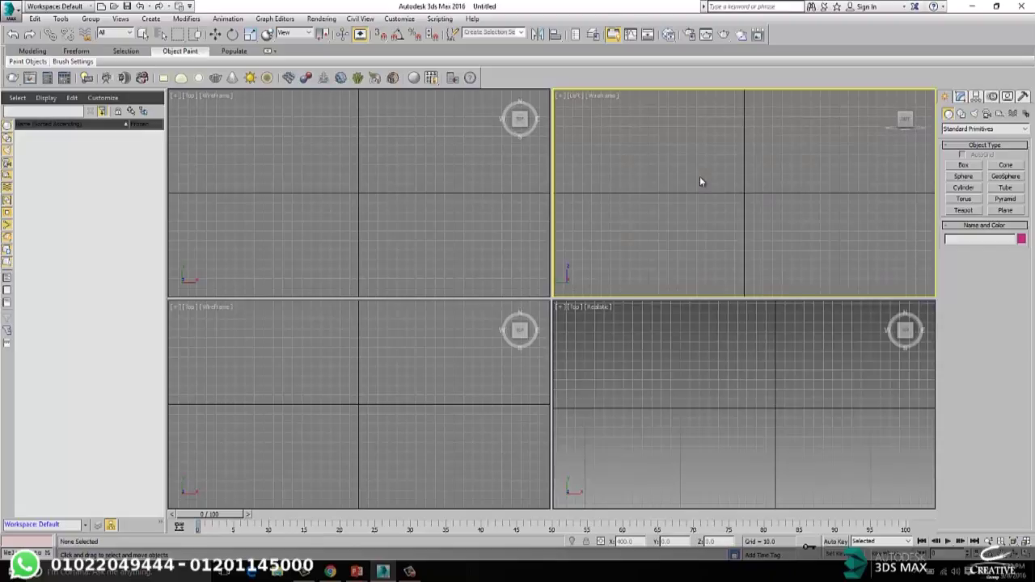
pyautogui.press('f')
pyautogui.press('b')
pyautogui.click(577, 96)
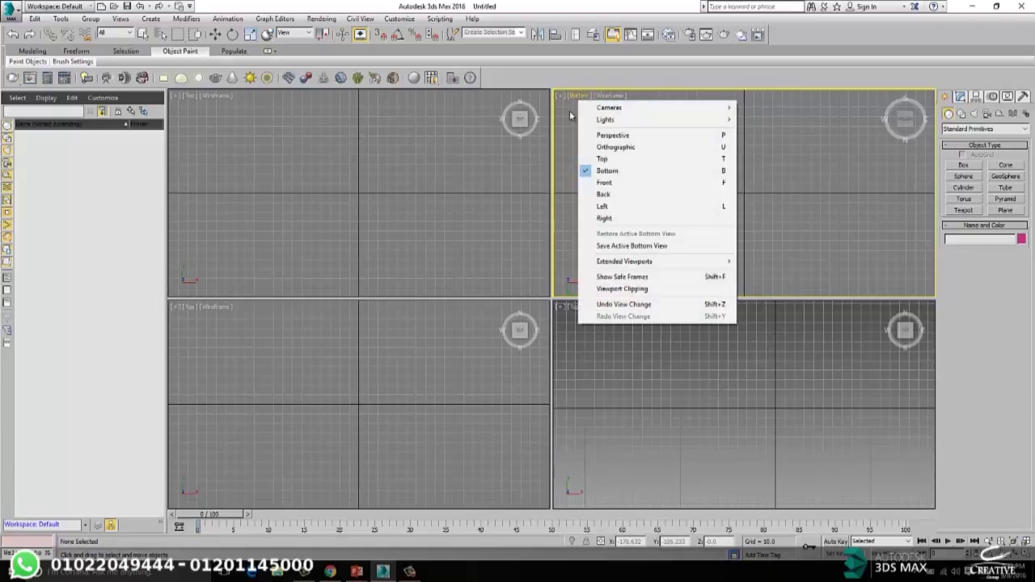
pyautogui.click(571, 115)
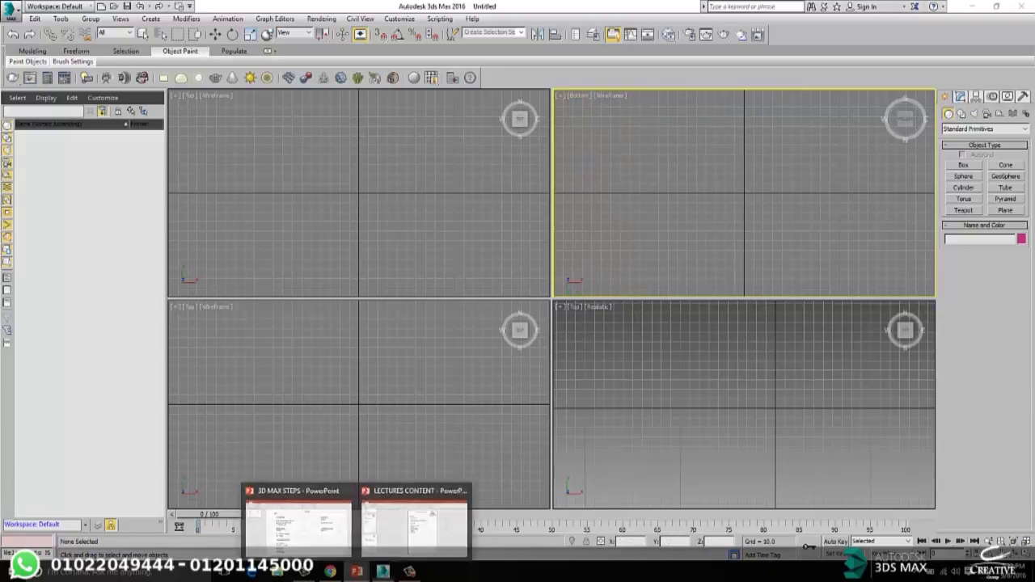
# Step: Switch to the LECTURES CONTENT presentation in PowerPoint, review the Lecture 1 topics, and return to 3ds Max
pyautogui.click(358, 572)
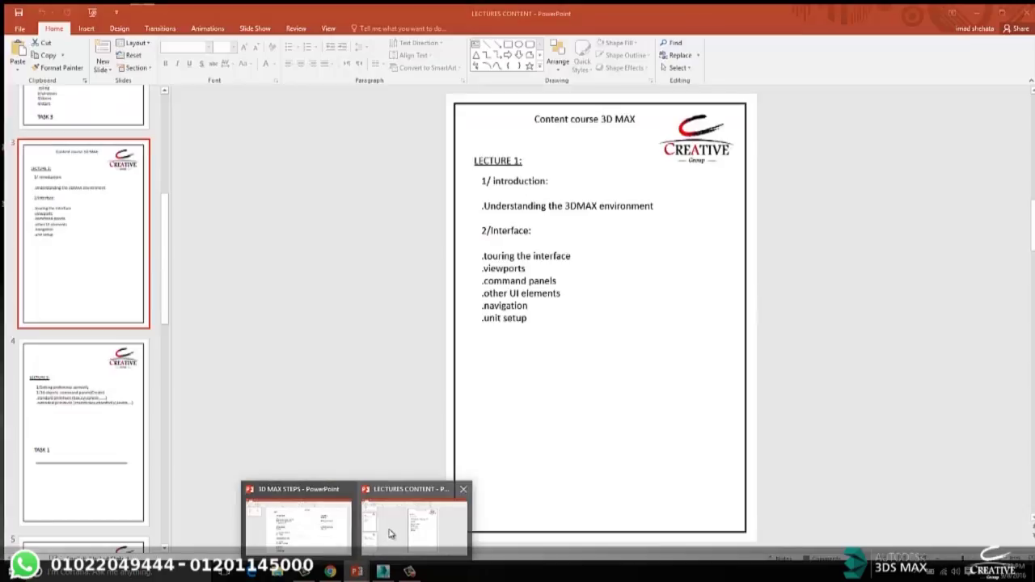
pyautogui.click(393, 531)
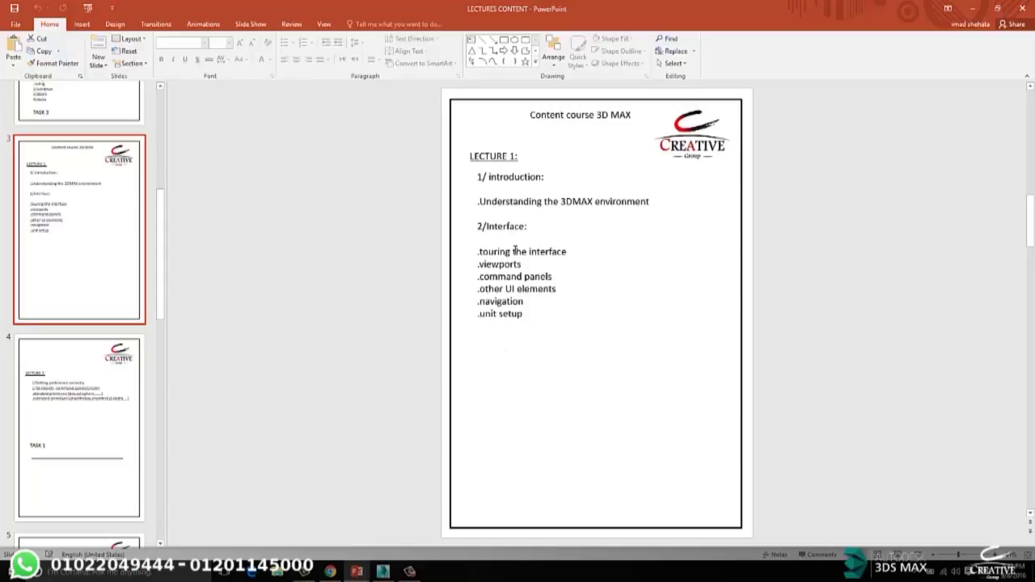
pyautogui.click(385, 572)
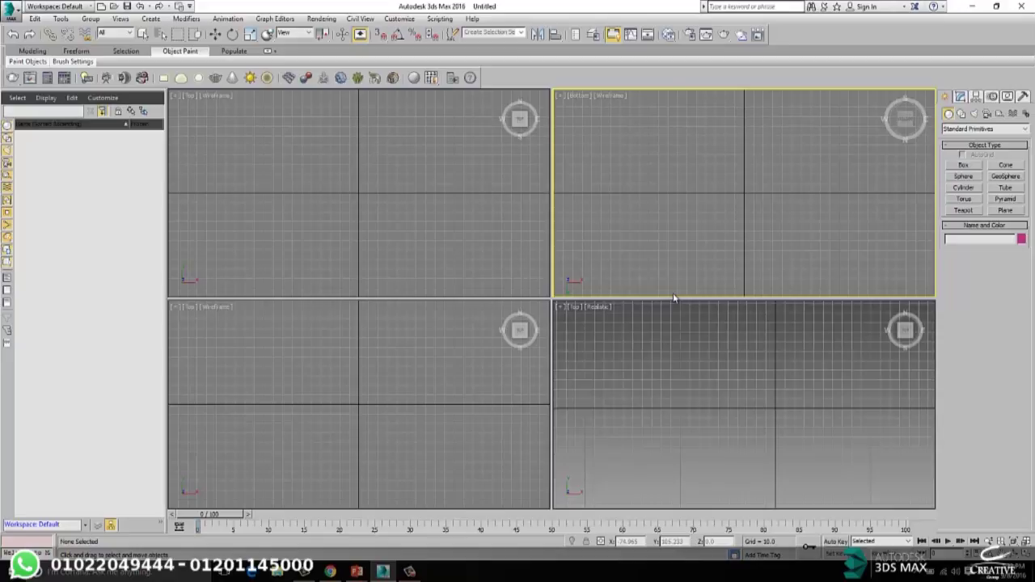
pyautogui.press('F10')
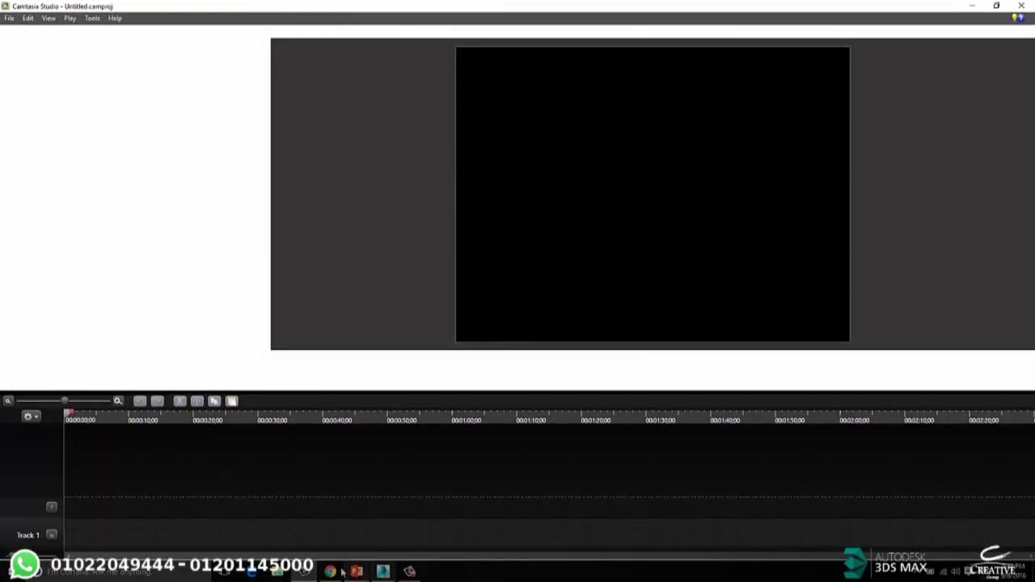
pyautogui.click(409, 572)
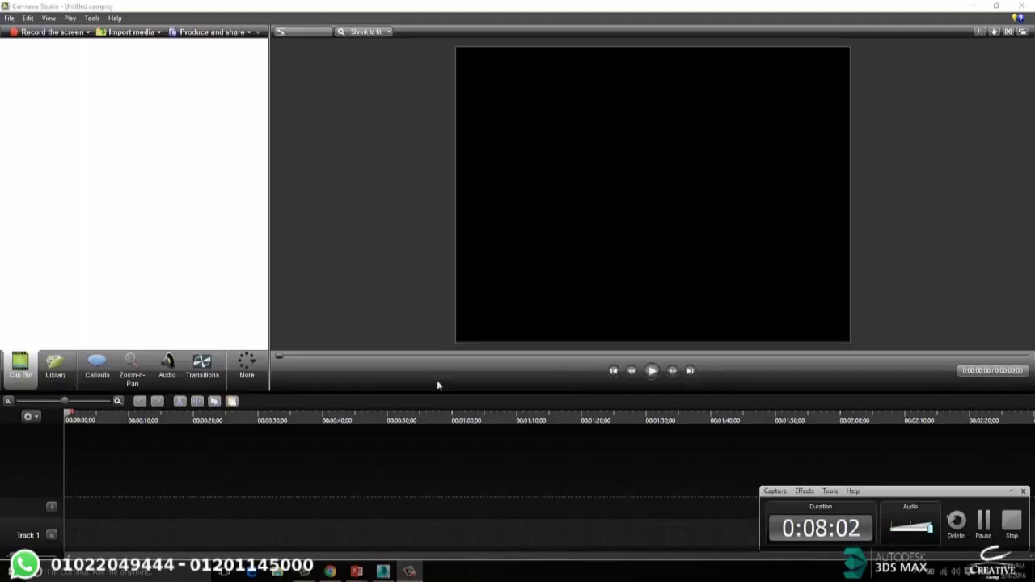
pyautogui.click(984, 522)
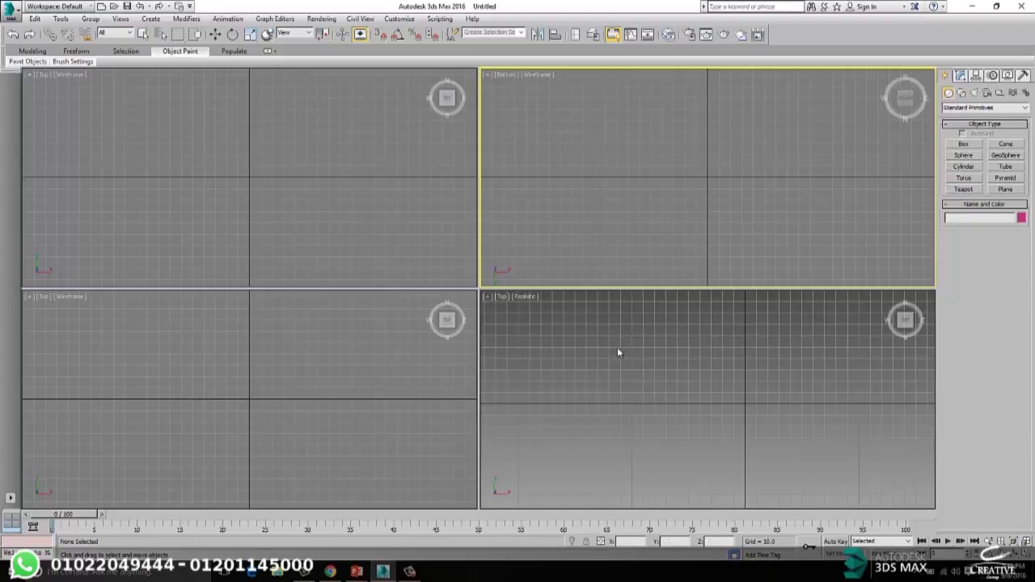
# Step: Open the Viewport Configuration for the Bottom viewport and show the available layouts
pyautogui.click(340, 113)
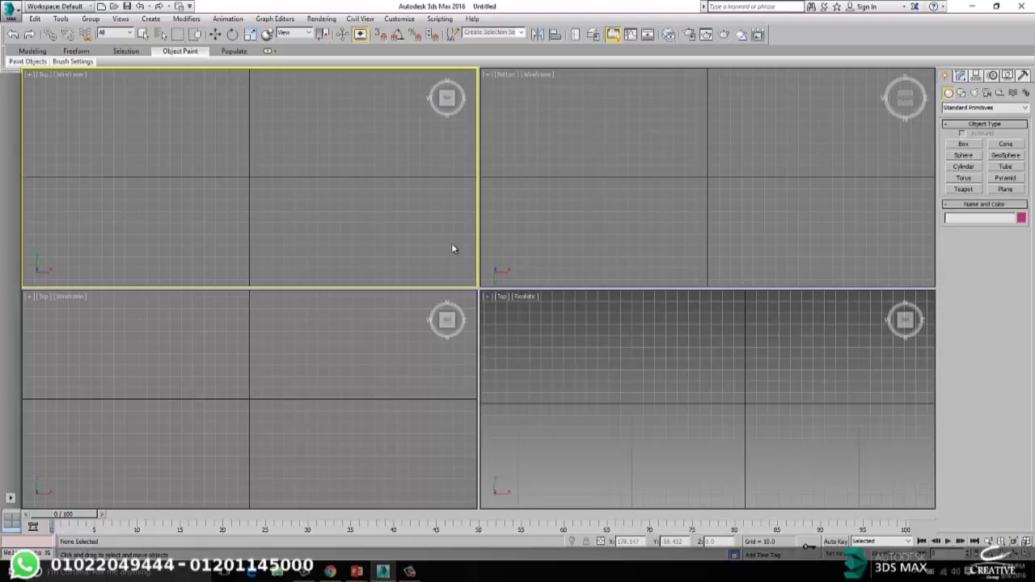
pyautogui.click(488, 78)
pyautogui.click(488, 75)
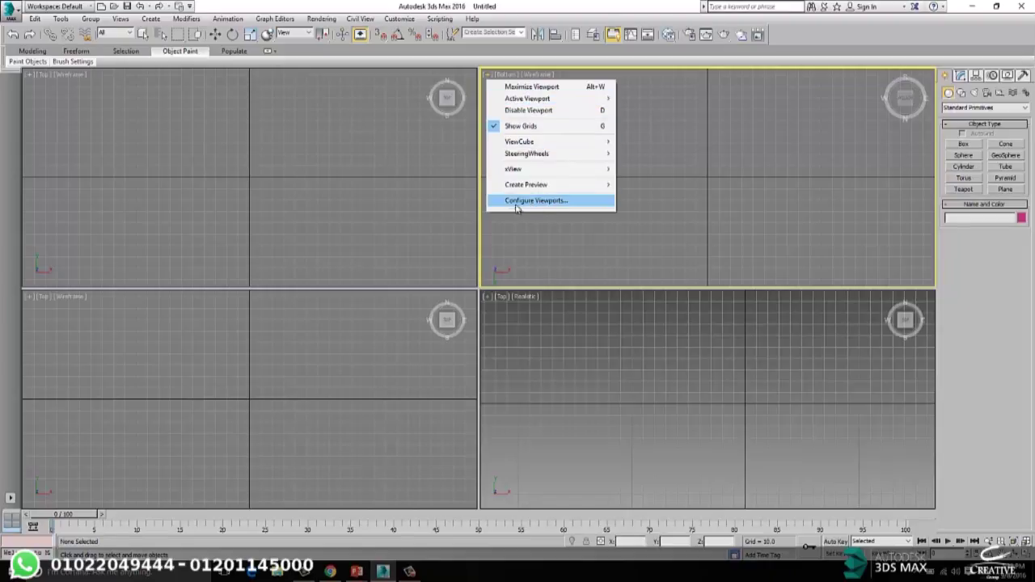
pyautogui.click(565, 202)
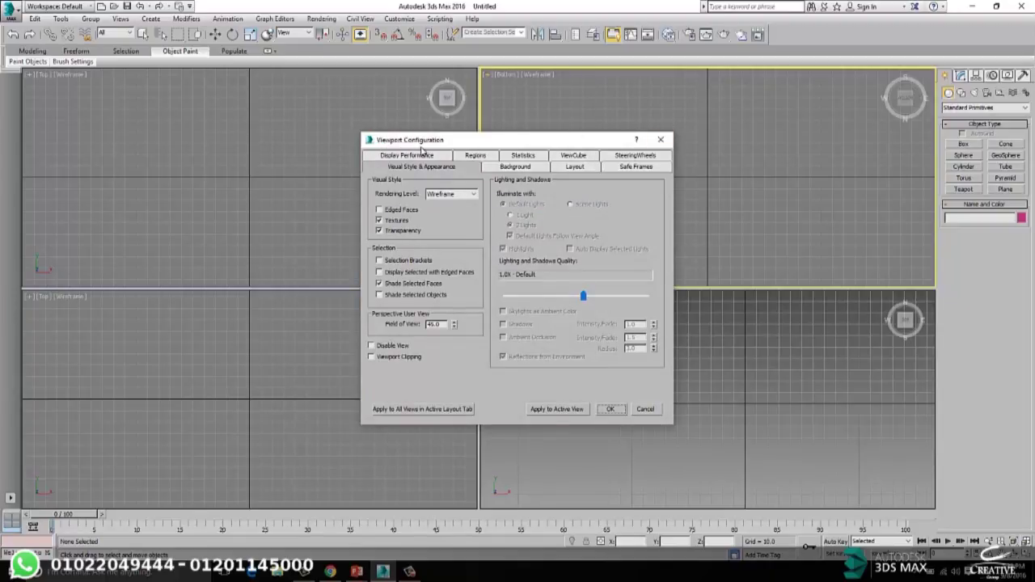
pyautogui.click(575, 168)
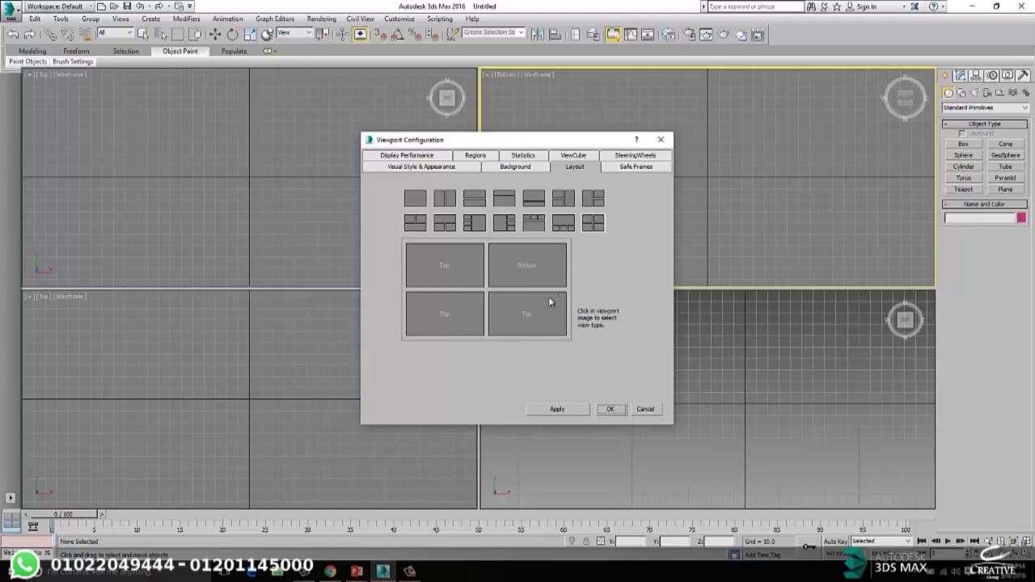
# Step: Preview several viewport layouts and apply the one with three small viewports stacked to the left of one large viewport
pyautogui.click(564, 224)
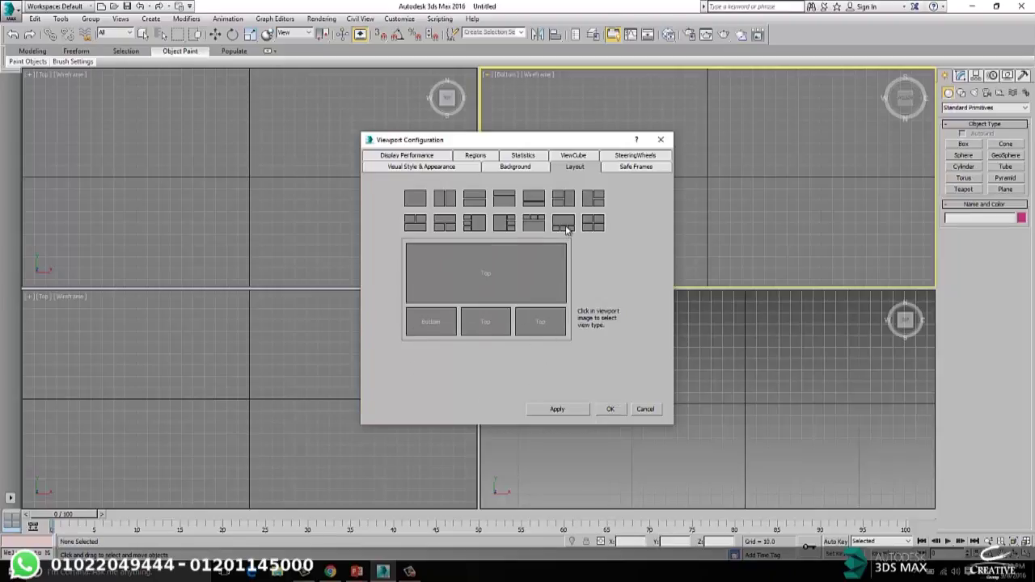
pyautogui.click(590, 202)
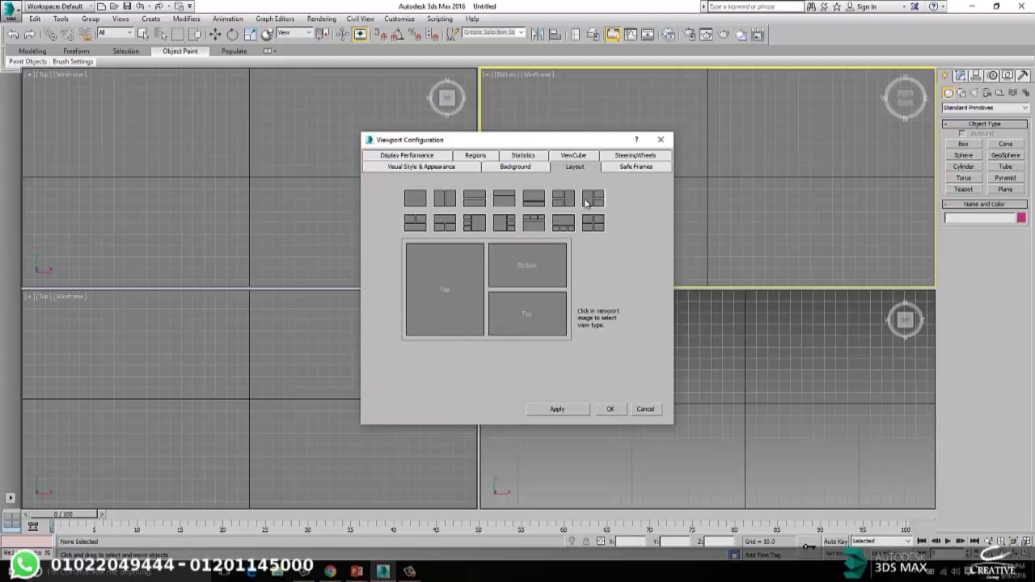
pyautogui.click(416, 200)
pyautogui.click(443, 200)
pyautogui.click(503, 229)
pyautogui.click(466, 226)
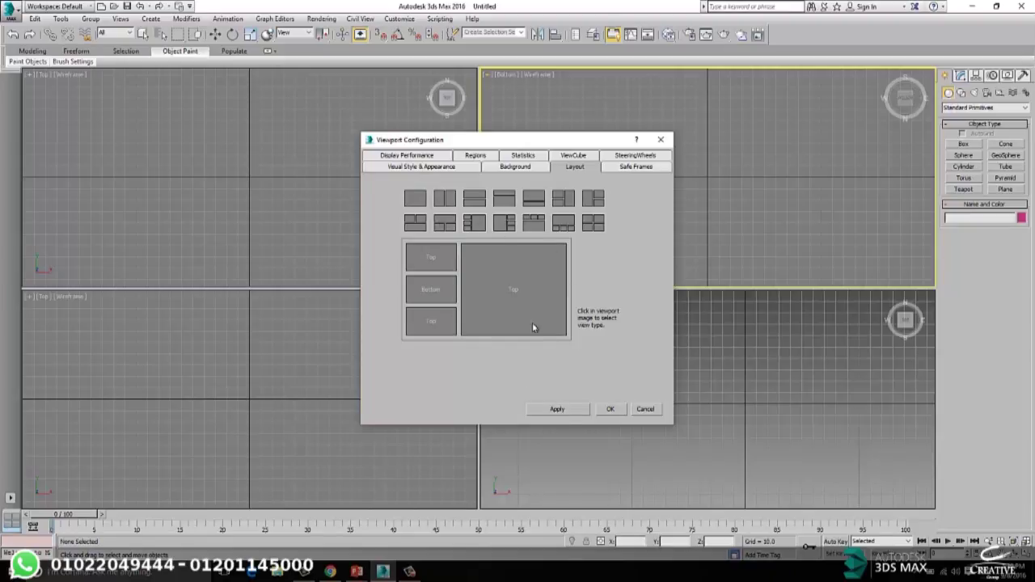
pyautogui.click(548, 410)
pyautogui.click(608, 409)
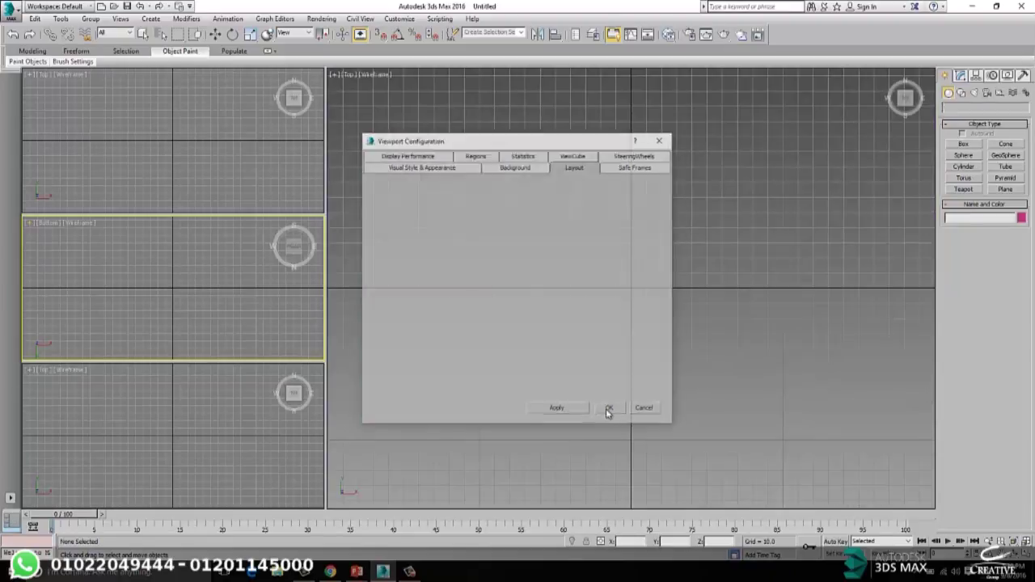
# Step: Activate each of the three small viewports in turn and end on the large Top viewport
pyautogui.click(125, 139)
pyautogui.click(153, 263)
pyautogui.click(212, 395)
pyautogui.click(454, 275)
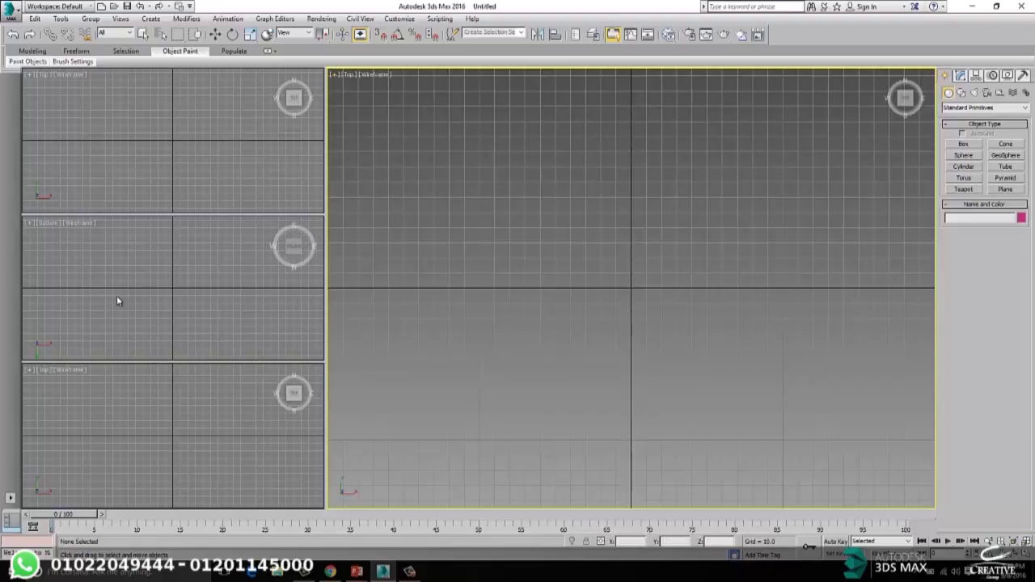
# Step: Add a layout with one tall and two stacked viewports plus a single-viewport layout, and return to the three-viewport one
pyautogui.click(10, 497)
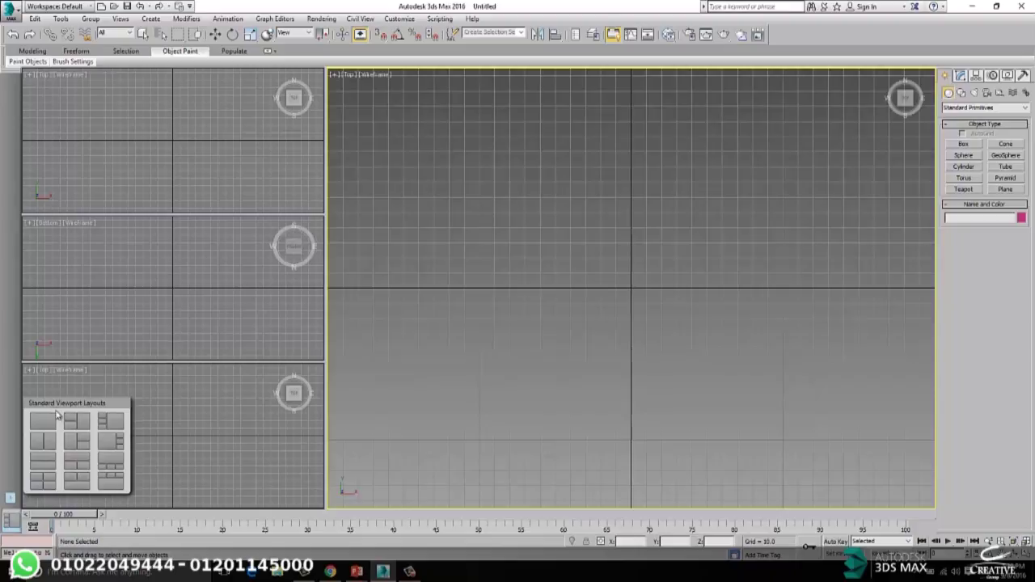
pyautogui.click(75, 442)
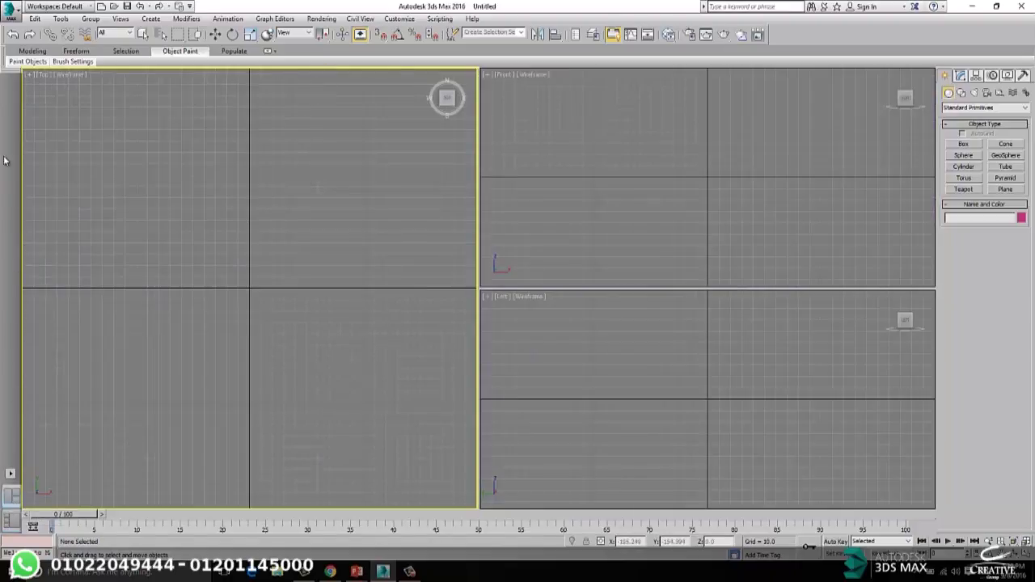
pyautogui.click(11, 475)
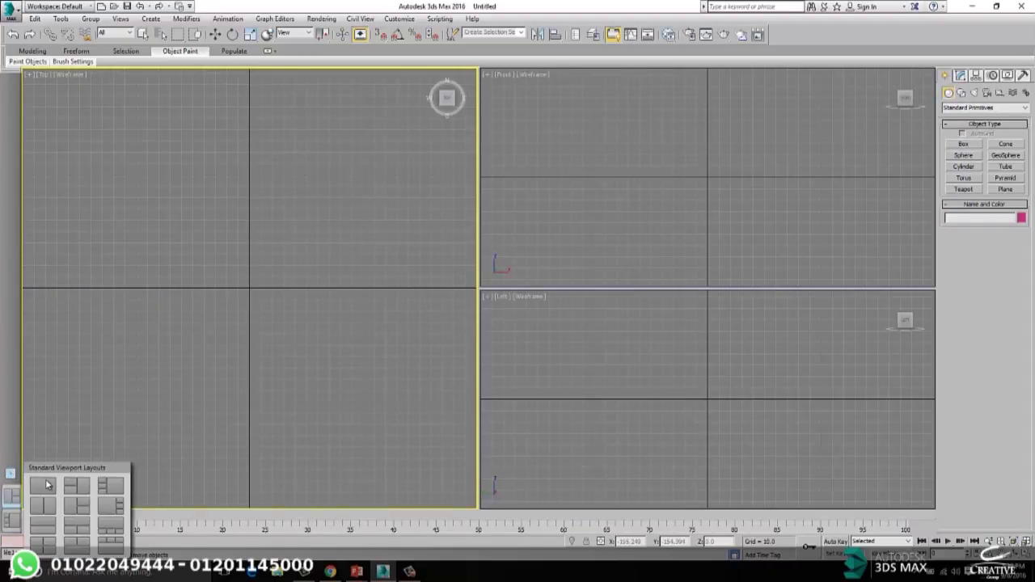
pyautogui.click(46, 486)
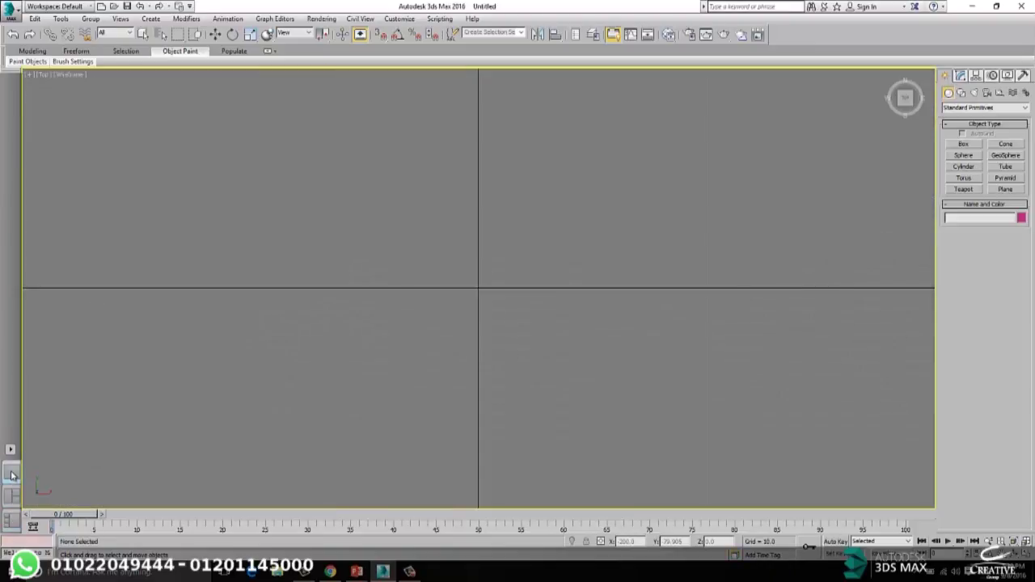
pyautogui.click(12, 496)
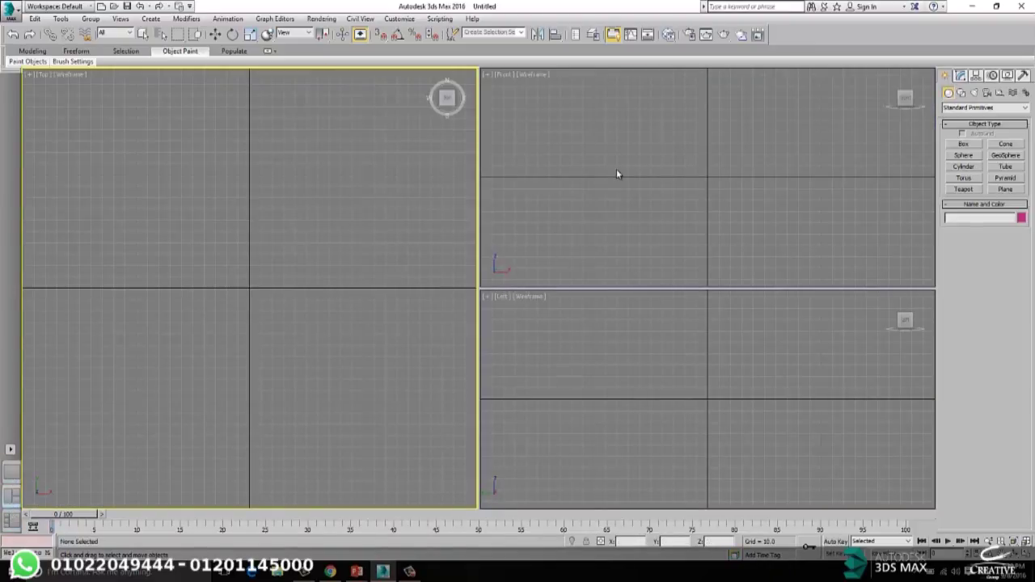
# Step: Check the list of toolbars and panels that can be shown, including Viewport Layout Tabs
pyautogui.rightClick(938, 34)
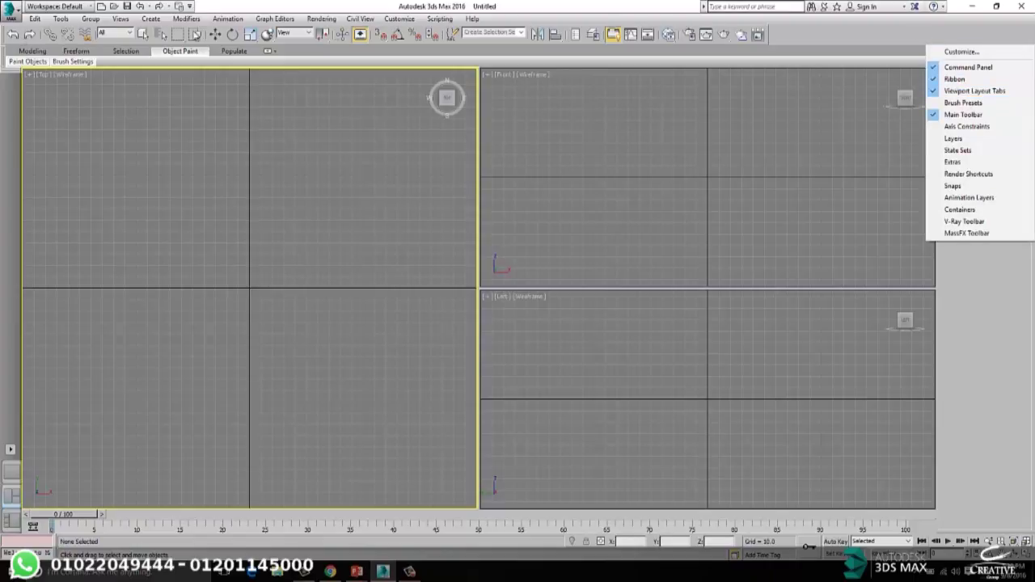
pyautogui.click(856, 37)
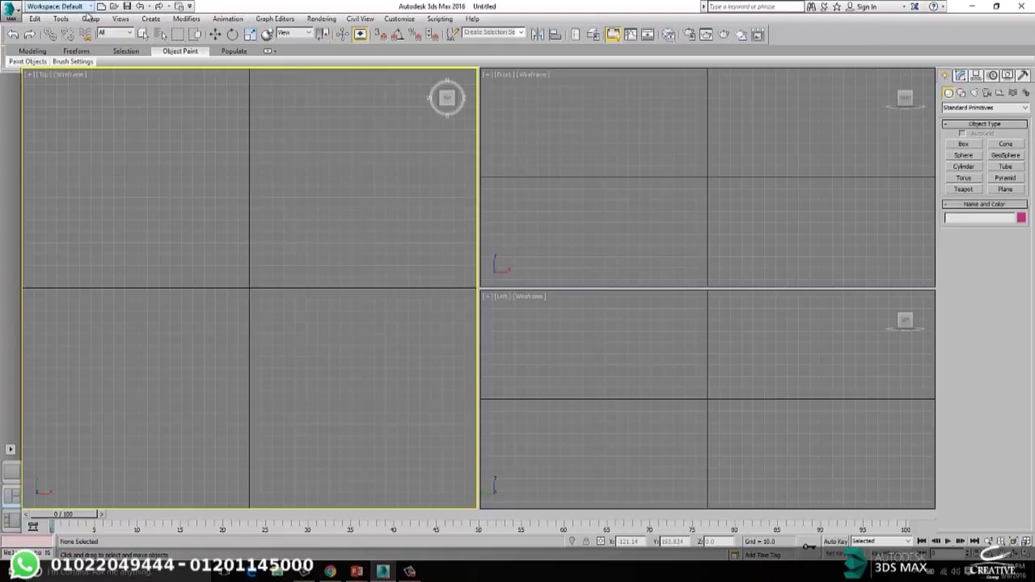
# Step: Reopen the Viewport Configuration, try the single-viewport layout, and apply the layout of four equal viewports
pyautogui.click(131, 19)
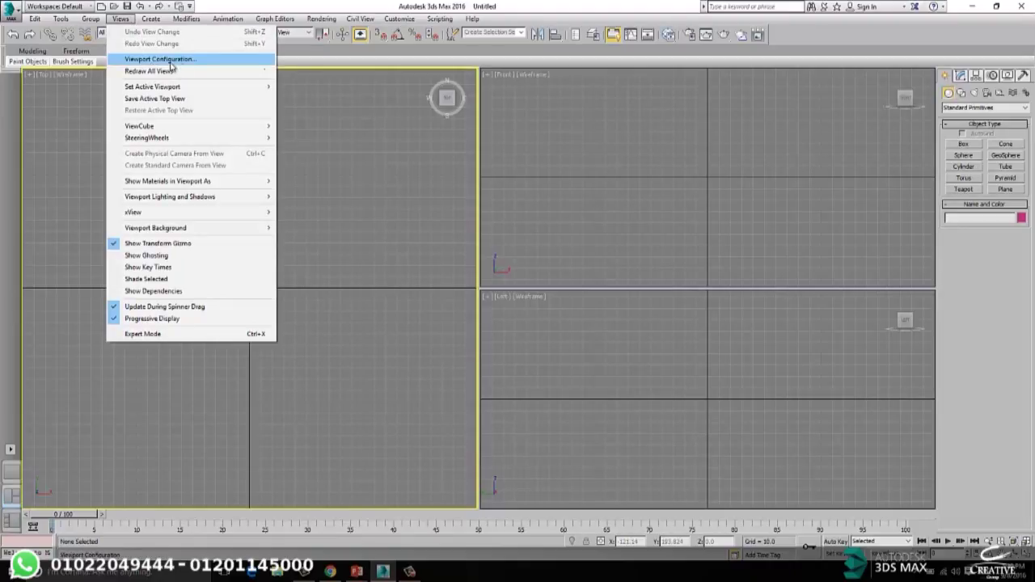
pyautogui.click(183, 63)
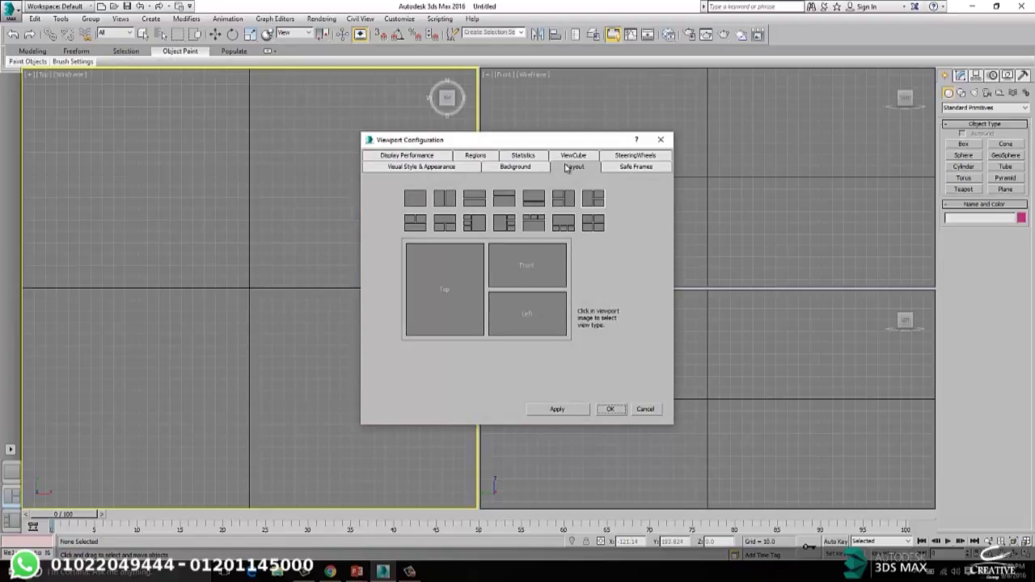
pyautogui.click(526, 224)
pyautogui.click(504, 223)
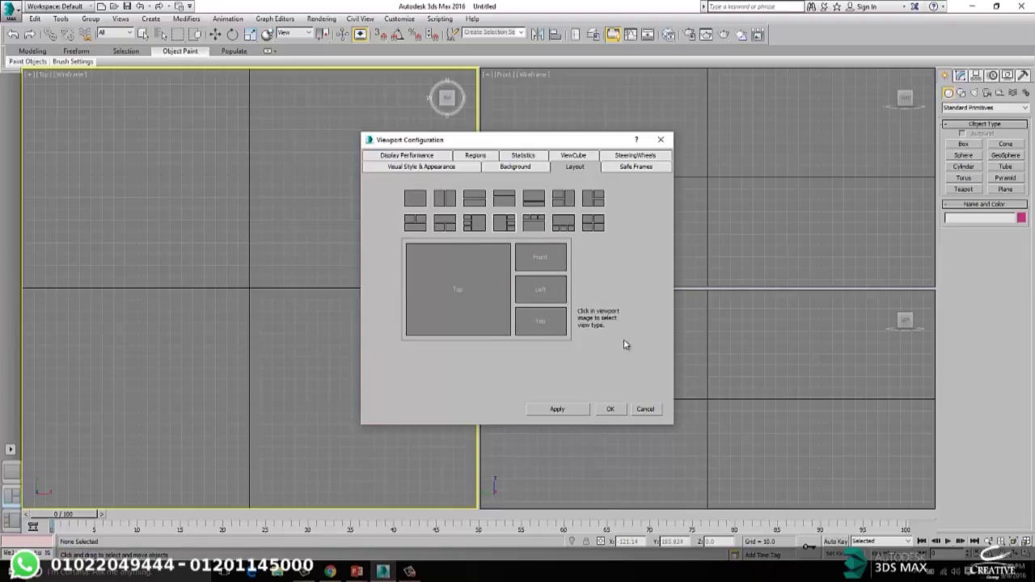
pyautogui.click(415, 198)
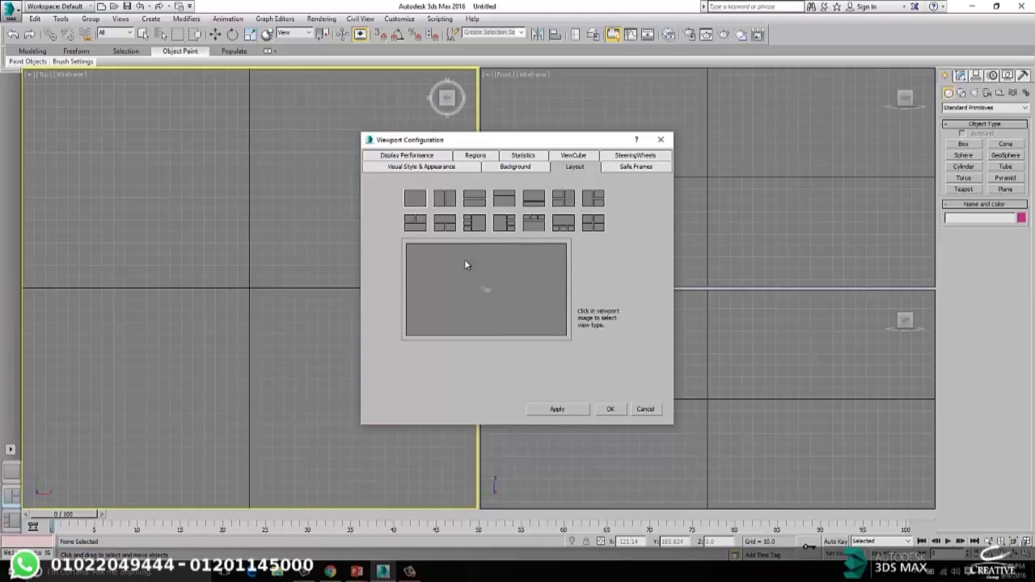
pyautogui.click(541, 407)
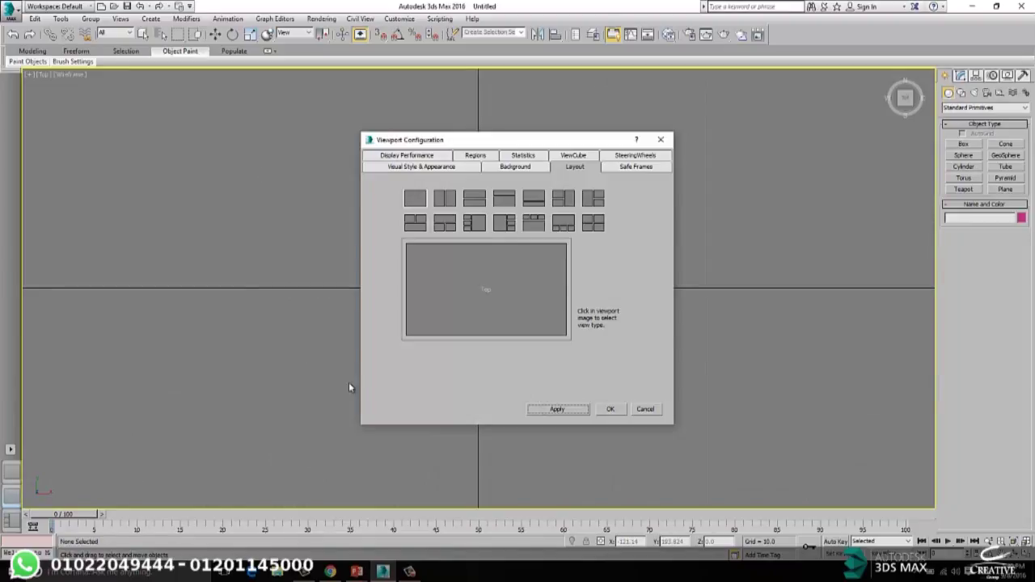
pyautogui.click(588, 228)
pyautogui.click(558, 408)
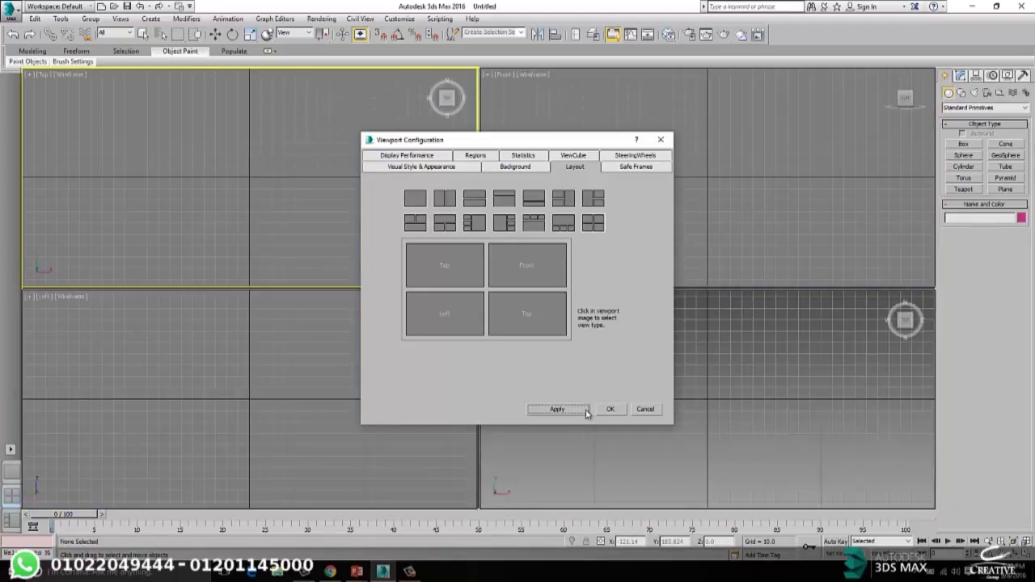
pyautogui.click(611, 409)
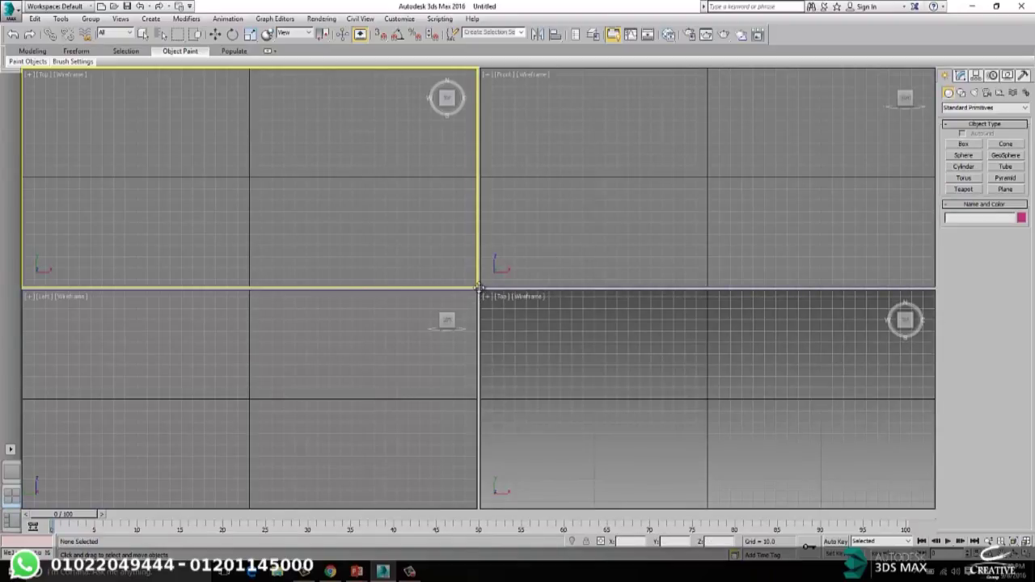
# Step: Resize the four viewports from their shared corner so that the upper-left Top viewport is slightly larger than the others
pyautogui.moveTo(479, 288); pyautogui.dragTo(510, 299)
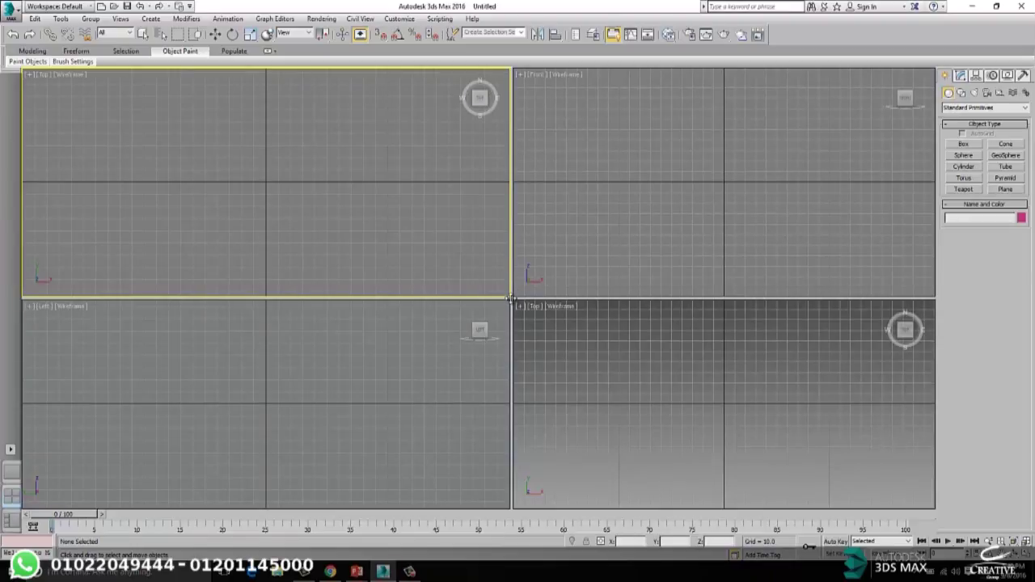
pyautogui.moveTo(511, 299)
pyautogui.mouseDown()
pyautogui.moveTo(567, 296)
pyautogui.moveTo(510, 298)
pyautogui.mouseUp()
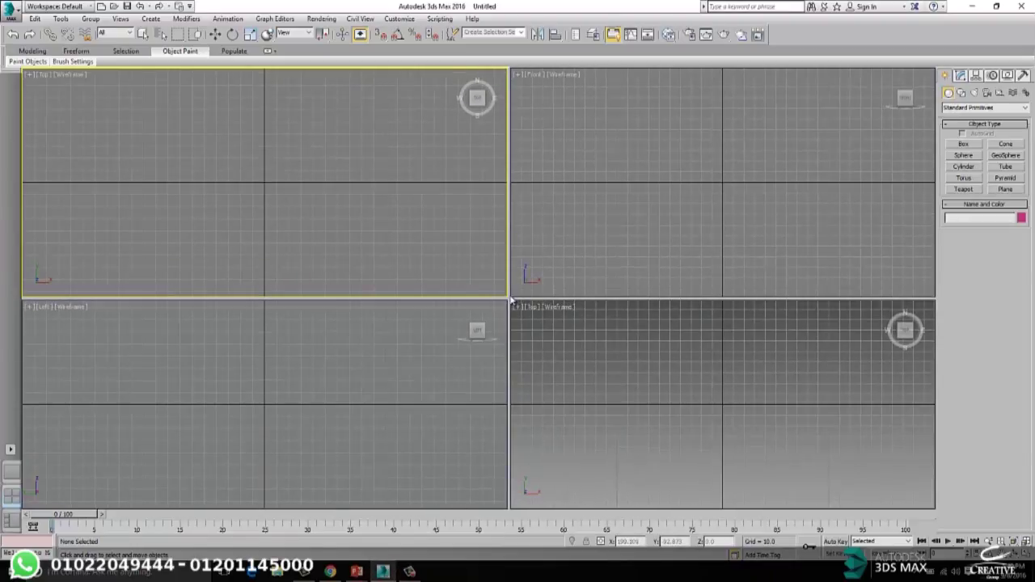
pyautogui.moveTo(507, 298); pyautogui.dragTo(498, 292)
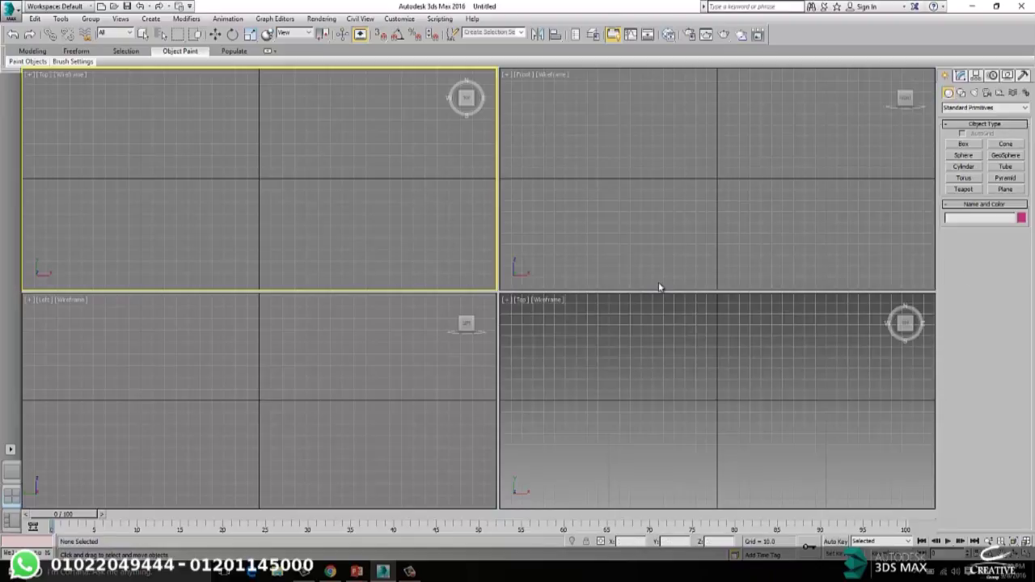
# Step: Create a box about 68 long, 45 wide and 65 high in the lower-right viewport, using the Perspective view
pyautogui.scroll(2, 719, 360)
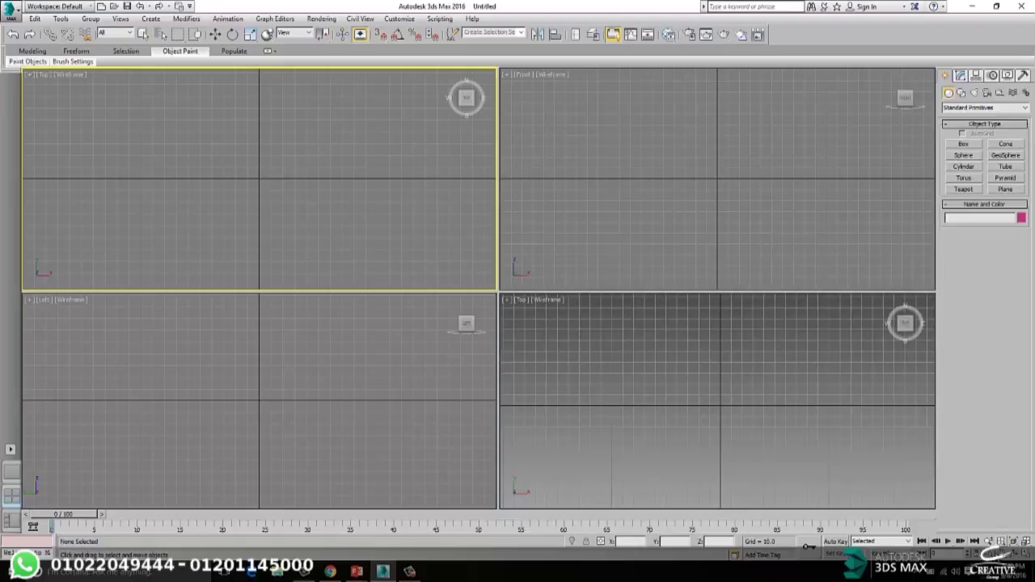
pyautogui.click(964, 144)
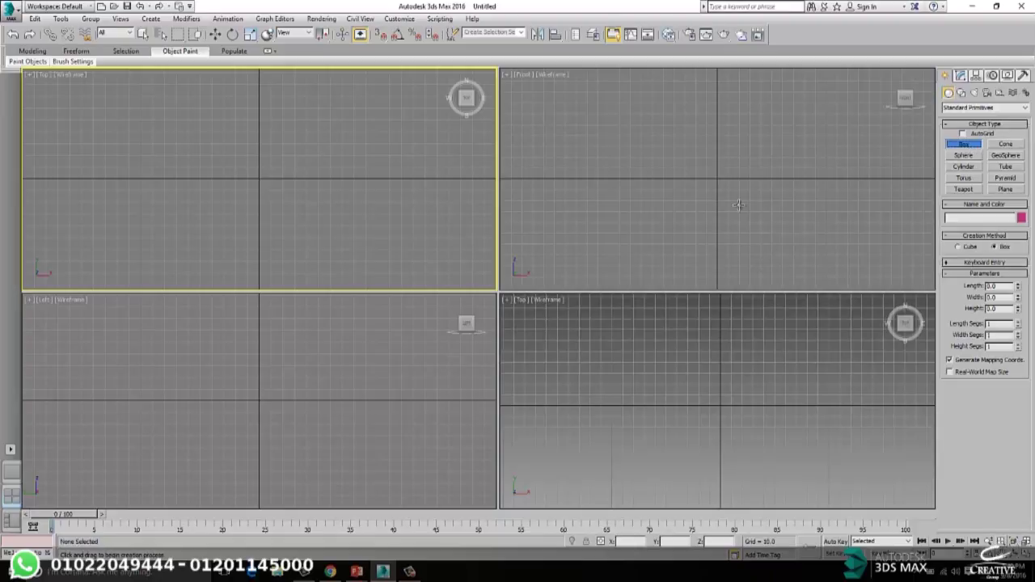
pyautogui.click(735, 367)
pyautogui.keyDown('alt'); pyautogui.moveTo(730, 371); pyautogui.dragTo(710, 418, button='middle'); pyautogui.keyUp('alt')
pyautogui.moveTo(710, 417)
pyautogui.mouseDown()
pyautogui.moveTo(687, 441)
pyautogui.moveTo(629, 452)
pyautogui.mouseUp()
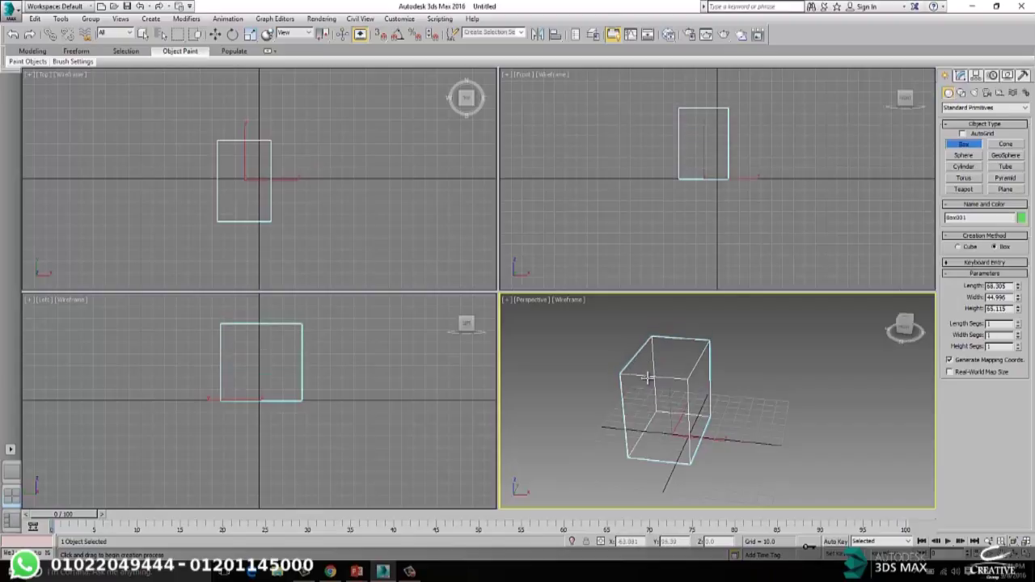
# Step: Display the Perspective viewport with Realistic shading and orbit around the box to view it from different angles
pyautogui.press('F3')
pyautogui.scroll(3, 685, 394)
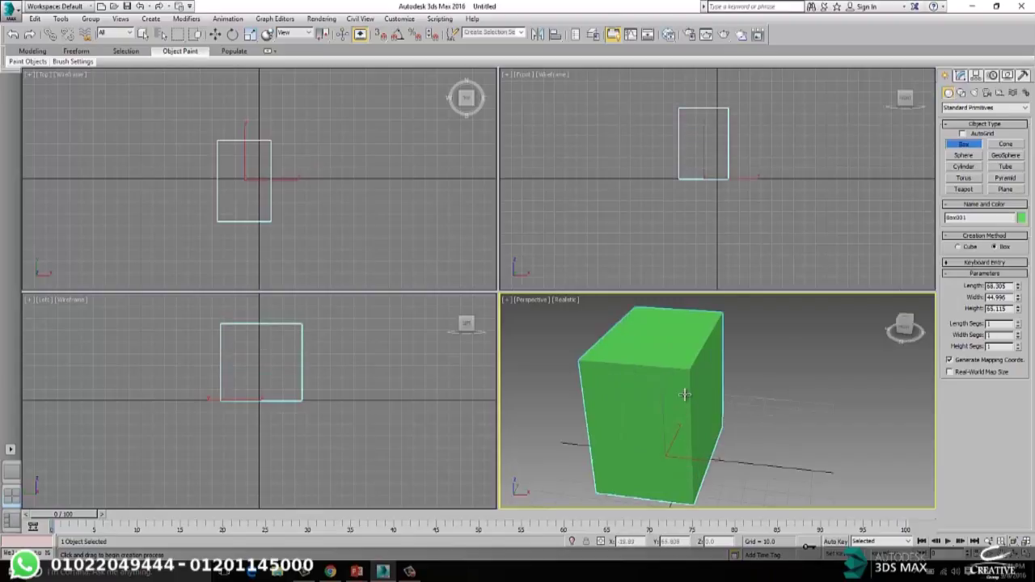
pyautogui.keyDown('alt'); pyautogui.moveTo(680, 402); pyautogui.dragTo(716, 415, button='middle'); pyautogui.keyUp('alt')
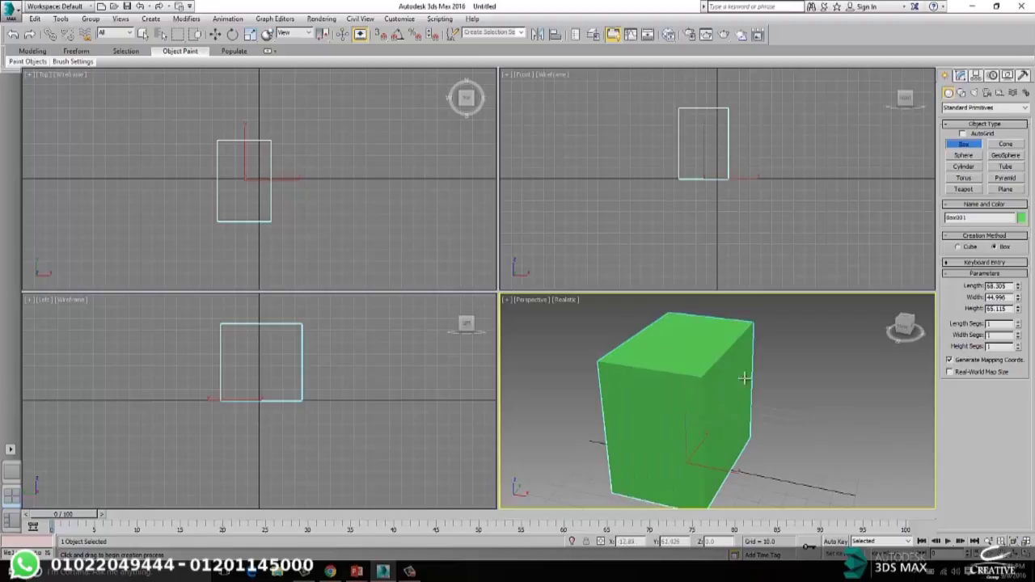
pyautogui.keyDown('alt'); pyautogui.moveTo(735, 353); pyautogui.dragTo(630, 359, button='middle'); pyautogui.keyUp('alt')
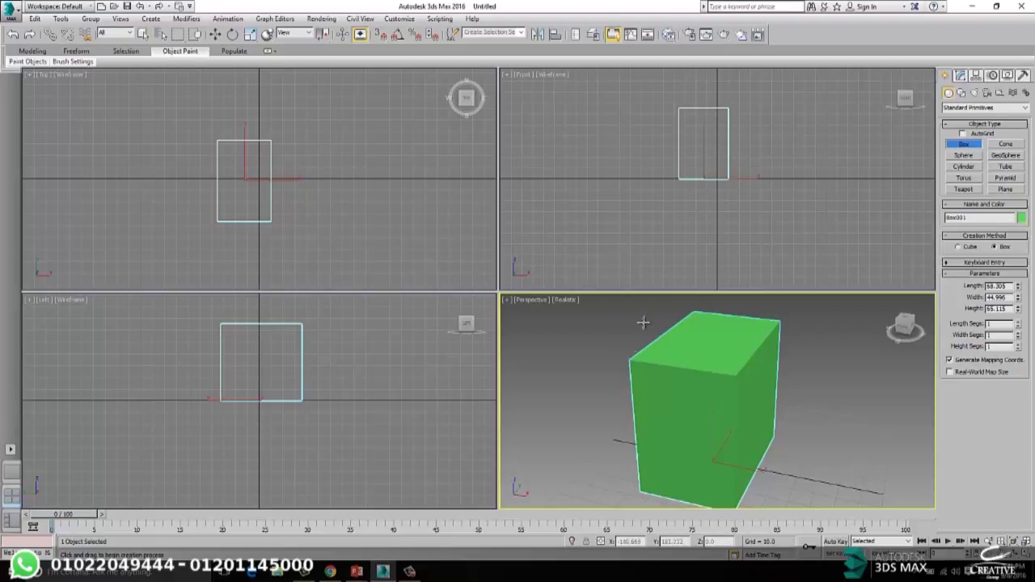
# Step: Change the Front viewport to the Perspective view
pyautogui.click(699, 145)
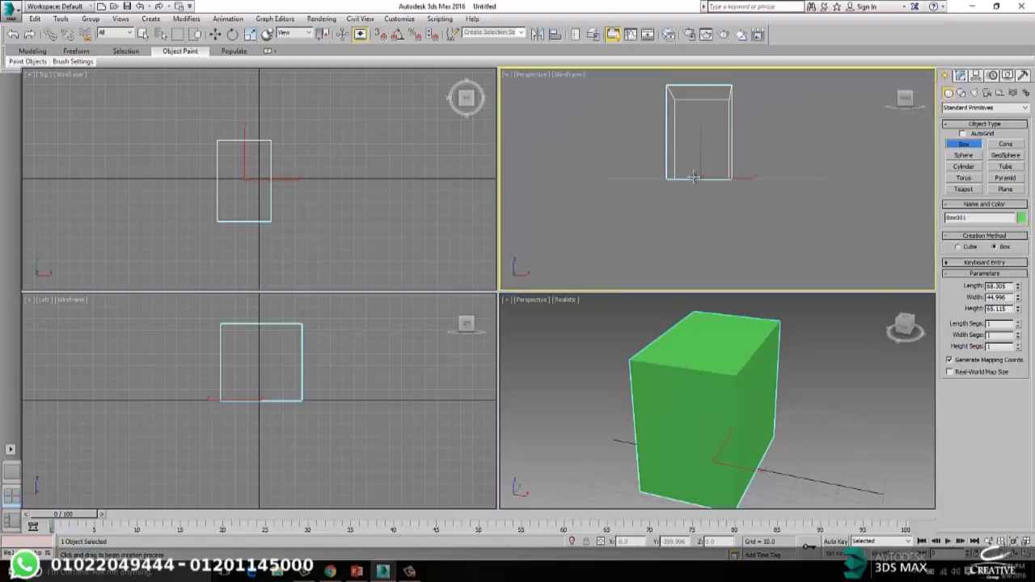
# Step: Orbit and pan the two Perspective viewports to compare the box in Wireframe and Realistic display
pyautogui.press('p')
pyautogui.keyDown('alt'); pyautogui.moveTo(722, 180); pyautogui.dragTo(694, 176, button='middle'); pyautogui.keyUp('alt')
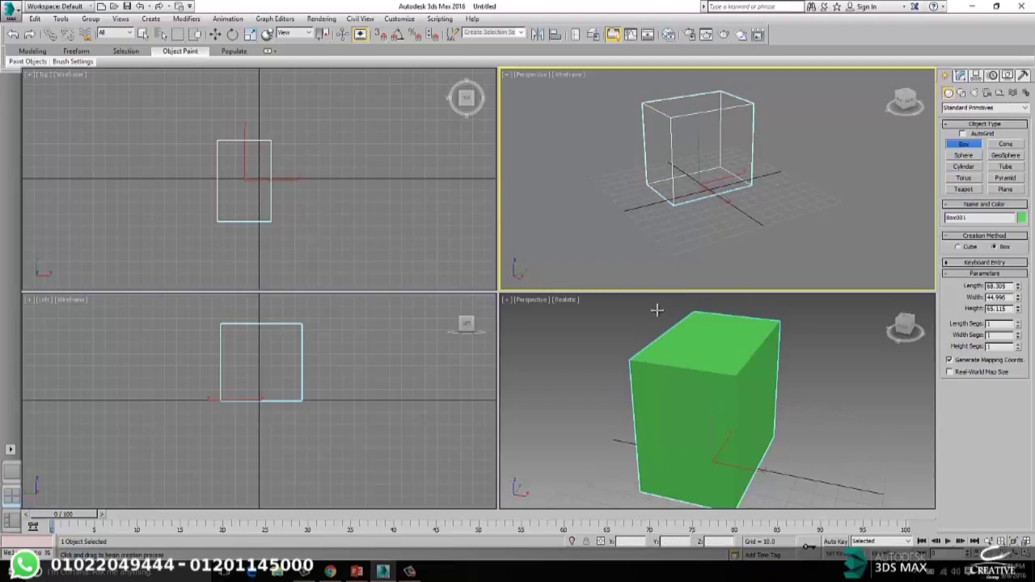
pyautogui.click(558, 301)
pyautogui.press('w')
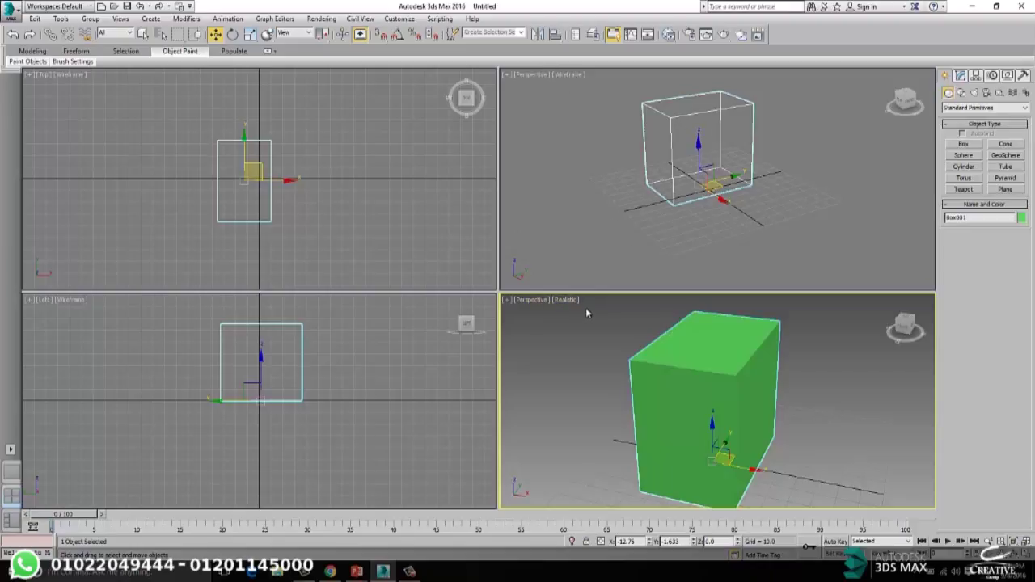
pyautogui.moveTo(715, 372); pyautogui.dragTo(663, 376, button='middle')
pyautogui.scroll(-3, 663, 375)
pyautogui.scroll(3, 669, 381)
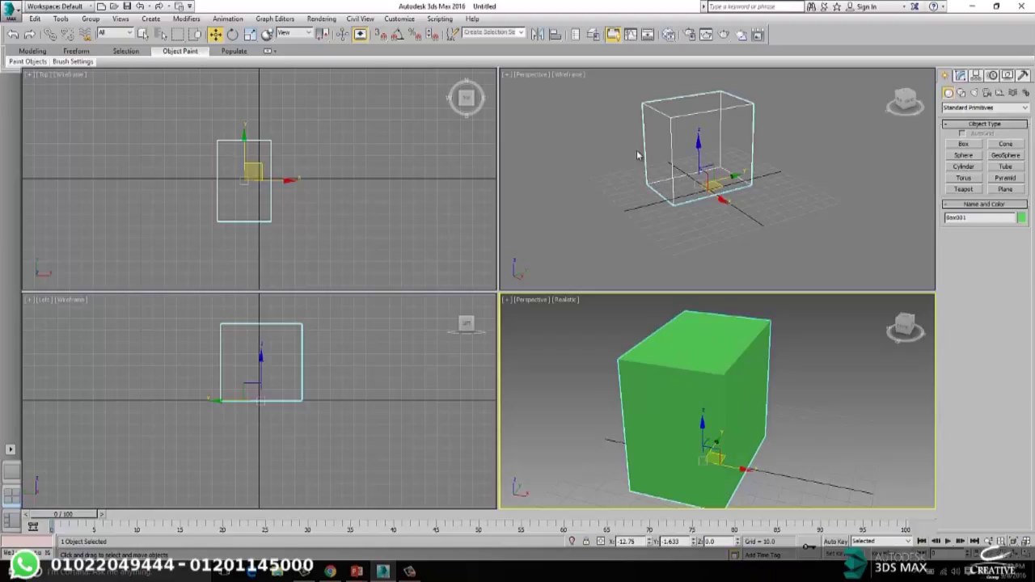
pyautogui.moveTo(598, 122); pyautogui.dragTo(726, 136, button='middle')
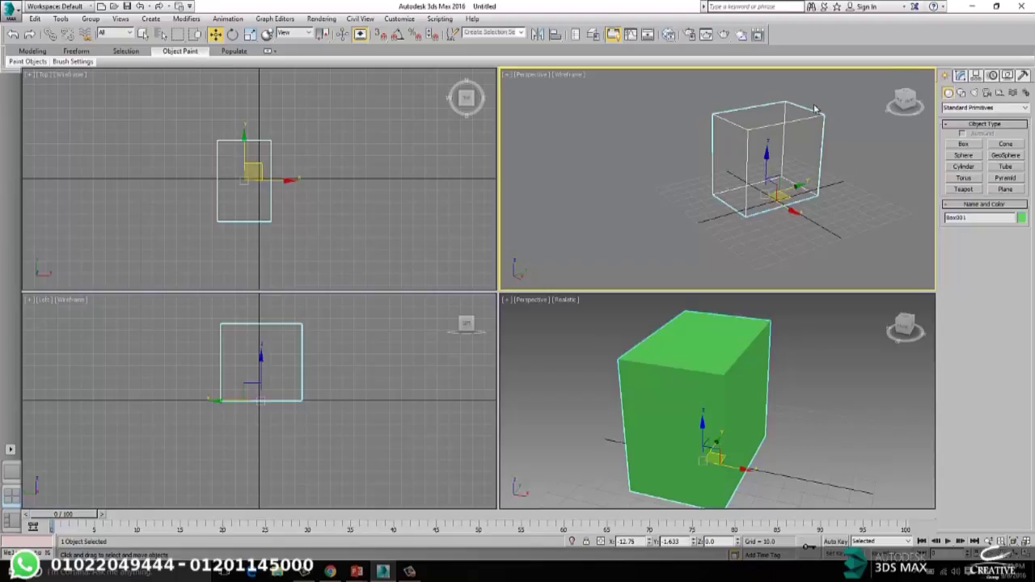
# Step: Create a second box about 53 long and 25 wide beside the green box in the Realistic Perspective viewport
pyautogui.click(964, 144)
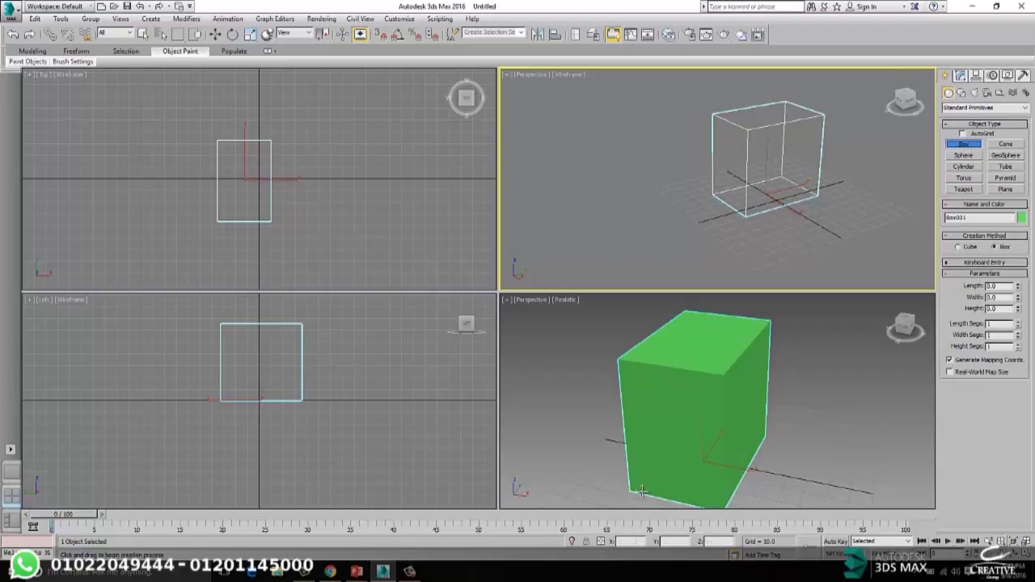
pyautogui.scroll(-3, 698, 453)
pyautogui.keyDown('alt'); pyautogui.moveTo(675, 444); pyautogui.dragTo(674, 423, button='middle'); pyautogui.keyUp('alt')
pyautogui.moveTo(675, 423); pyautogui.dragTo(631, 444)
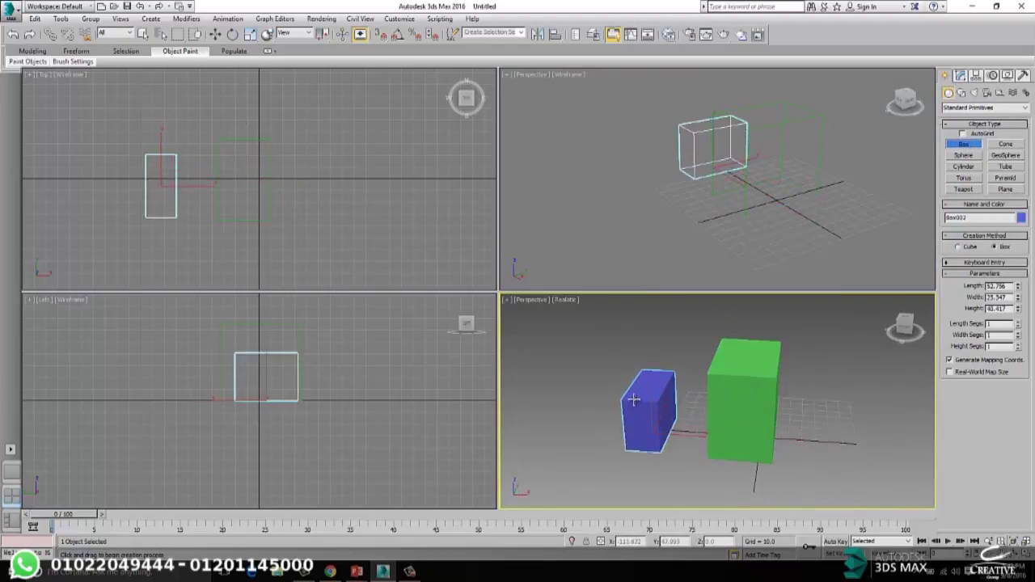
pyautogui.click(678, 429)
pyautogui.moveTo(678, 429)
pyautogui.keyDown('alt'); pyautogui.mouseDown(button='middle')
pyautogui.moveTo(770, 424)
pyautogui.moveTo(652, 428)
pyautogui.moveTo(712, 423)
pyautogui.moveTo(694, 424)
pyautogui.mouseUp(button='middle'); pyautogui.keyUp('alt')
# Step: Move the blue box along the X axis to the other side of the green box, and select the green box
pyautogui.press('w')
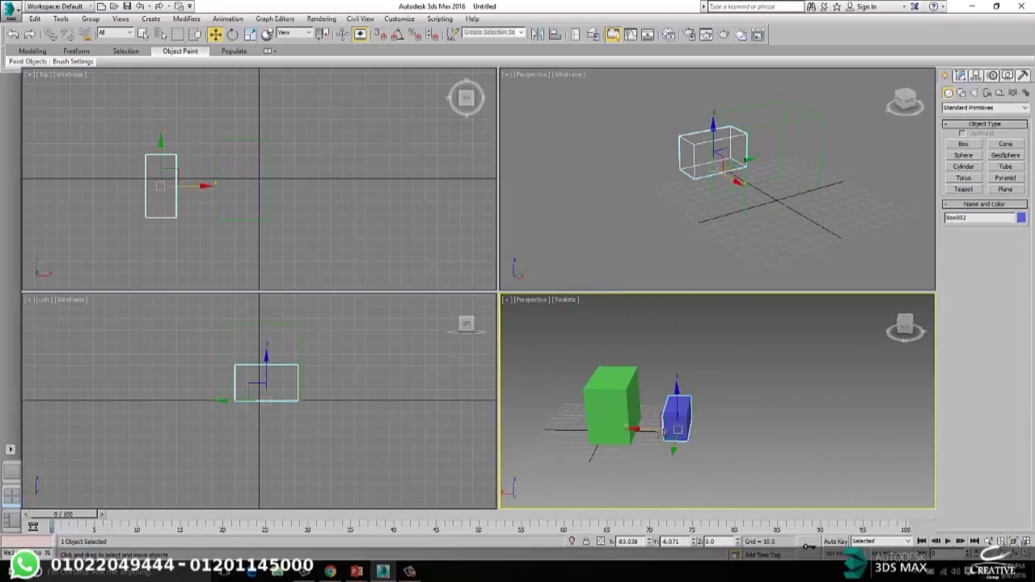
pyautogui.moveTo(647, 430); pyautogui.dragTo(540, 423)
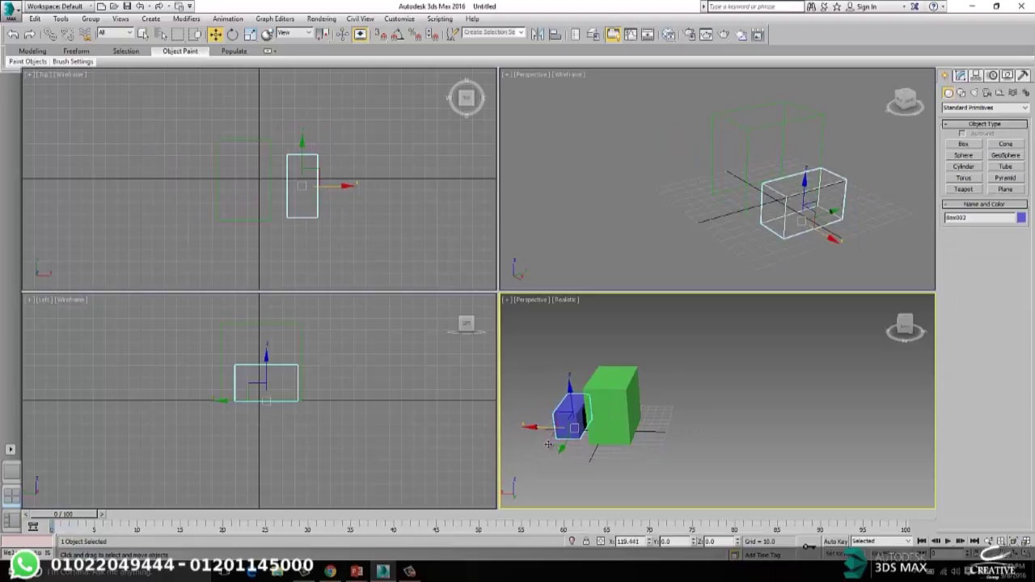
pyautogui.scroll(2, 595, 454)
pyautogui.scroll(3, 595, 453)
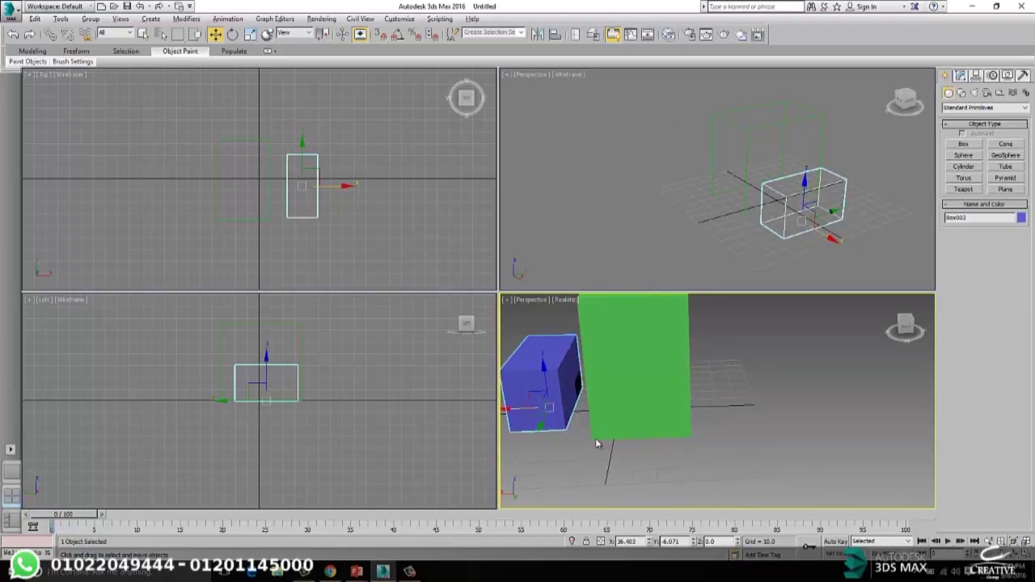
pyautogui.scroll(-3, 594, 420)
pyautogui.click(687, 411)
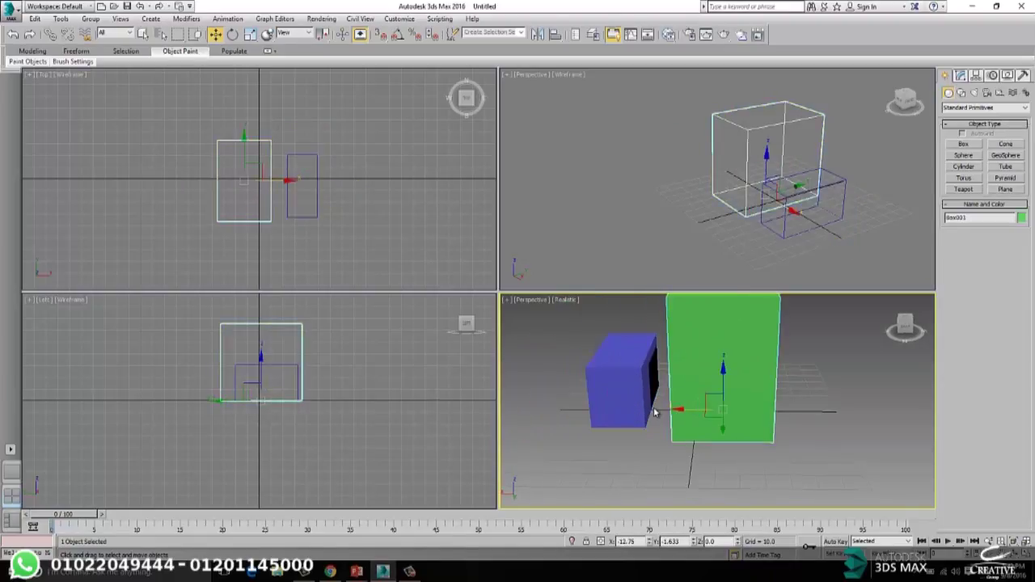
# Step: Maximize the Realistic Perspective viewport and orbit around the two boxes
pyautogui.moveTo(678, 408); pyautogui.dragTo(678, 421, button='middle')
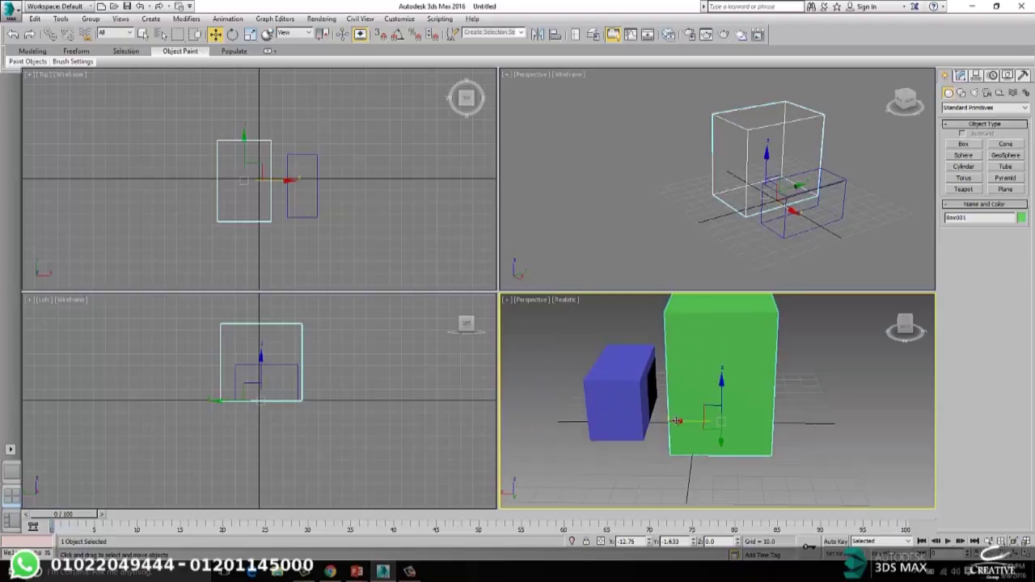
pyautogui.hotkey('alt', 'w')
pyautogui.moveTo(312, 244); pyautogui.dragTo(462, 212, button='middle')
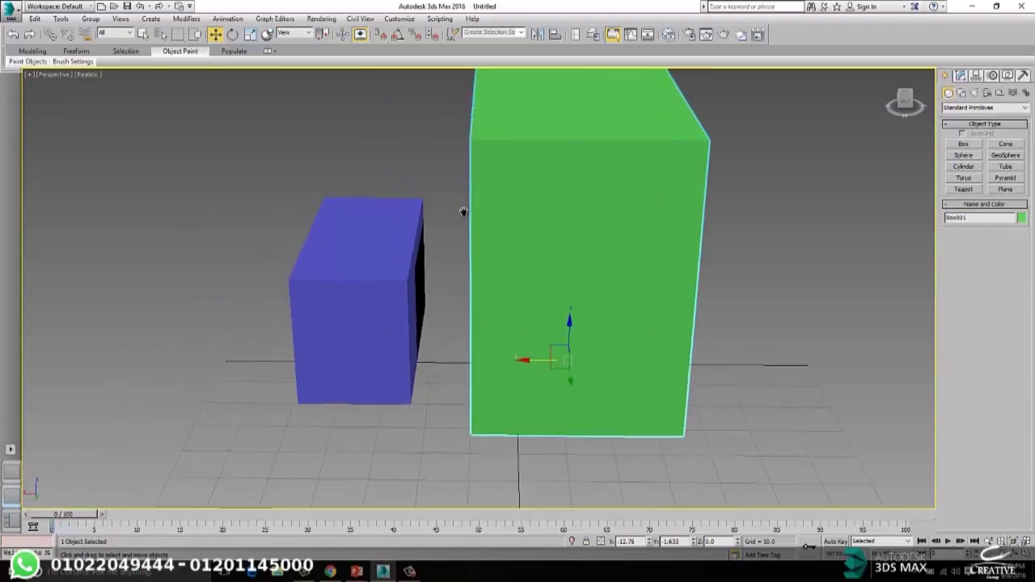
pyautogui.keyDown('alt'); pyautogui.moveTo(420, 288); pyautogui.dragTo(405, 291, button='middle'); pyautogui.keyUp('alt')
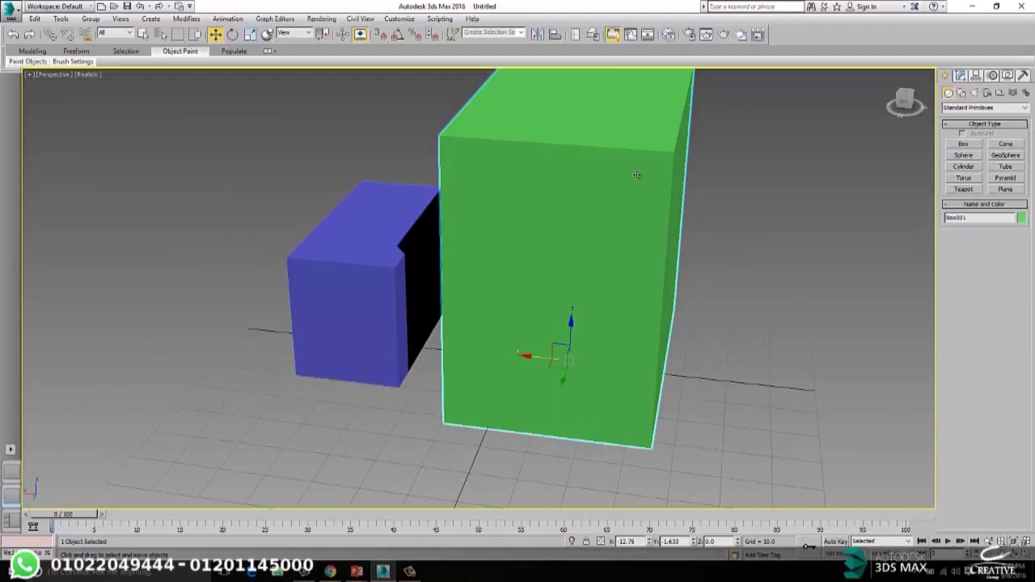
pyautogui.moveTo(392, 287)
pyautogui.keyDown('alt'); pyautogui.mouseDown(button='middle')
pyautogui.moveTo(405, 282)
pyautogui.moveTo(395, 279)
pyautogui.mouseUp(button='middle'); pyautogui.keyUp('alt')
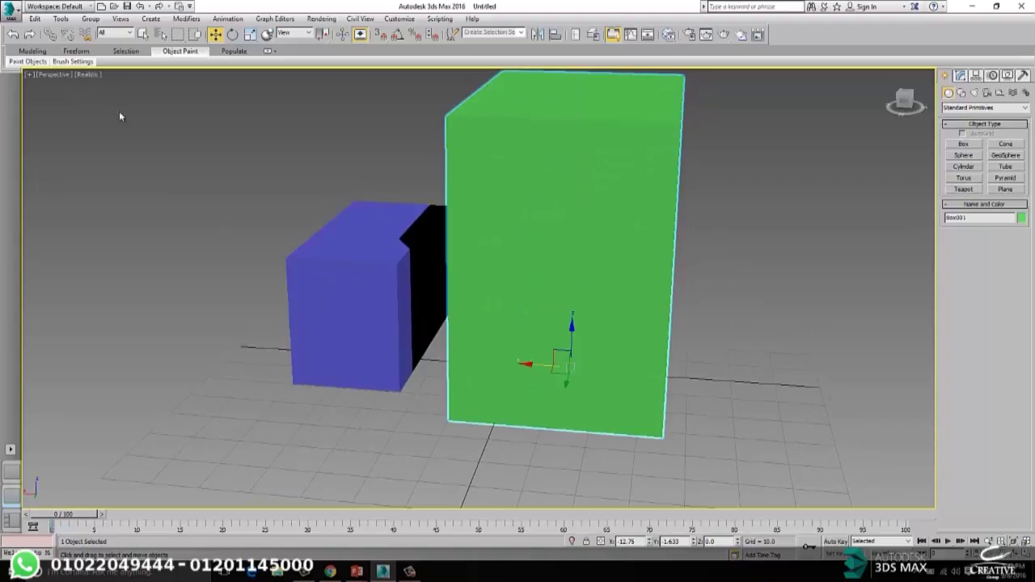
# Step: Display the boxes in Wireframe from another angle and return the viewport to Realistic shading
pyautogui.click(84, 75)
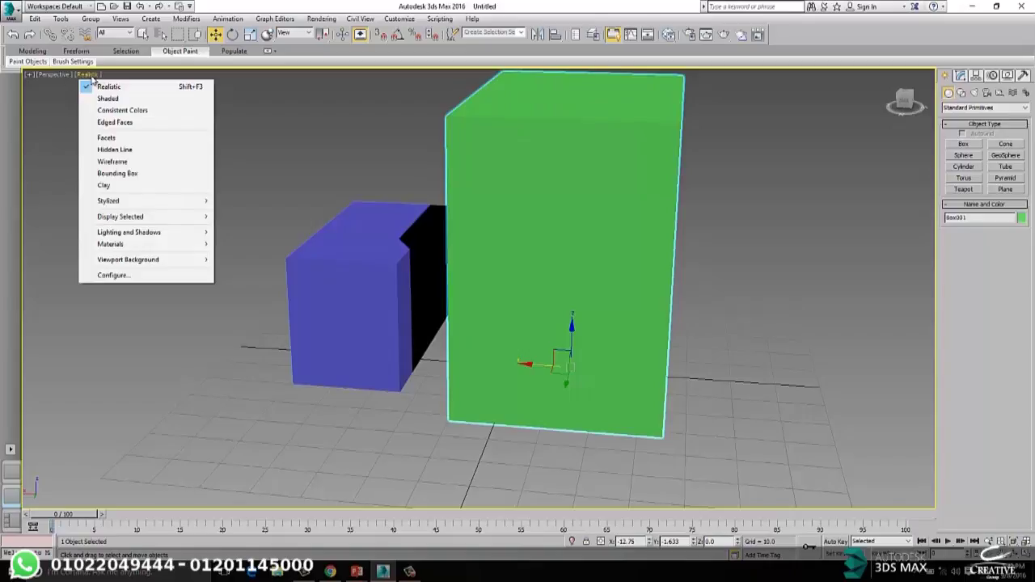
pyautogui.click(117, 161)
pyautogui.moveTo(389, 267)
pyautogui.keyDown('alt'); pyautogui.mouseDown(button='middle')
pyautogui.moveTo(432, 269)
pyautogui.moveTo(448, 248)
pyautogui.moveTo(491, 264)
pyautogui.moveTo(421, 307)
pyautogui.mouseUp(button='middle'); pyautogui.keyUp('alt')
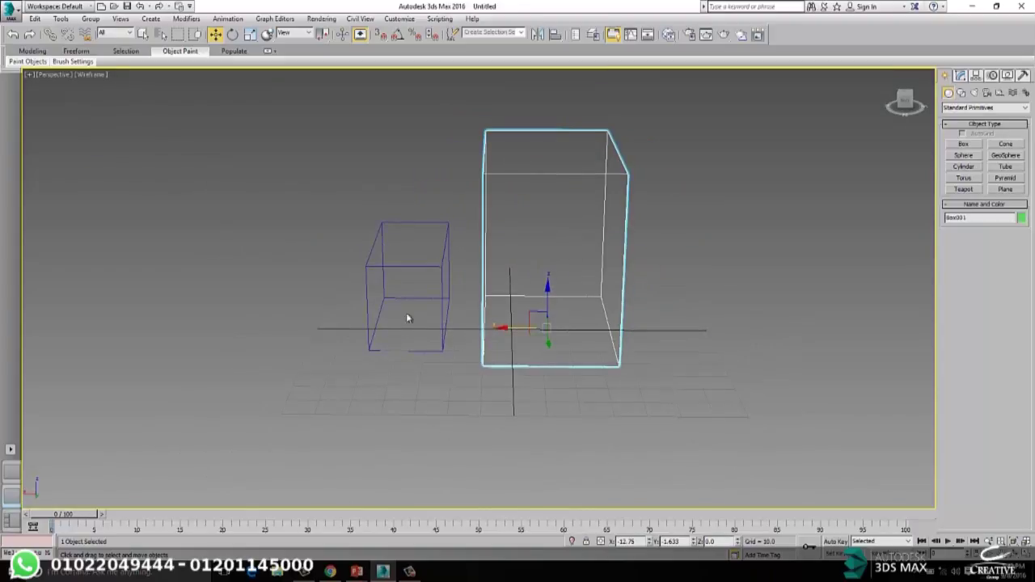
pyautogui.click(79, 73)
pyautogui.click(105, 86)
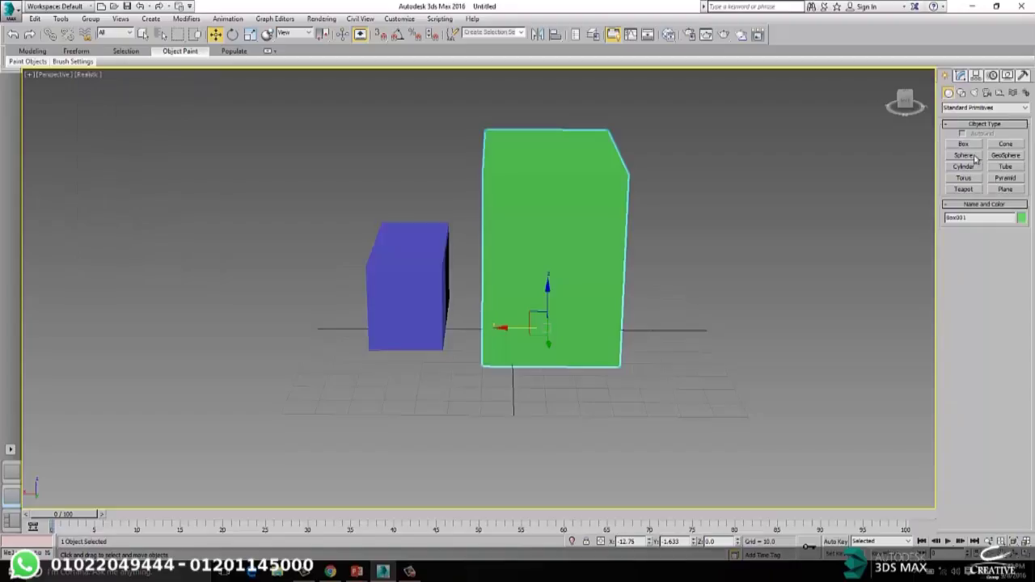
# Step: Create a sphere beside the blue box, move it outward along X and raise it to about 20 in Z
pyautogui.click(971, 158)
pyautogui.moveTo(323, 319); pyautogui.dragTo(303, 352)
pyautogui.press('w')
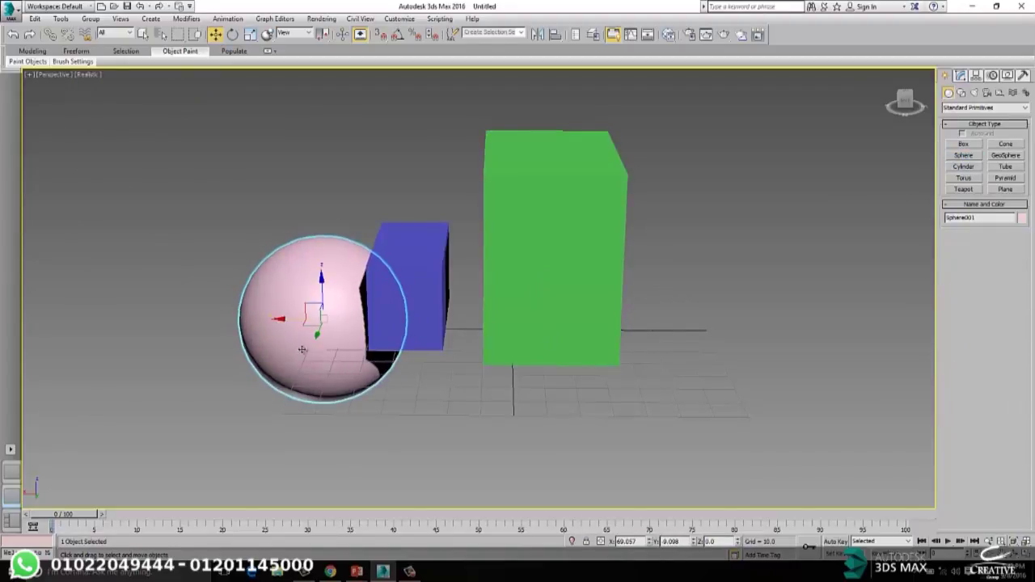
pyautogui.moveTo(327, 294); pyautogui.dragTo(244, 295)
pyautogui.keyDown('alt'); pyautogui.moveTo(266, 300); pyautogui.dragTo(266, 294, button='middle'); pyautogui.keyUp('alt')
pyautogui.moveTo(274, 261); pyautogui.dragTo(275, 230)
# Step: Display the sphere and the two boxes in Wireframe and orbit around them
pyautogui.click(94, 75)
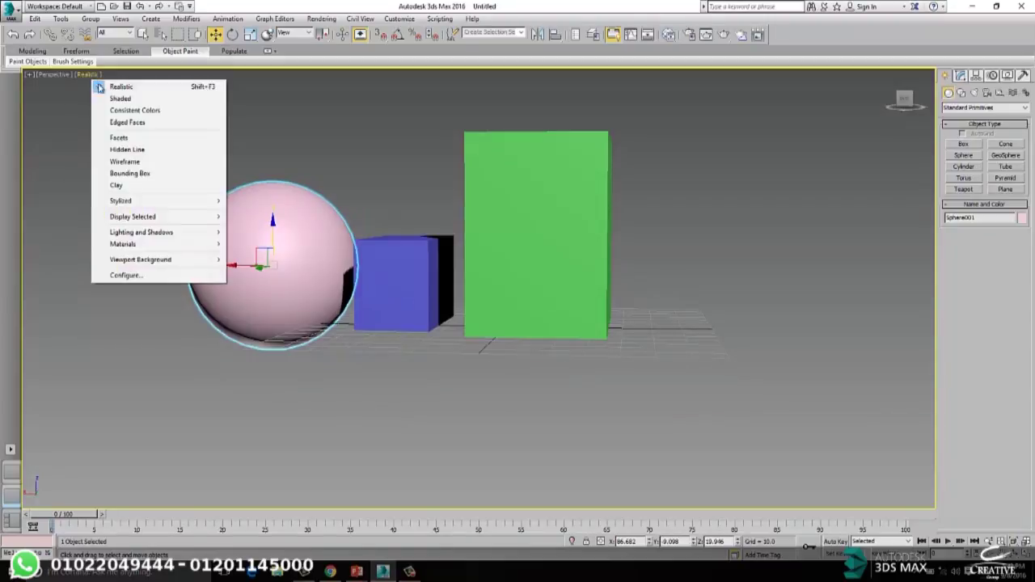
pyautogui.click(134, 160)
pyautogui.keyDown('alt'); pyautogui.moveTo(315, 208); pyautogui.dragTo(229, 215, button='middle'); pyautogui.keyUp('alt')
# Step: Switch the viewport to Bounding Box display, orbit around the objects and deselect the sphere
pyautogui.click(94, 75)
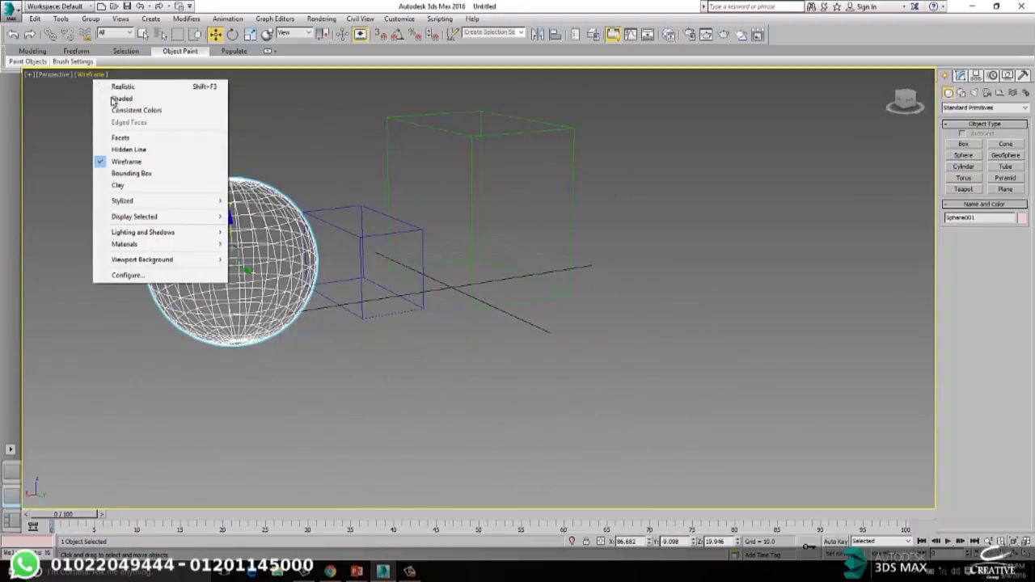
pyautogui.click(146, 173)
pyautogui.keyDown('alt'); pyautogui.moveTo(329, 190); pyautogui.dragTo(589, 256, button='middle'); pyautogui.keyUp('alt')
pyautogui.click(468, 134)
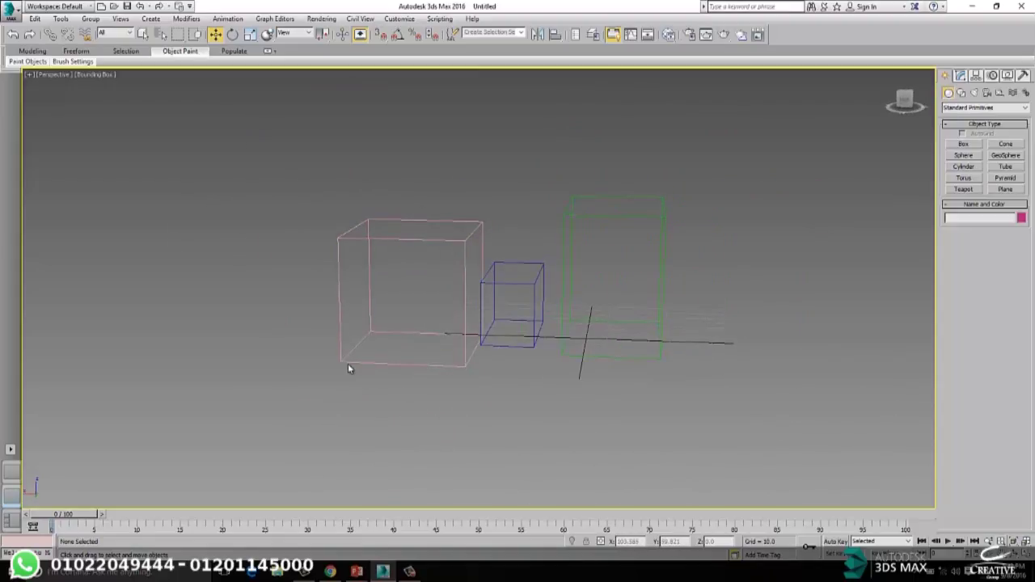
# Step: Render the Perspective view, stop the rendering and close the V-Ray frame buffer
pyautogui.hotkey('shift', 'q')
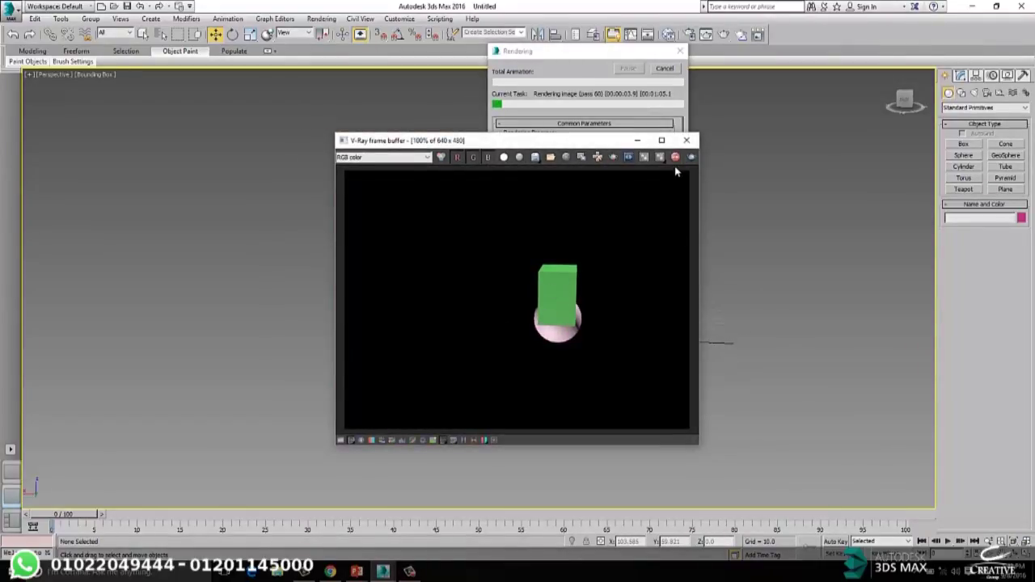
pyautogui.click(678, 157)
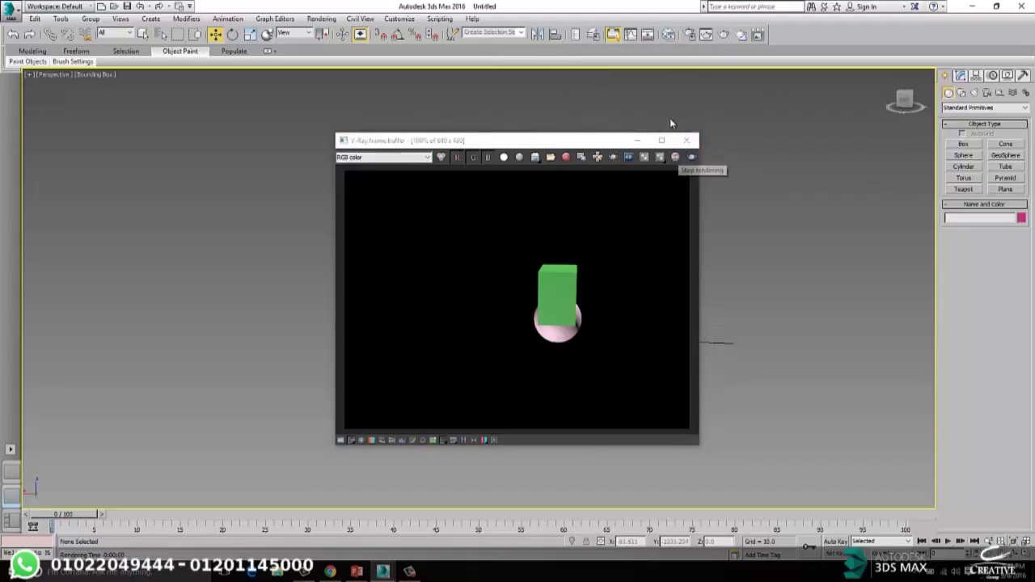
pyautogui.click(687, 140)
# Step: Render the objects again from another angle, close the frame buffer and cancel the rendering
pyautogui.keyDown('alt'); pyautogui.moveTo(560, 283); pyautogui.dragTo(652, 287, button='middle'); pyautogui.keyUp('alt')
pyautogui.hotkey('shift', 'q')
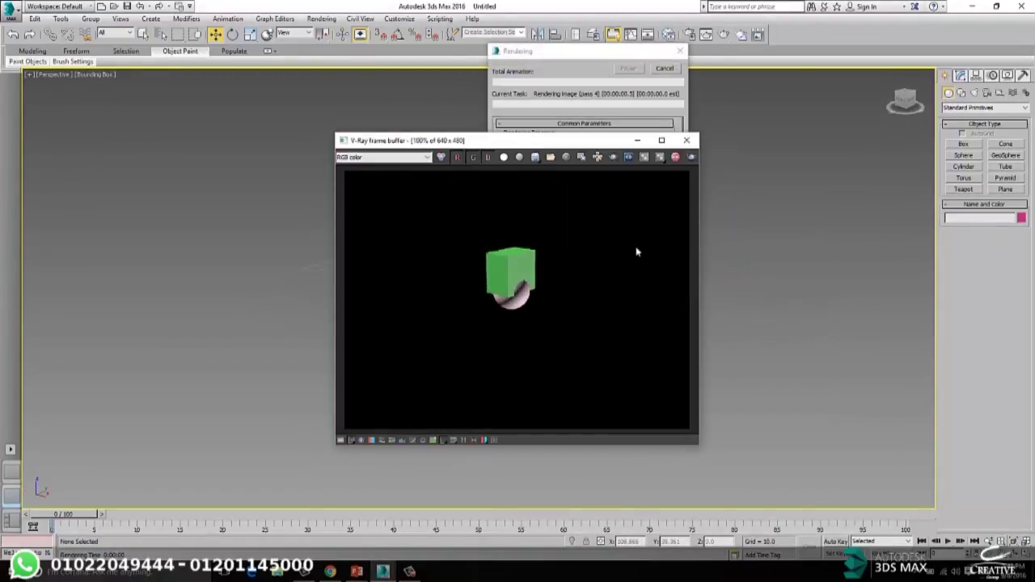
pyautogui.click(686, 140)
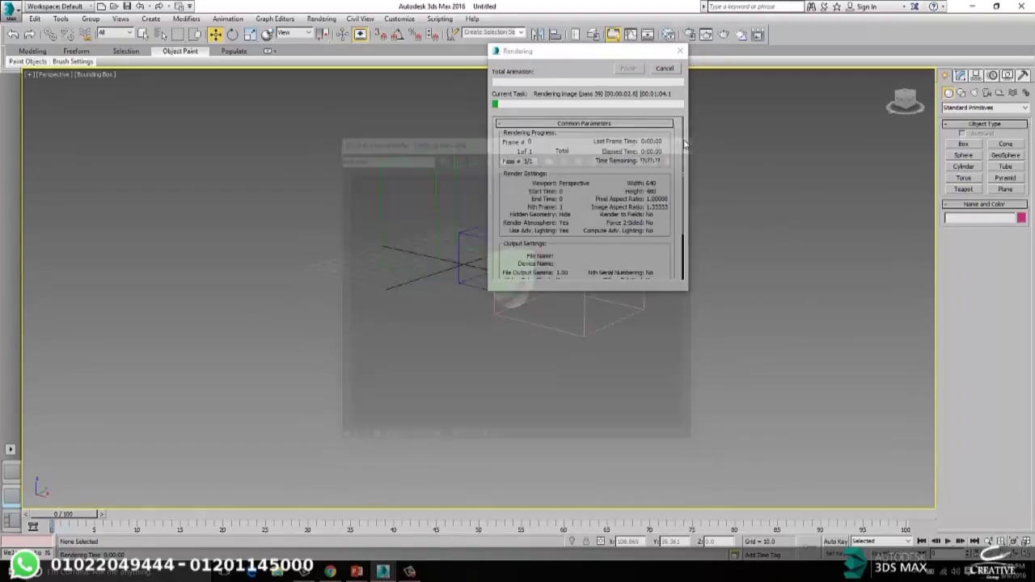
pyautogui.click(665, 68)
pyautogui.keyDown('alt'); pyautogui.moveTo(581, 202); pyautogui.dragTo(545, 291, button='middle'); pyautogui.keyUp('alt')
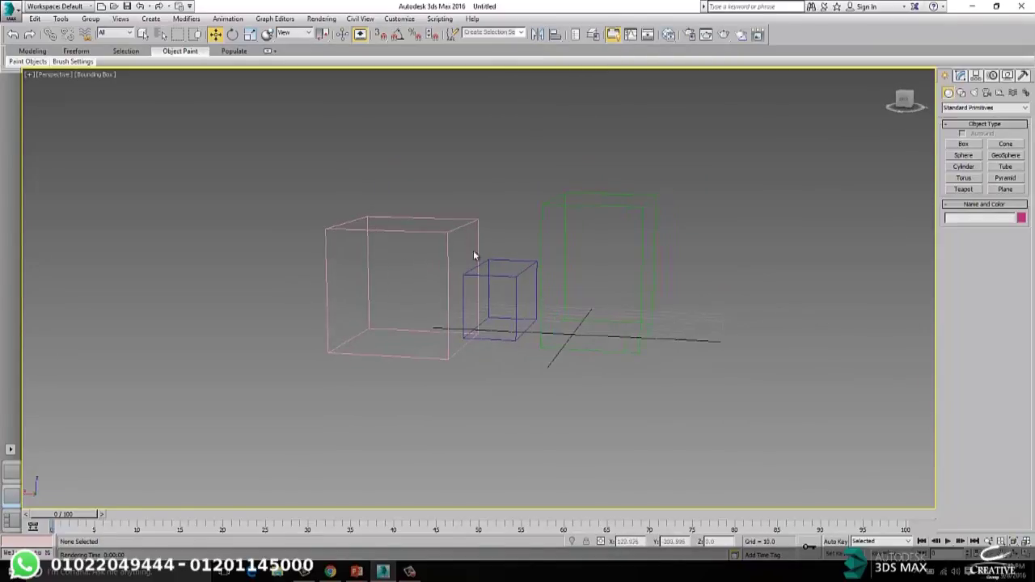
# Step: Switch the viewport to Shaded display and examine the sphere and boxes up close
pyautogui.click(99, 74)
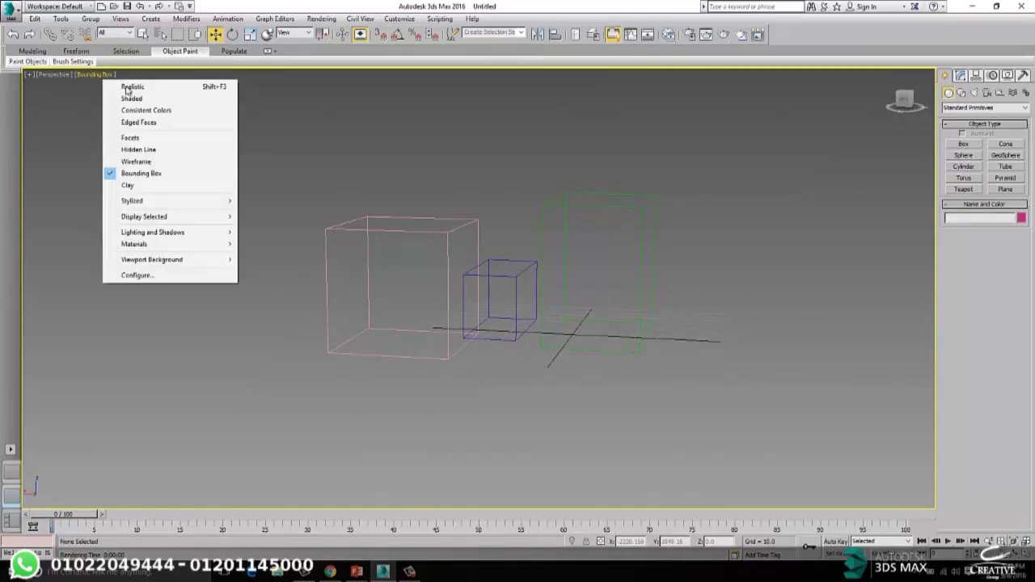
pyautogui.click(130, 98)
pyautogui.keyDown('alt'); pyautogui.moveTo(417, 153); pyautogui.dragTo(526, 241, button='middle'); pyautogui.keyUp('alt')
pyautogui.scroll(2, 527, 240)
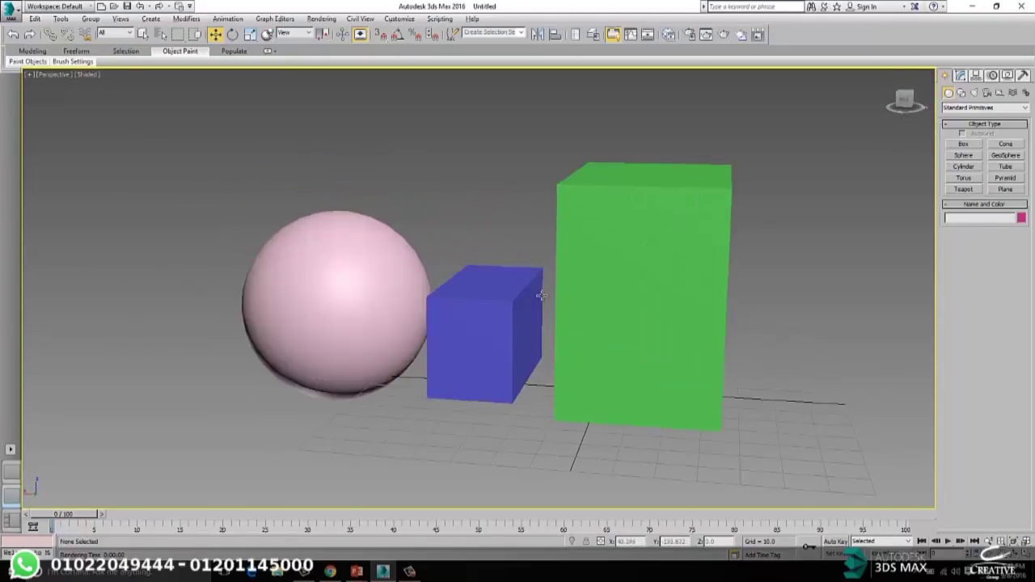
pyautogui.scroll(2, 555, 296)
pyautogui.moveTo(555, 295)
pyautogui.keyDown('alt'); pyautogui.mouseDown(button='middle')
pyautogui.moveTo(585, 288)
pyautogui.moveTo(563, 282)
pyautogui.mouseUp(button='middle'); pyautogui.keyUp('alt')
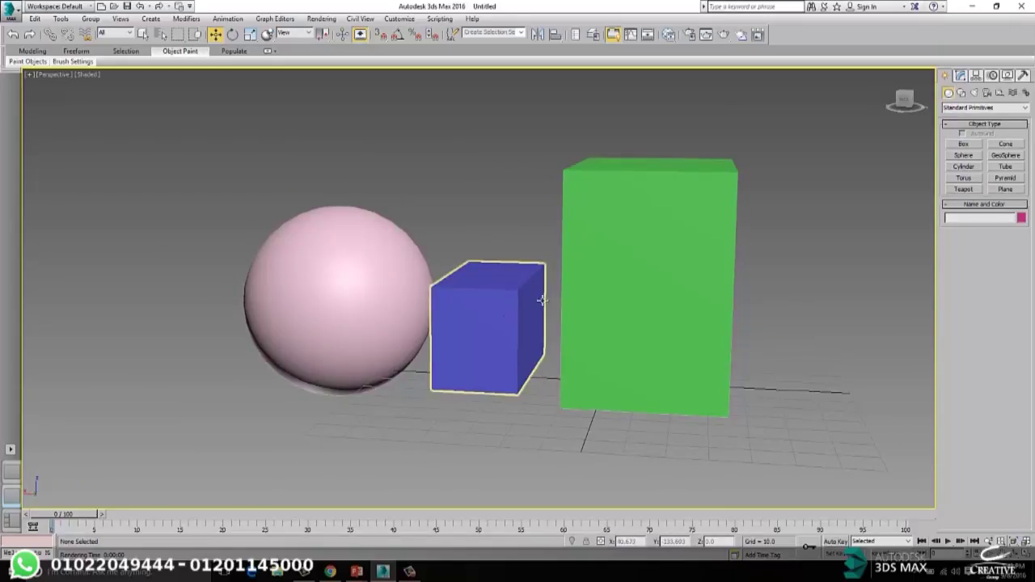
# Step: Set the viewport to Consistent Colors shading and orbit around the sphere and boxes
pyautogui.click(87, 74)
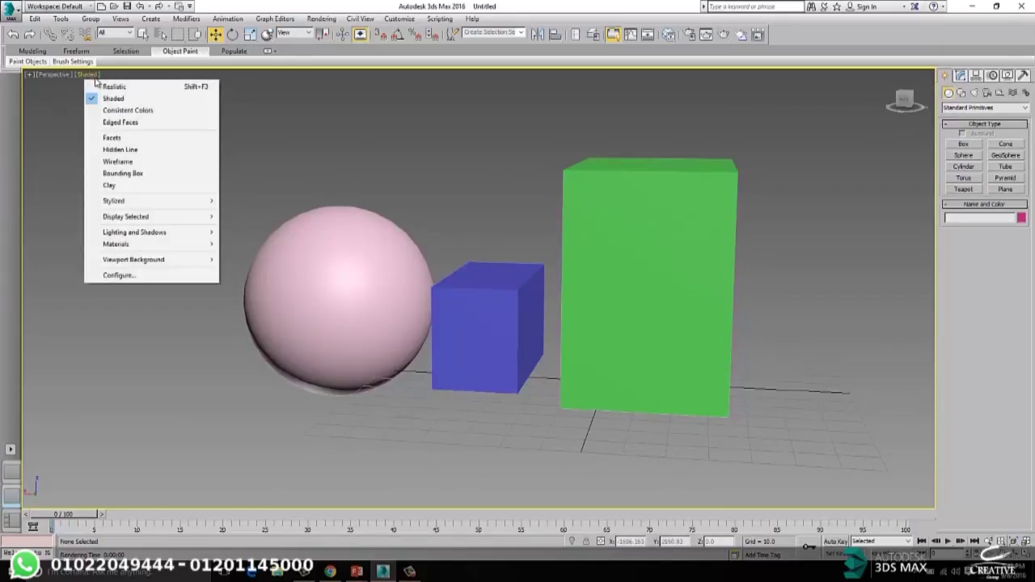
pyautogui.click(135, 111)
pyautogui.keyDown('alt'); pyautogui.moveTo(611, 286); pyautogui.dragTo(555, 332, button='middle'); pyautogui.keyUp('alt')
pyautogui.click(550, 326)
pyautogui.moveTo(555, 331); pyautogui.dragTo(545, 350)
pyautogui.keyDown('alt'); pyautogui.moveTo(545, 349); pyautogui.dragTo(555, 364, button='middle'); pyautogui.keyUp('alt')
pyautogui.moveTo(554, 364); pyautogui.dragTo(524, 364)
pyautogui.keyDown('alt'); pyautogui.moveTo(606, 349); pyautogui.dragTo(624, 351, button='middle'); pyautogui.keyUp('alt')
pyautogui.click(623, 351)
pyautogui.moveTo(628, 366); pyautogui.dragTo(599, 363)
pyautogui.keyDown('alt'); pyautogui.moveTo(599, 363); pyautogui.dragTo(596, 369, button='middle'); pyautogui.keyUp('alt')
# Step: Delete the pink sphere and select the blue box
pyautogui.click(473, 357)
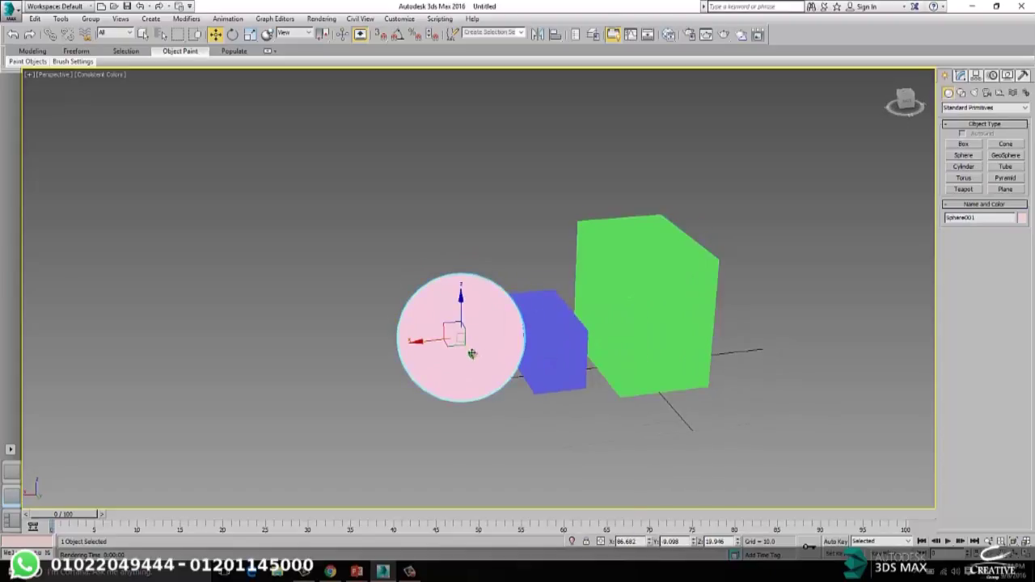
pyautogui.press('Delete')
pyautogui.click(541, 337)
pyautogui.keyDown('alt'); pyautogui.moveTo(541, 338); pyautogui.dragTo(536, 351, button='middle'); pyautogui.keyUp('alt')
pyautogui.keyDown('alt'); pyautogui.moveTo(441, 365); pyautogui.dragTo(428, 313, button='middle'); pyautogui.keyUp('alt')
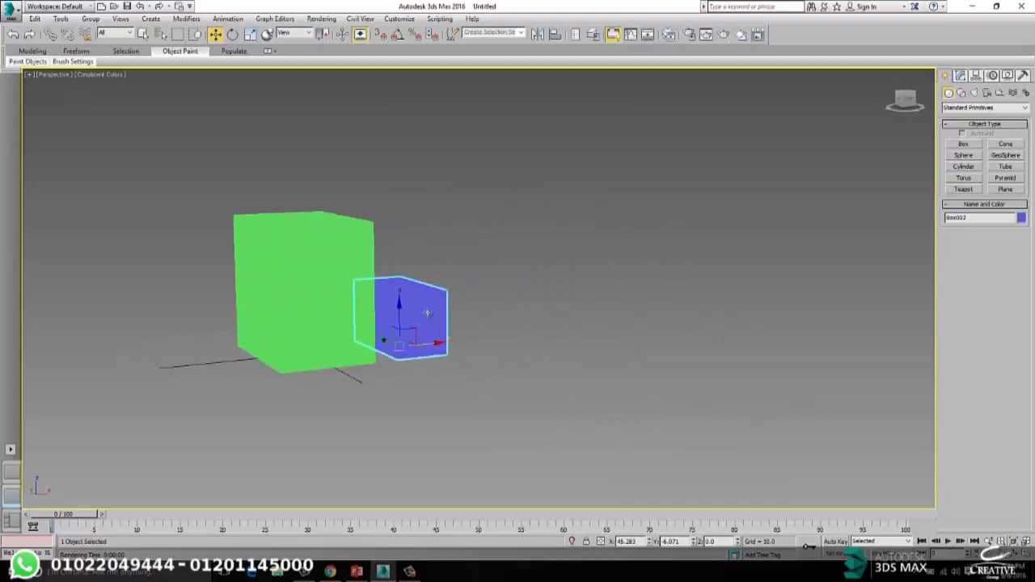
# Step: Examine the two remaining boxes in Consistent Colors from different angles and distances with nothing selected
pyautogui.click(334, 355)
pyautogui.keyDown('alt'); pyautogui.moveTo(335, 354); pyautogui.dragTo(336, 358, button='middle'); pyautogui.keyUp('alt')
pyautogui.press('super')
pyautogui.click(491, 289)
pyautogui.keyDown('alt'); pyautogui.moveTo(492, 289); pyautogui.dragTo(273, 324, button='middle'); pyautogui.keyUp('alt')
pyautogui.scroll(5, 610, 254)
pyautogui.keyDown('alt'); pyautogui.moveTo(610, 254); pyautogui.dragTo(550, 250, button='middle'); pyautogui.keyUp('alt')
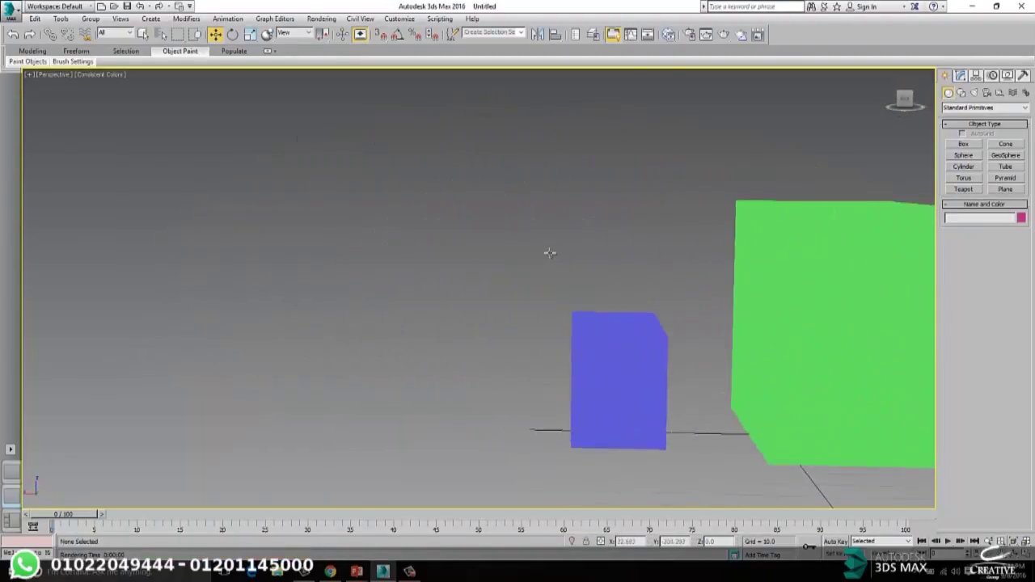
pyautogui.scroll(4, 660, 330)
pyautogui.scroll(-5, 660, 330)
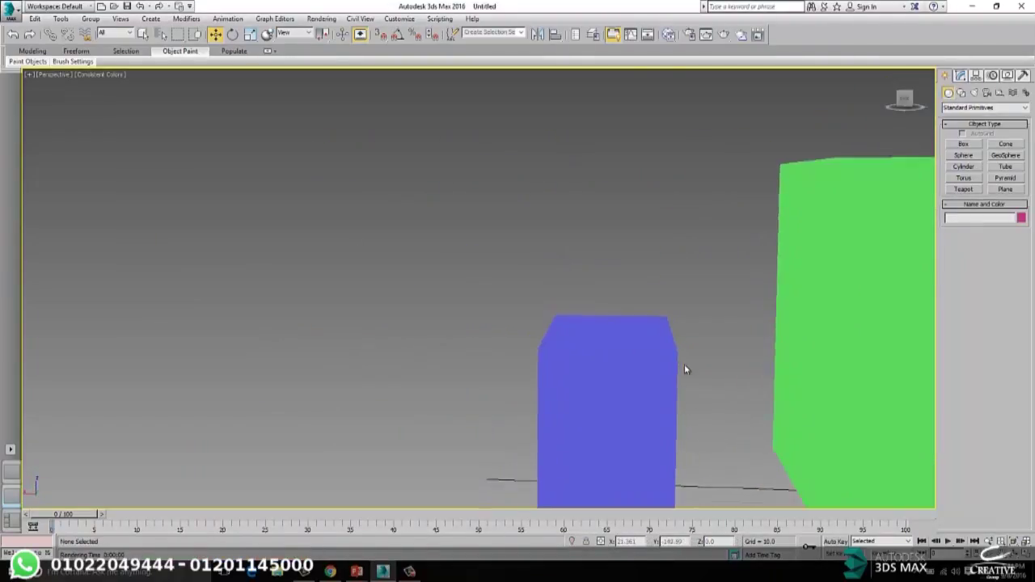
pyautogui.click(965, 144)
pyautogui.keyDown('alt'); pyautogui.moveTo(640, 377); pyautogui.dragTo(344, 391, button='middle'); pyautogui.keyUp('alt')
pyautogui.scroll(-3, 288, 375)
pyautogui.scroll(2, 355, 340)
pyautogui.moveTo(348, 318); pyautogui.dragTo(311, 413)
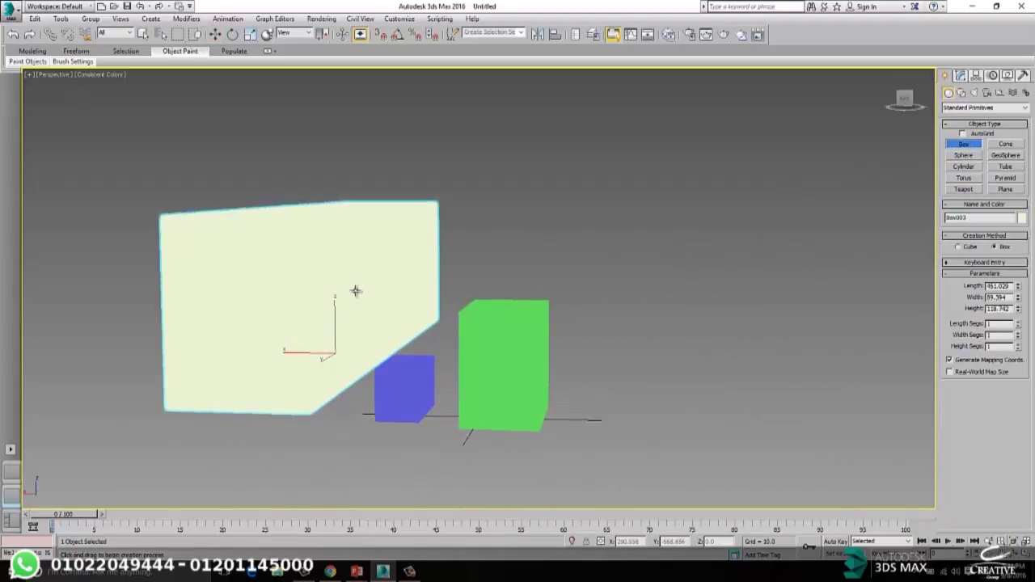
pyautogui.rightClick(359, 315)
# Step: Create a tall grey box behind the blue box, and return to the Move tool
pyautogui.keyDown('alt'); pyautogui.moveTo(393, 391); pyautogui.dragTo(369, 261, button='middle'); pyautogui.keyUp('alt')
pyautogui.moveTo(369, 261); pyautogui.dragTo(231, 421)
pyautogui.click(359, 97)
pyautogui.keyDown('alt'); pyautogui.moveTo(354, 235); pyautogui.dragTo(212, 403, button='middle'); pyautogui.keyUp('alt')
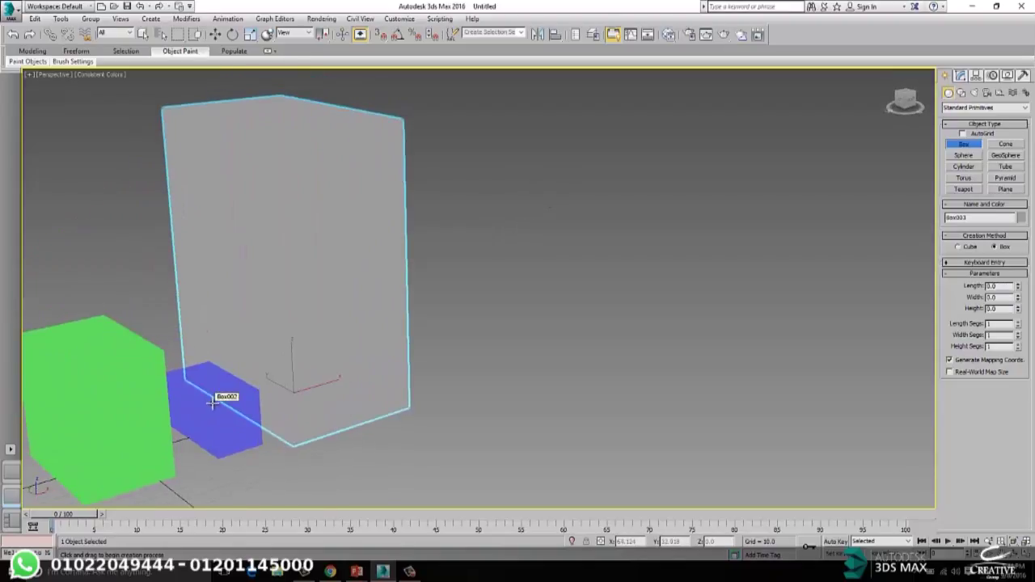
pyautogui.press('w')
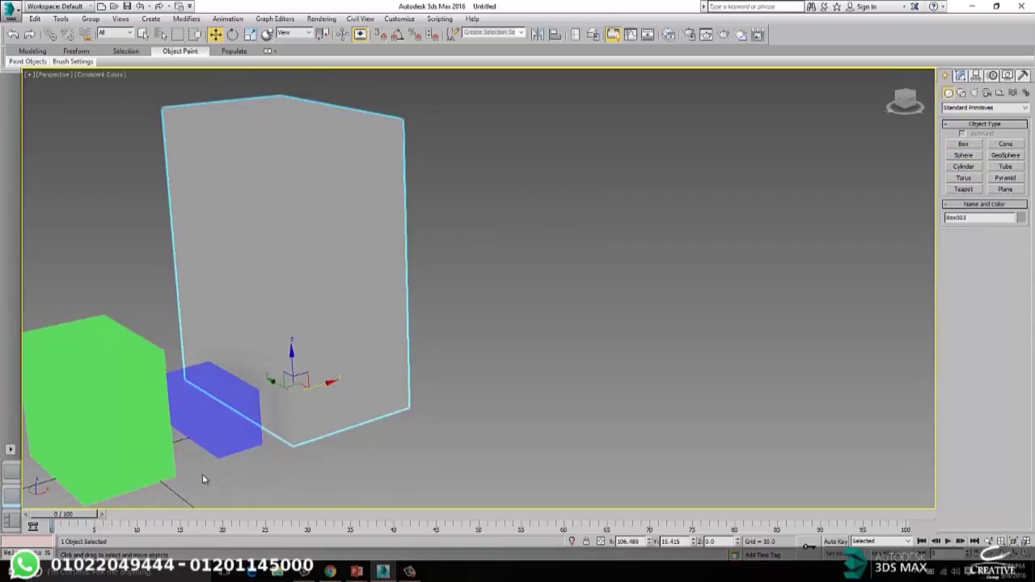
# Step: Delete the small blue box between the green box and the tall grey box
pyautogui.click(198, 418)
pyautogui.press('Delete')
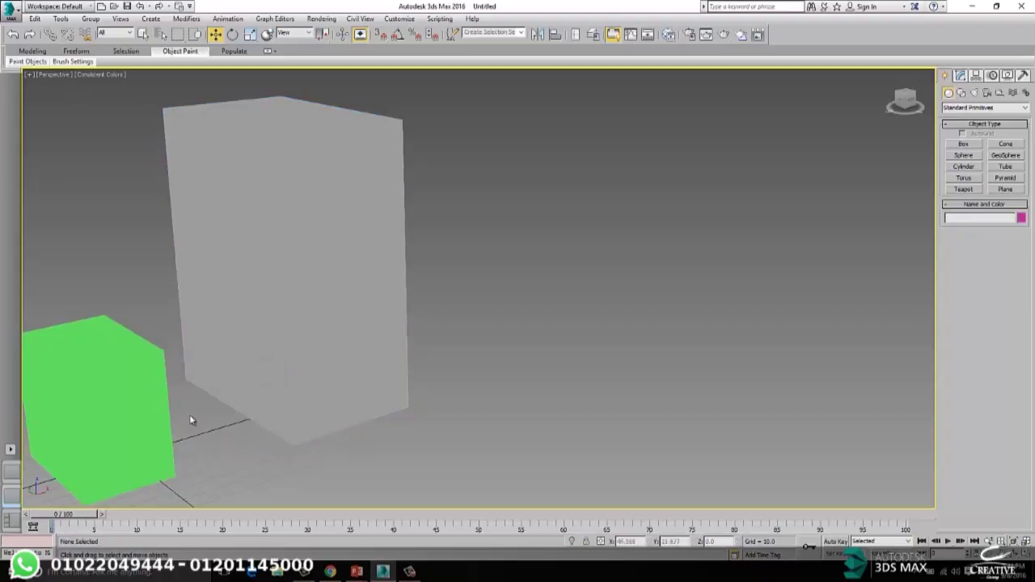
pyautogui.keyDown('alt'); pyautogui.moveTo(213, 398); pyautogui.dragTo(372, 439, button='middle'); pyautogui.keyUp('alt')
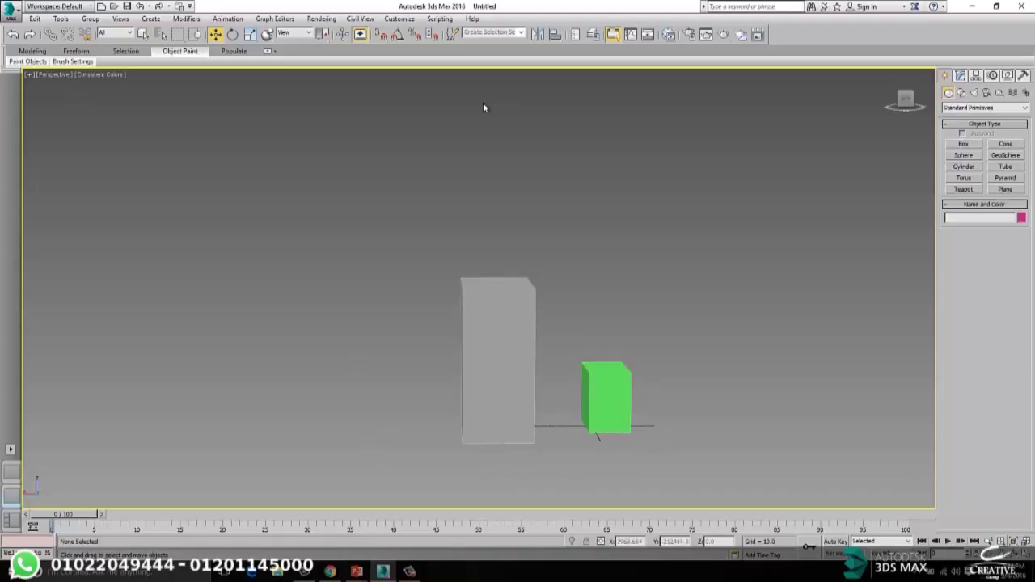
# Step: Move the tall grey box close behind the green box, to about X 58.3 and Y 19.3, and deselect it
pyautogui.click(501, 328)
pyautogui.moveTo(467, 430); pyautogui.dragTo(510, 424)
pyautogui.moveTo(543, 411)
pyautogui.keyDown('alt'); pyautogui.mouseDown(button='middle')
pyautogui.moveTo(517, 428)
pyautogui.moveTo(395, 416)
pyautogui.moveTo(547, 427)
pyautogui.mouseUp(button='middle'); pyautogui.keyUp('alt')
pyautogui.scroll(3, 548, 426)
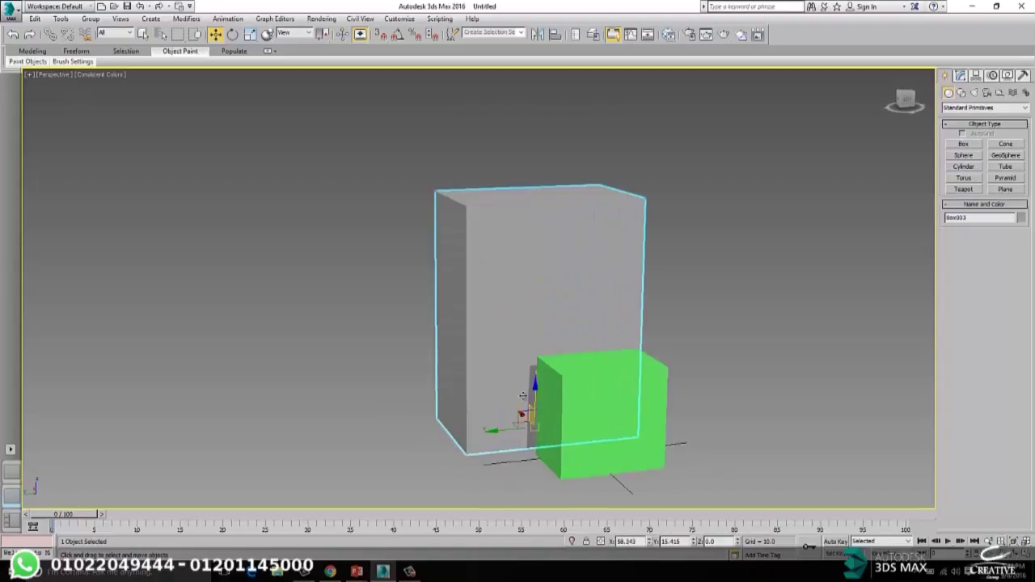
pyautogui.moveTo(492, 430)
pyautogui.mouseDown()
pyautogui.moveTo(507, 432)
pyautogui.moveTo(496, 435)
pyautogui.mouseUp()
pyautogui.click(393, 415)
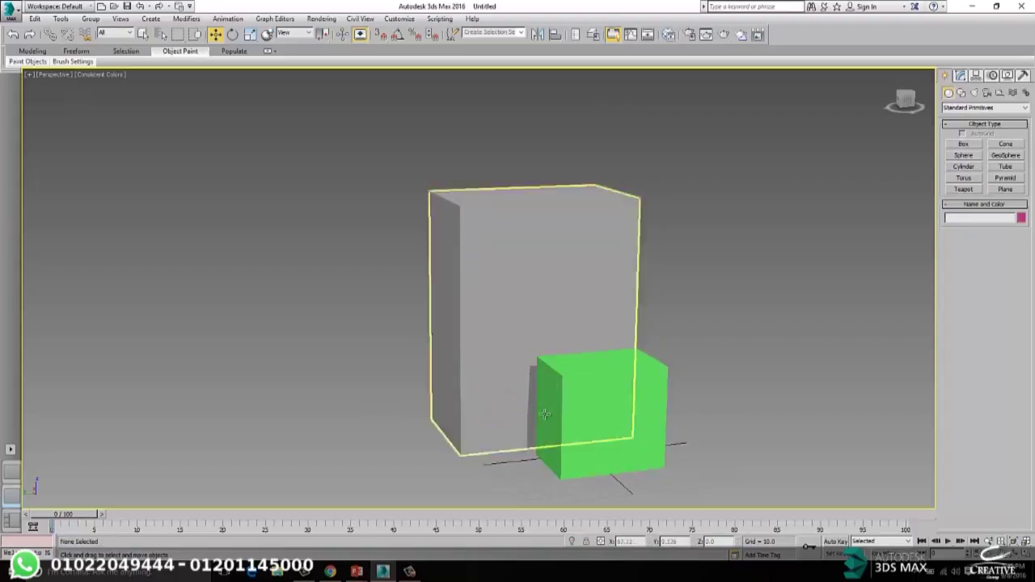
# Step: Orbit around the two boxes in Consistent Colors, and switch the Perspective viewport to Shaded
pyautogui.keyDown('alt'); pyautogui.moveTo(480, 453); pyautogui.dragTo(271, 285, button='middle'); pyautogui.keyUp('alt')
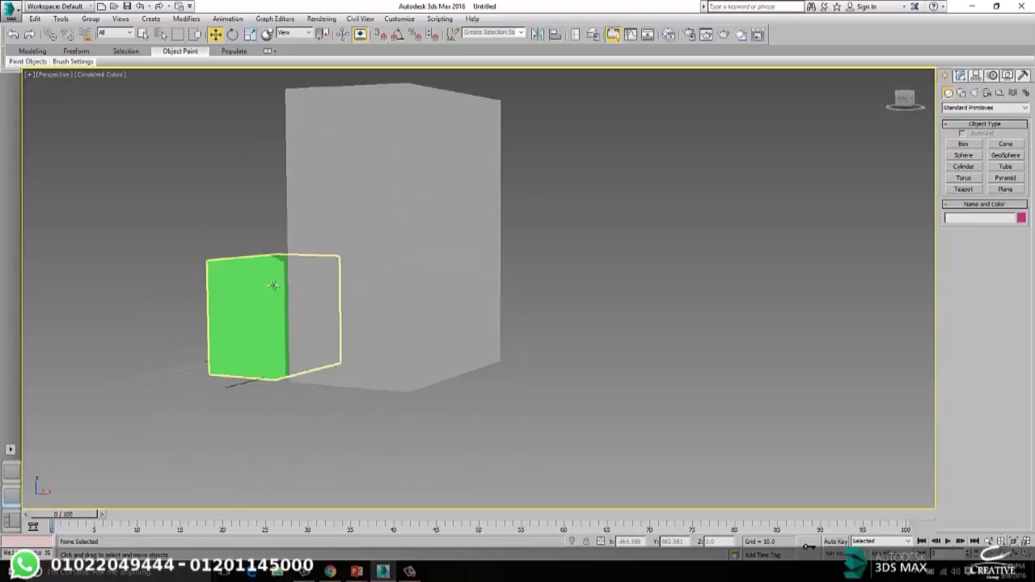
pyautogui.moveTo(421, 123); pyautogui.dragTo(458, 136, button='middle')
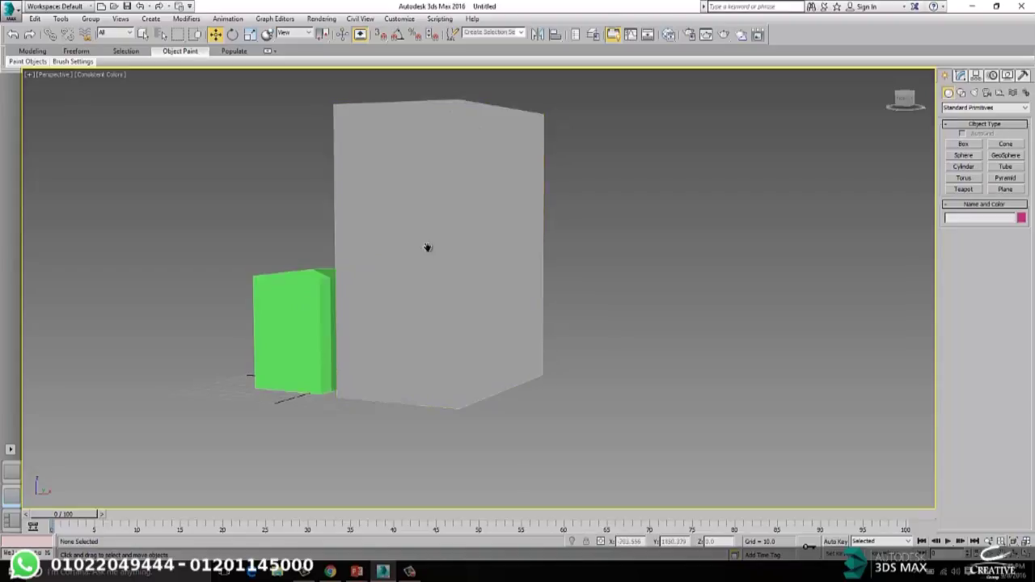
pyautogui.moveTo(428, 248); pyautogui.dragTo(529, 242, button='middle')
pyautogui.keyDown('alt'); pyautogui.moveTo(455, 264); pyautogui.dragTo(475, 255, button='middle'); pyautogui.keyUp('alt')
pyautogui.click(89, 75)
pyautogui.click(129, 86)
pyautogui.keyDown('alt'); pyautogui.moveTo(429, 214); pyautogui.dragTo(218, 108, button='middle'); pyautogui.keyUp('alt')
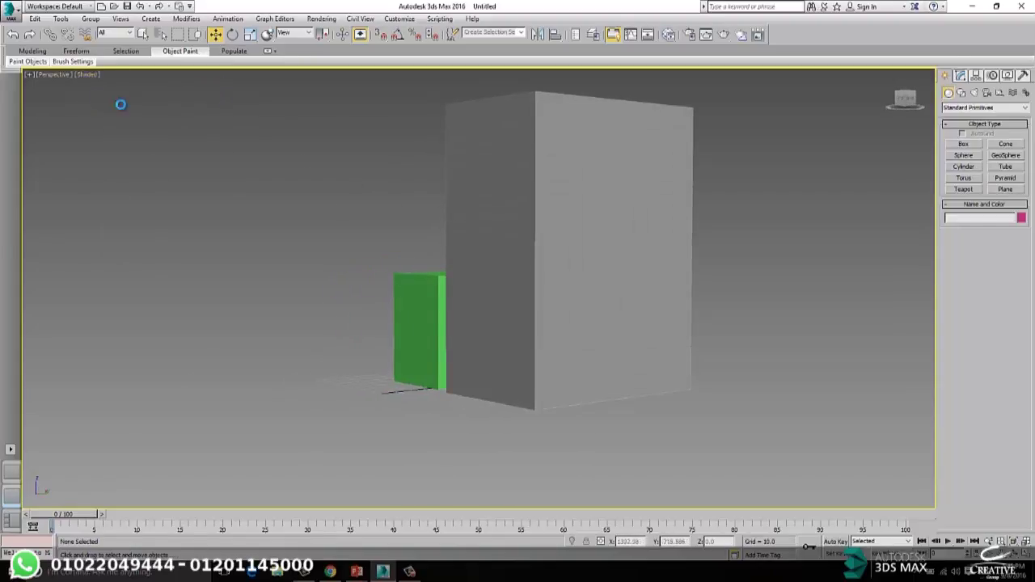
# Step: Set the Perspective viewport to Realistic shading and examine the green box's faces beside the grey box up close
pyautogui.click(89, 74)
pyautogui.click(109, 87)
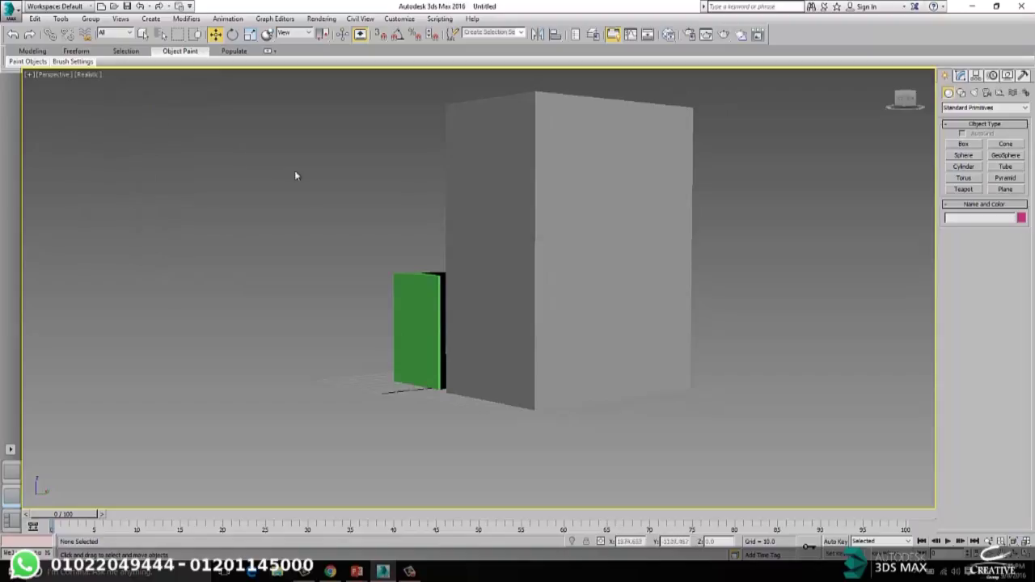
pyautogui.moveTo(407, 254); pyautogui.dragTo(419, 264, button='middle')
pyautogui.click(424, 335)
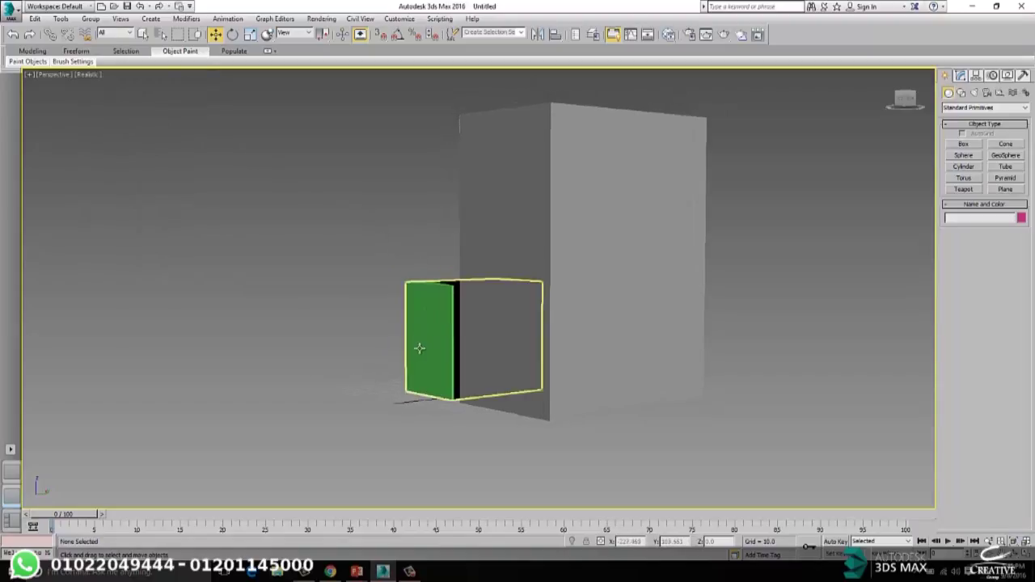
pyautogui.scroll(4, 441, 304)
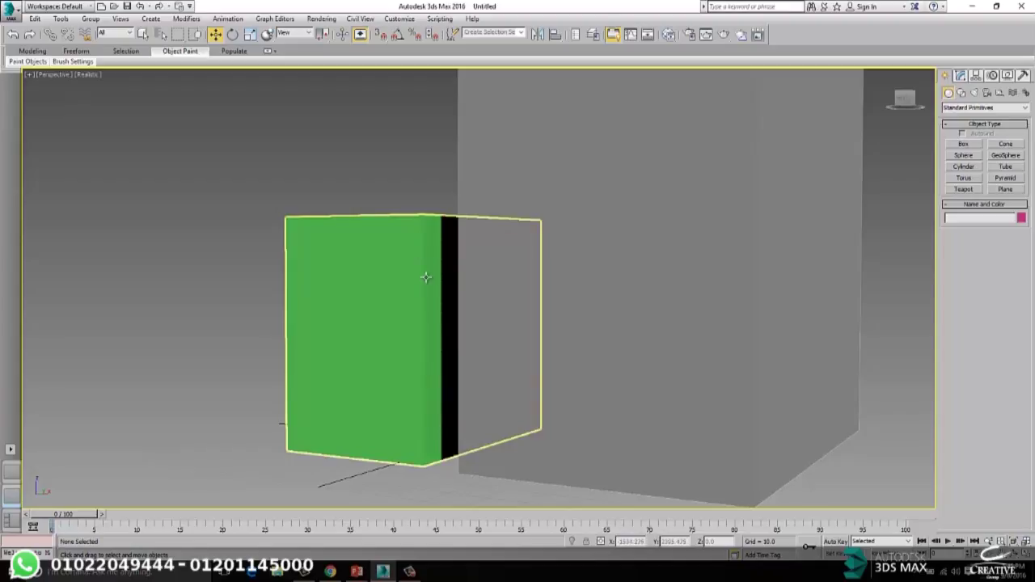
pyautogui.keyDown('alt'); pyautogui.moveTo(346, 262); pyautogui.dragTo(428, 284, button='middle'); pyautogui.keyUp('alt')
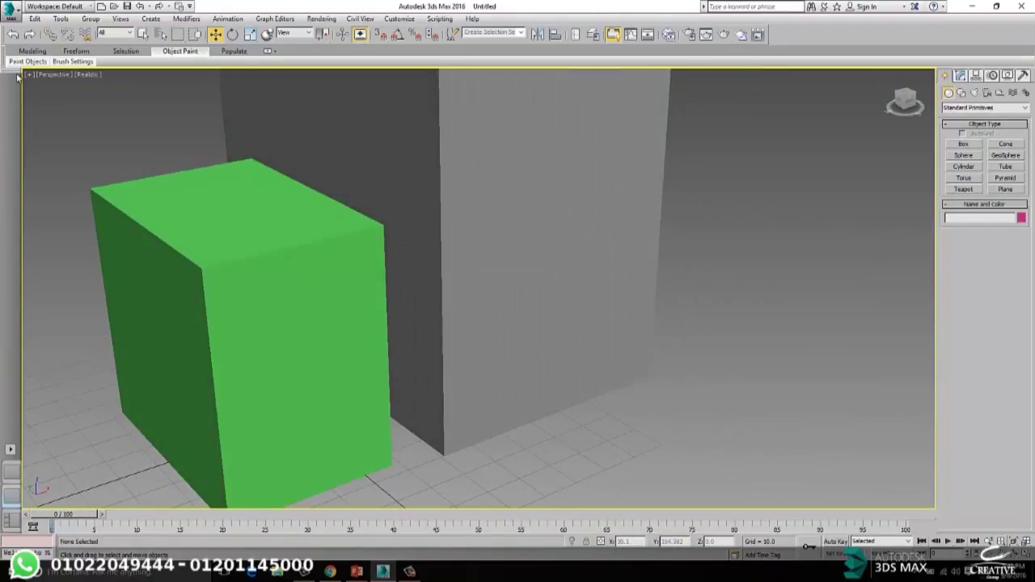
# Step: Switch the Perspective viewport back to Shaded and view both boxes from farther away
pyautogui.click(85, 74)
pyautogui.click(105, 98)
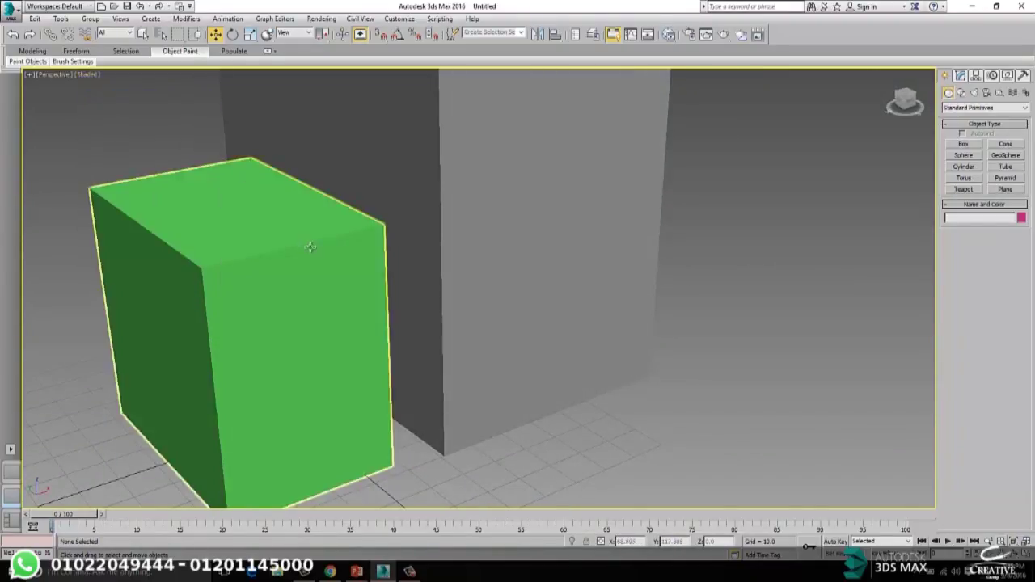
pyautogui.scroll(-4, 295, 241)
pyautogui.scroll(-2, 295, 241)
pyautogui.keyDown('alt'); pyautogui.moveTo(330, 219); pyautogui.dragTo(429, 235, button='middle'); pyautogui.keyUp('alt')
# Step: Delete the tall grey box, keeping only the green box in the scene
pyautogui.click(429, 227)
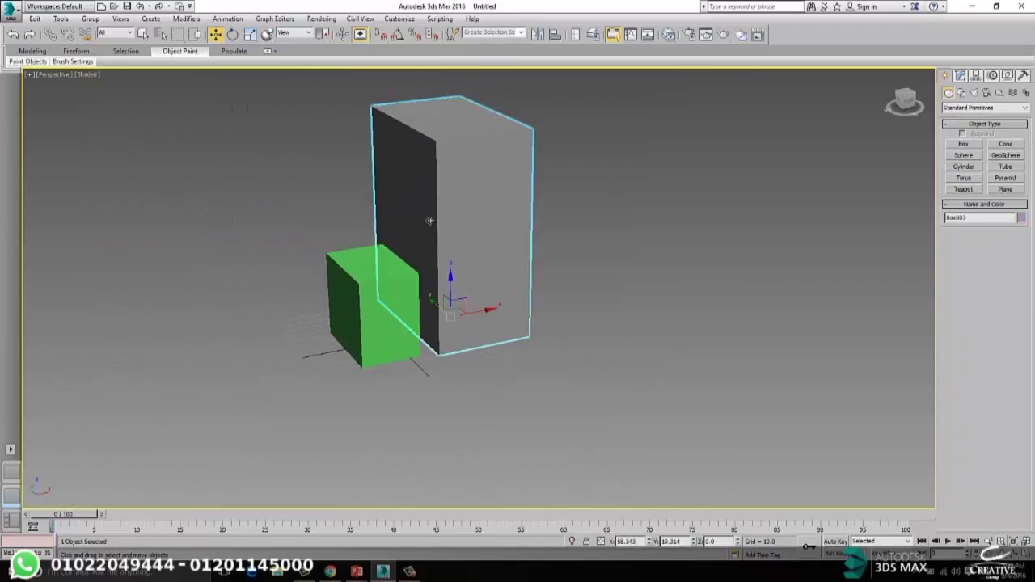
pyautogui.press('Delete')
pyautogui.keyDown('alt'); pyautogui.moveTo(404, 304); pyautogui.dragTo(386, 304, button='middle'); pyautogui.keyUp('alt')
# Step: Restore the four-viewport layout and set the wireframe Perspective viewport to Realistic shading
pyautogui.hotkey('alt', 'w')
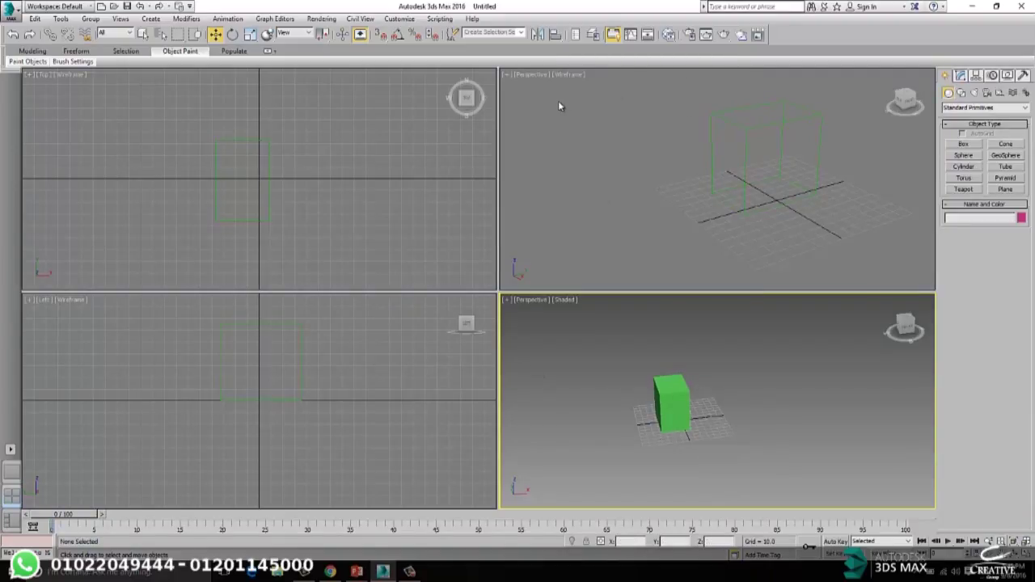
pyautogui.click(567, 74)
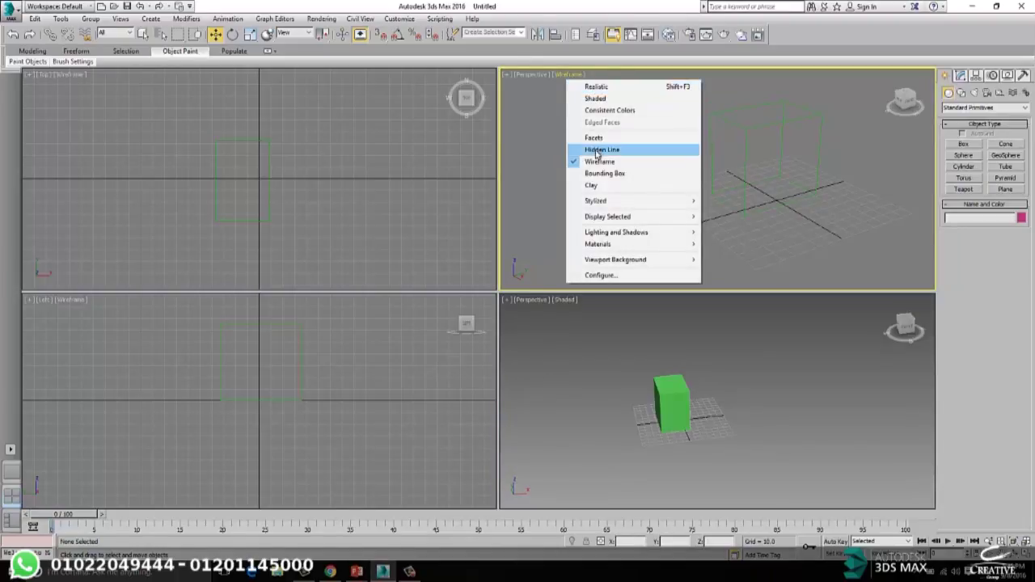
pyautogui.click(676, 89)
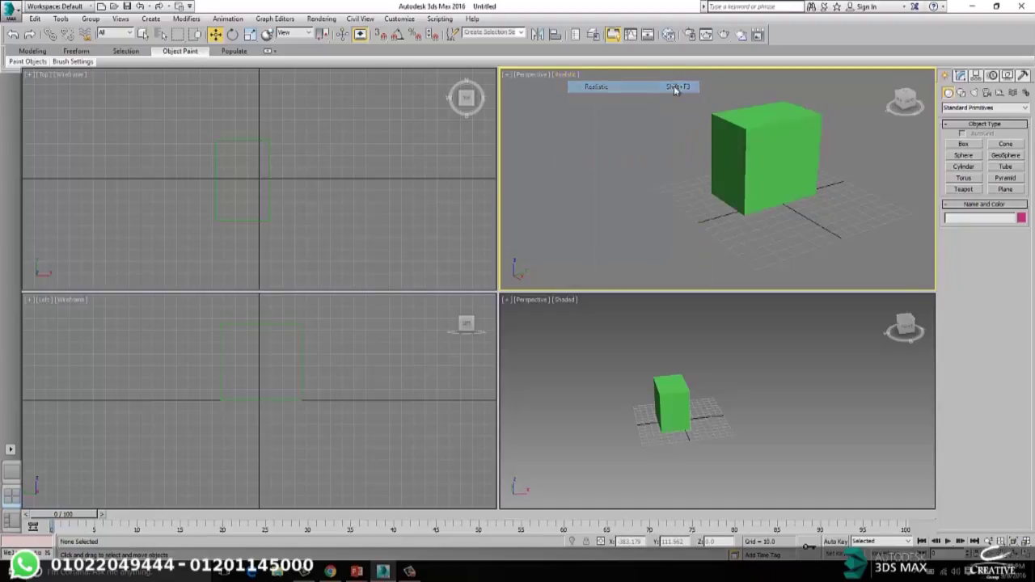
# Step: Set the Top and Left viewports to Realistic shading, and switch the Top viewport to Shaded
pyautogui.click(66, 75)
pyautogui.click(100, 86)
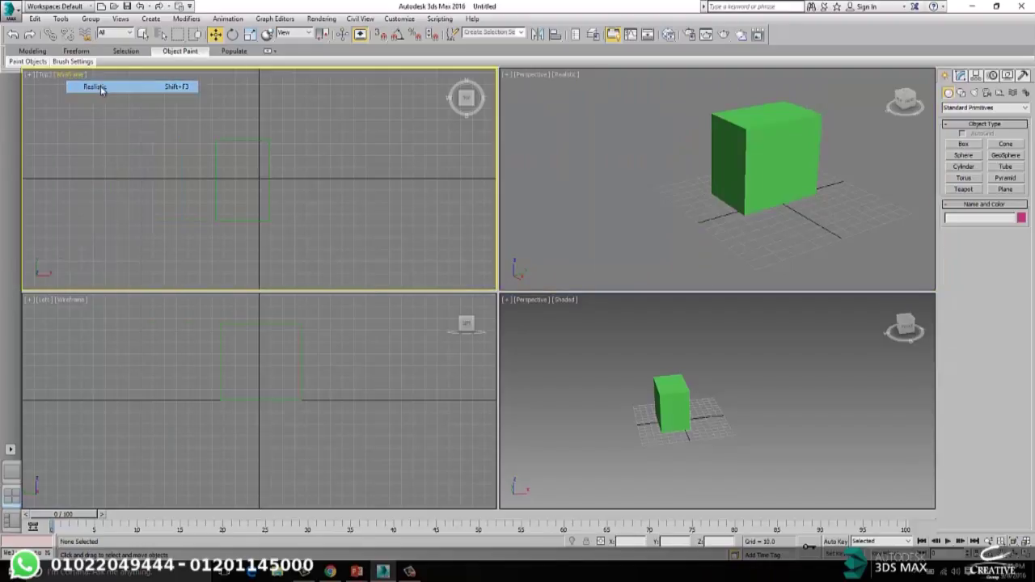
pyautogui.click(79, 299)
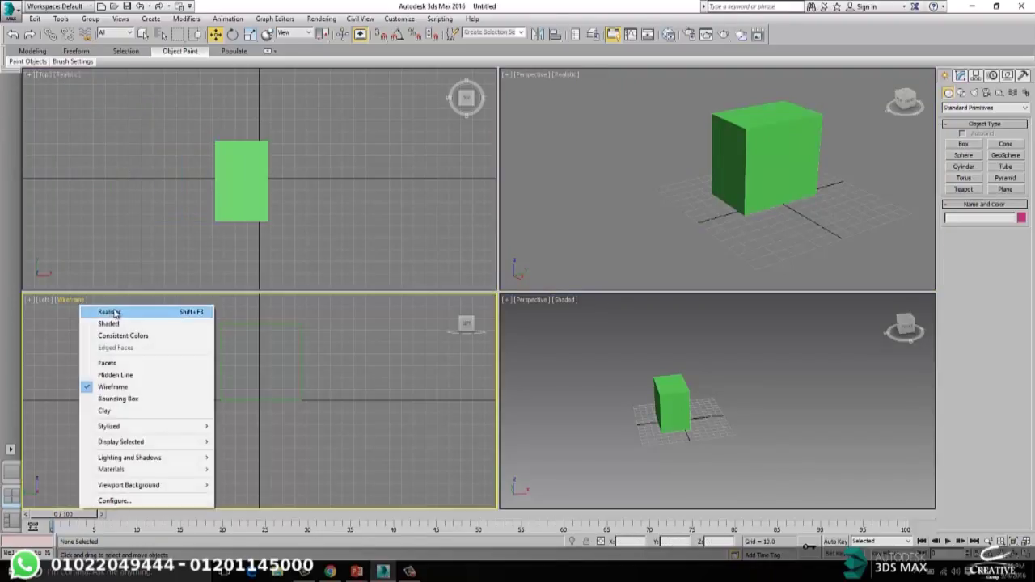
pyautogui.click(127, 309)
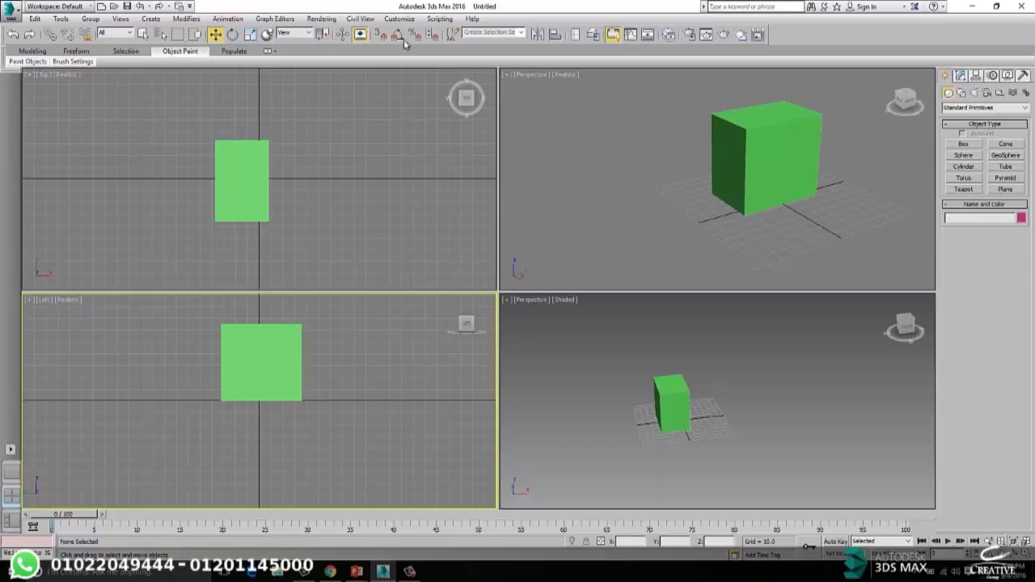
pyautogui.click(67, 73)
pyautogui.click(89, 97)
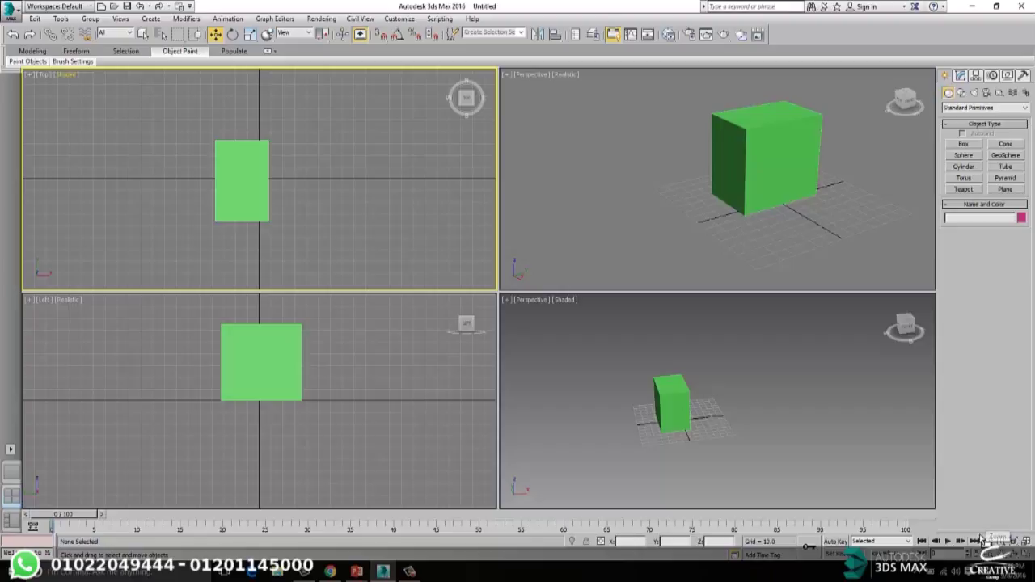
# Step: Use the Zoom tool to enlarge the green box in the Top and shaded Perspective viewports, and return to the Move tool
pyautogui.click(990, 541)
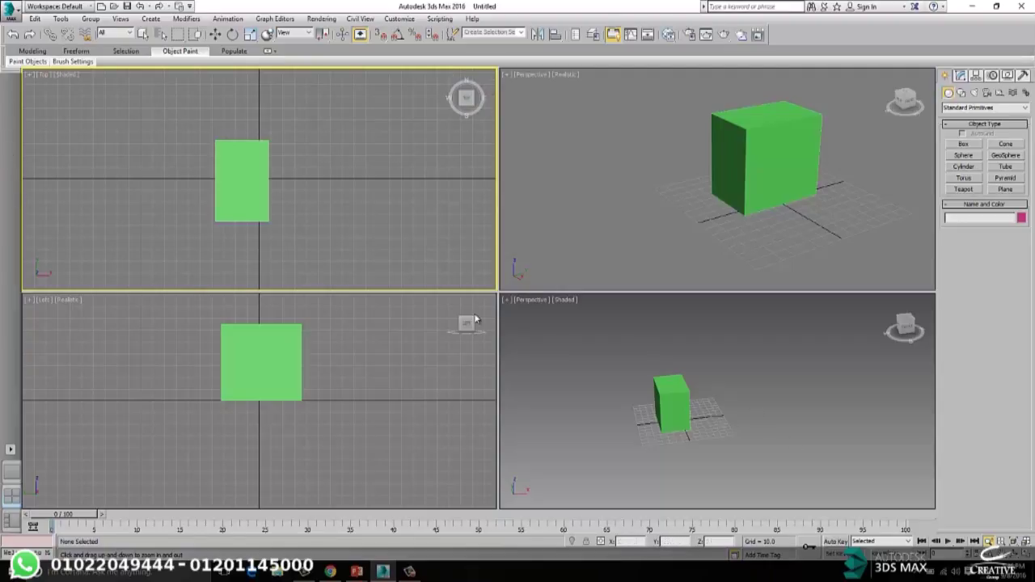
pyautogui.moveTo(257, 232); pyautogui.dragTo(238, 220)
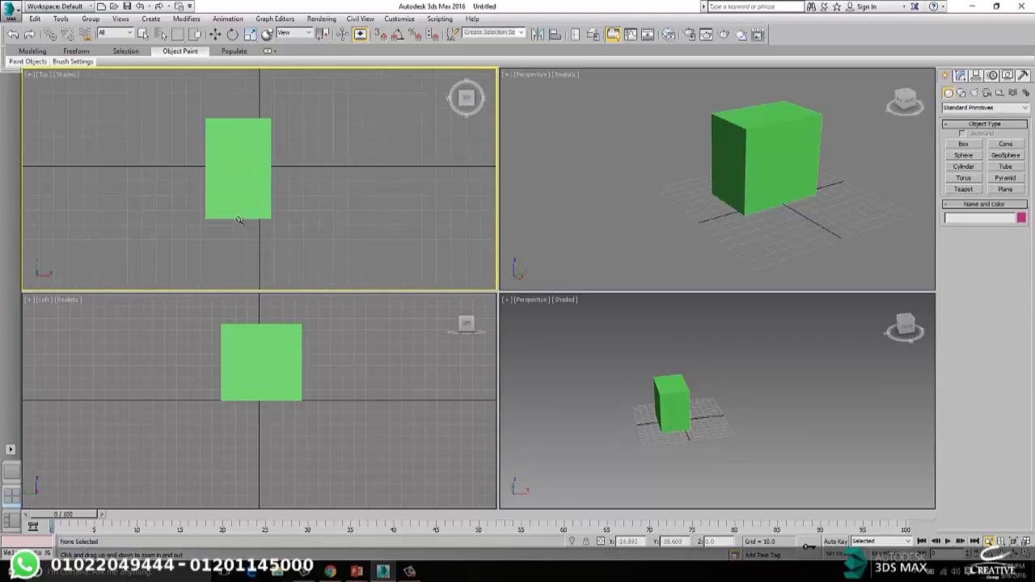
pyautogui.moveTo(707, 389)
pyautogui.mouseDown()
pyautogui.moveTo(706, 380)
pyautogui.moveTo(705, 400)
pyautogui.moveTo(704, 373)
pyautogui.moveTo(746, 362)
pyautogui.mouseUp()
pyautogui.moveTo(645, 435)
pyautogui.mouseDown()
pyautogui.moveTo(652, 416)
pyautogui.moveTo(656, 441)
pyautogui.moveTo(660, 422)
pyautogui.mouseUp()
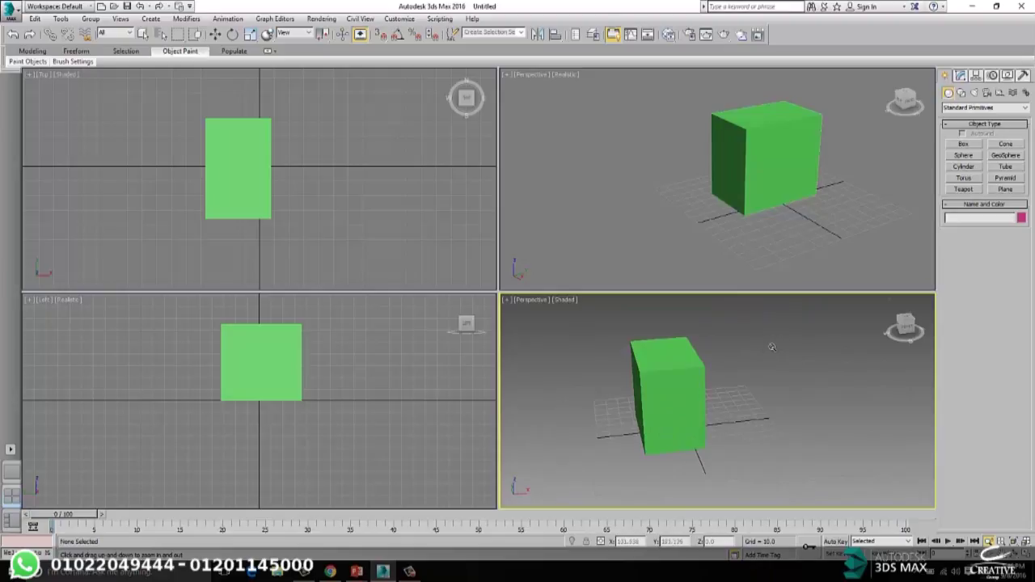
pyautogui.press('w')
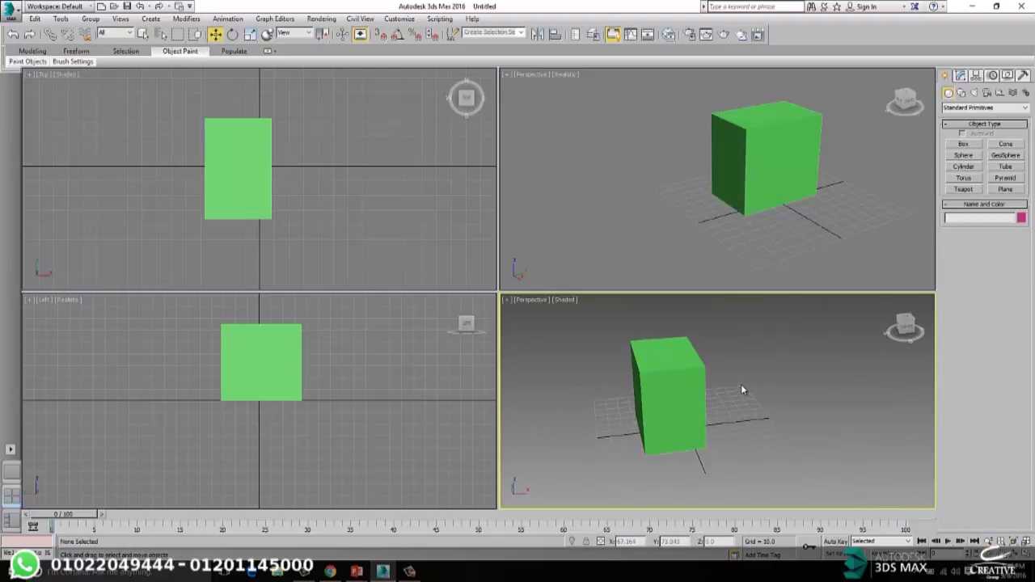
# Step: Zoom in and out on the green box in the shaded Perspective viewport without the Zoom tool
pyautogui.scroll(2, 728, 380)
pyautogui.scroll(-5, 719, 378)
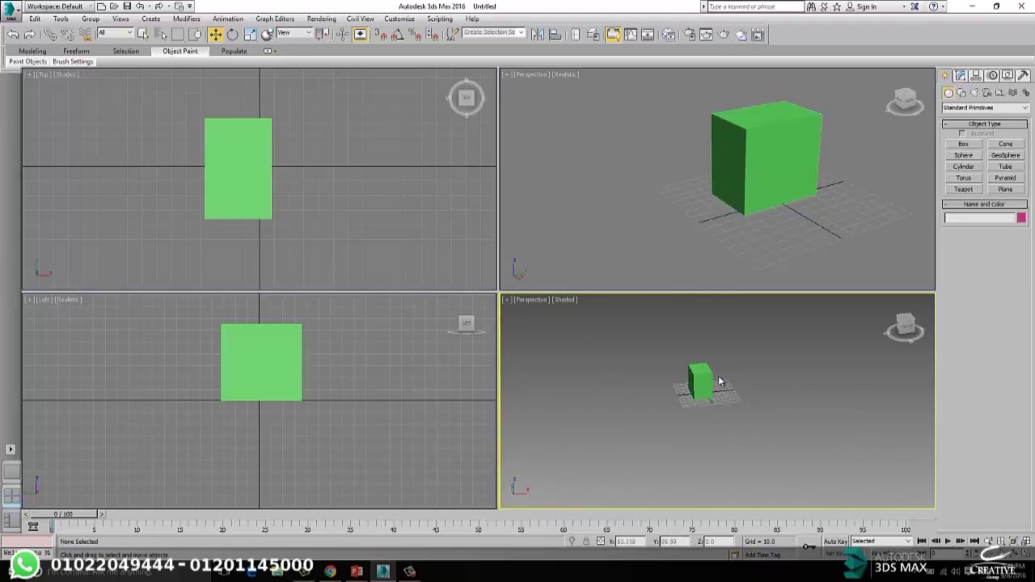
pyautogui.click(710, 377)
pyautogui.scroll(3, 706, 377)
pyautogui.scroll(-4, 701, 375)
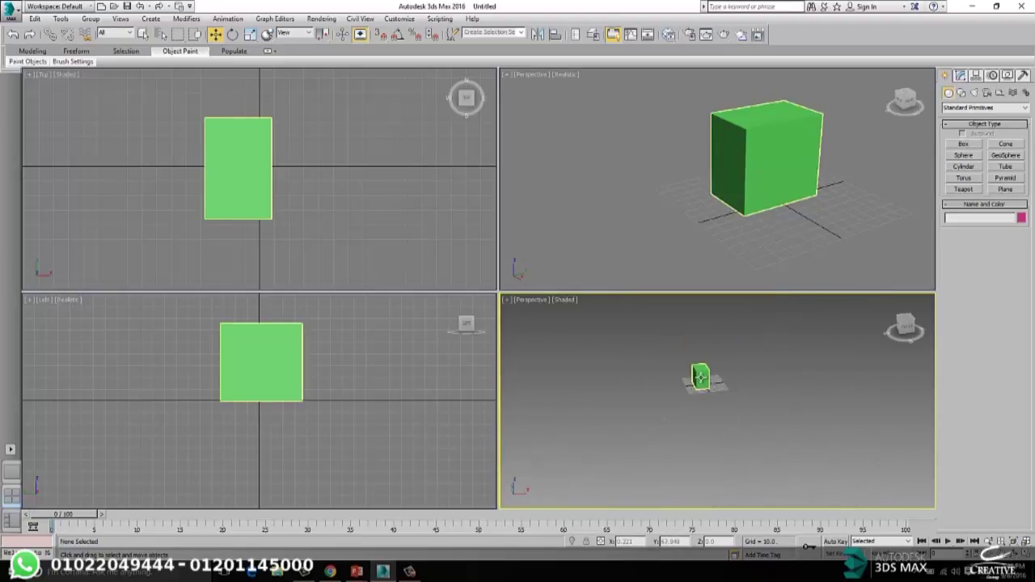
pyautogui.scroll(2, 700, 377)
pyautogui.click(773, 376)
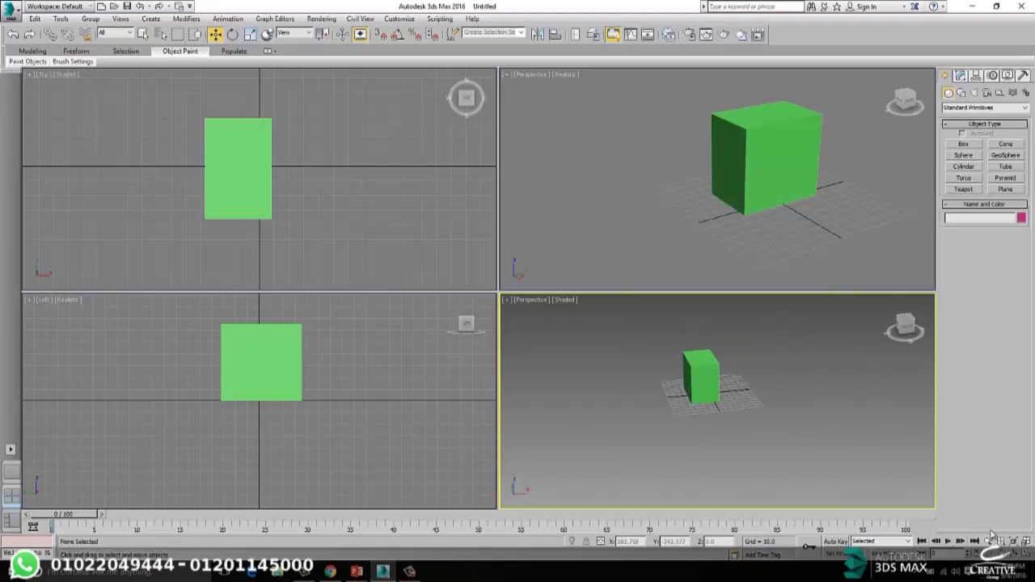
# Step: Zoom in on the green box in all four viewports until it nearly fills each one
pyautogui.scroll(5, 649, 382)
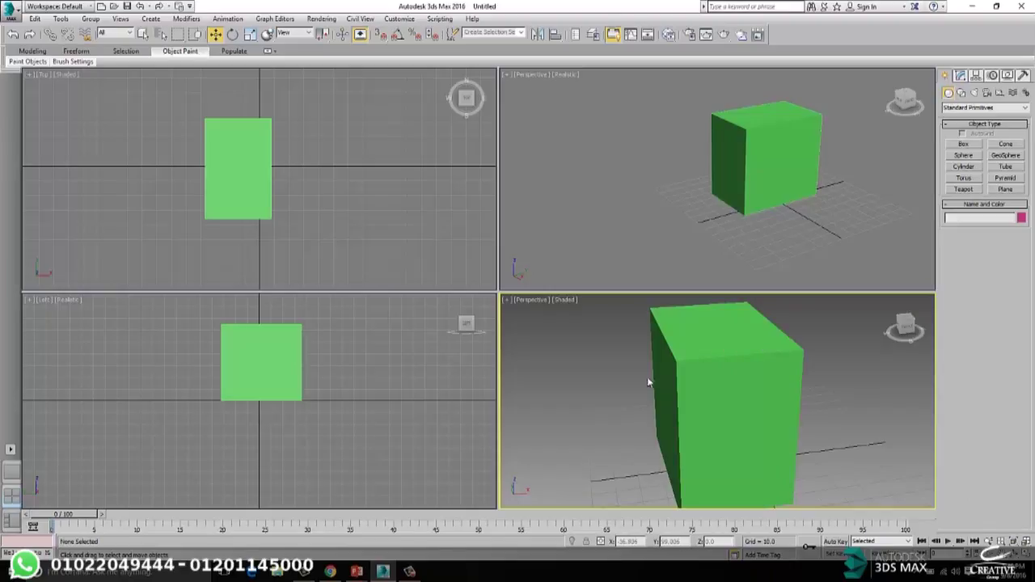
pyautogui.scroll(3, 635, 232)
pyautogui.scroll(5, 321, 375)
pyautogui.scroll(4, 353, 223)
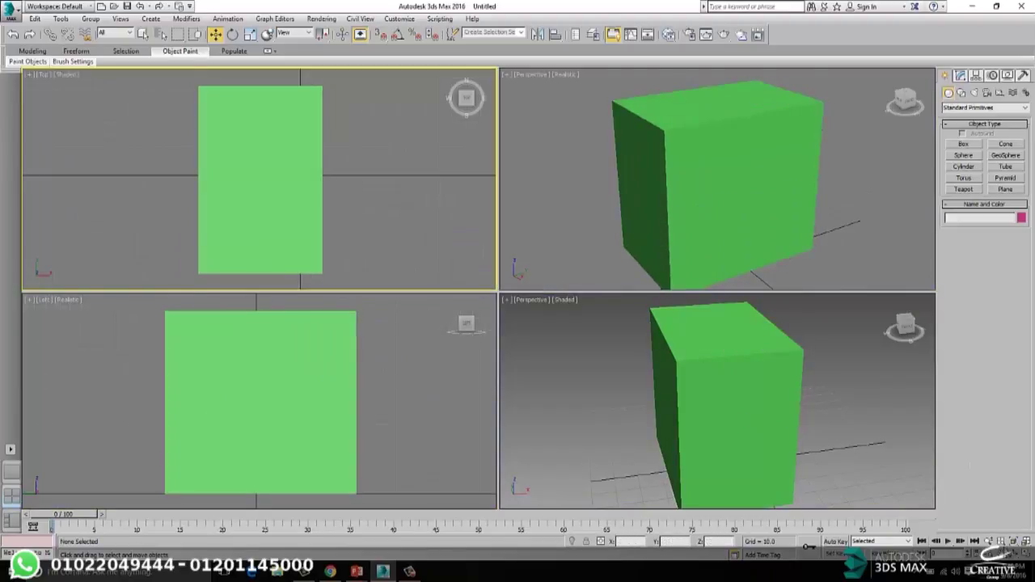
pyautogui.click(686, 326)
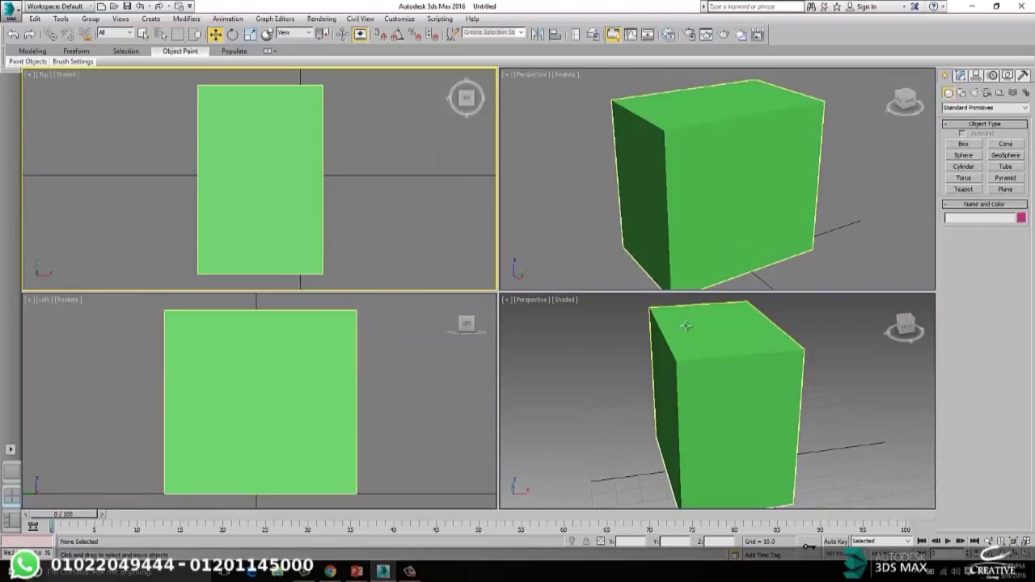
# Step: Show the layout with three small viewports, add one with two stacked viewports beside a tall one, and return to the four-viewport layout
pyautogui.click(11, 520)
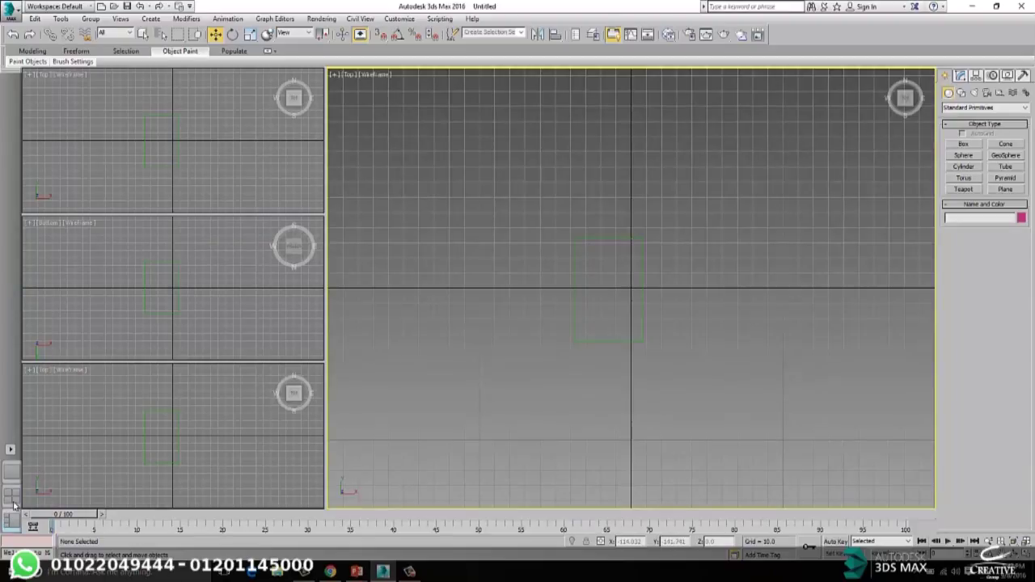
pyautogui.click(10, 450)
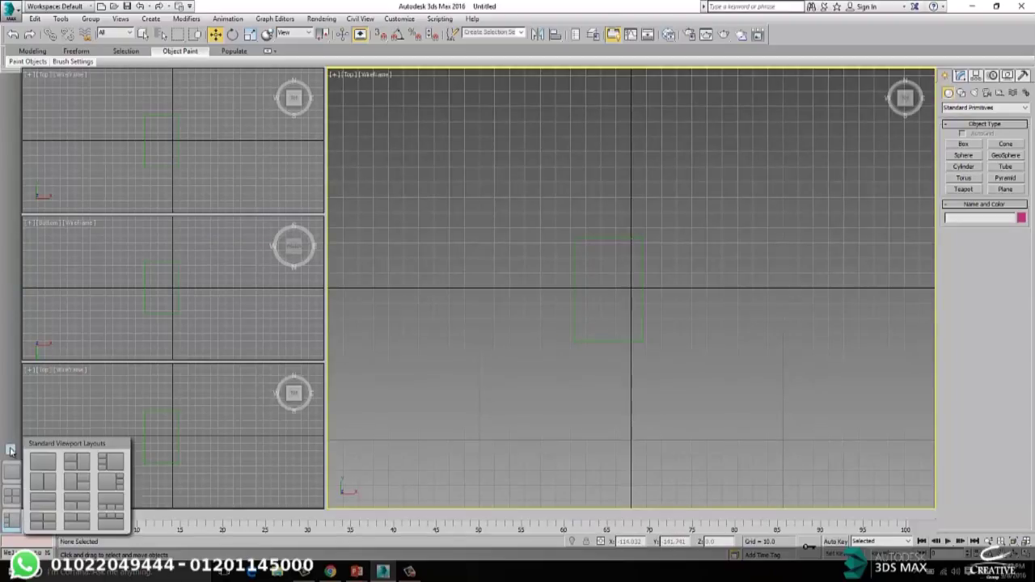
pyautogui.click(78, 484)
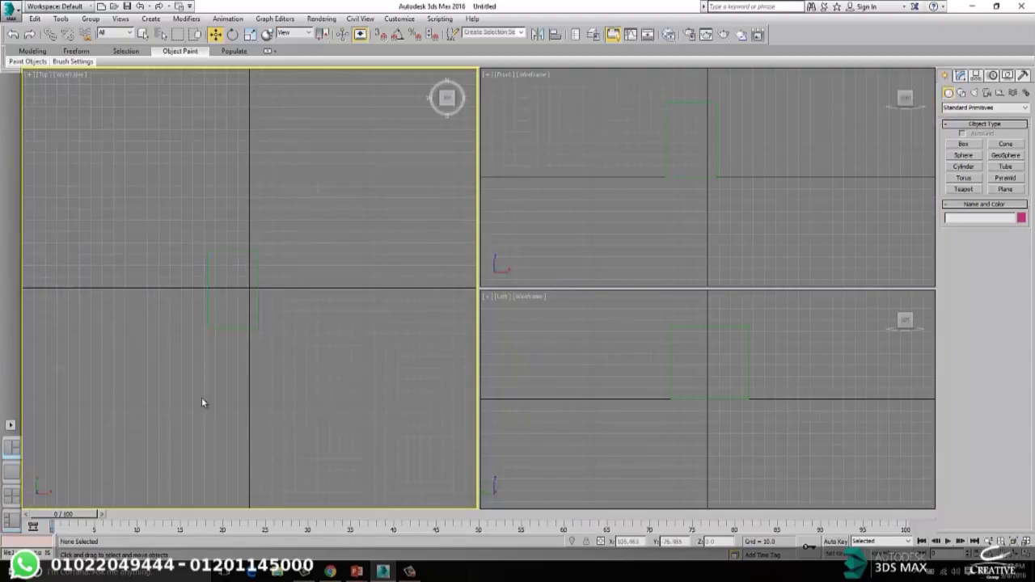
pyautogui.click(10, 498)
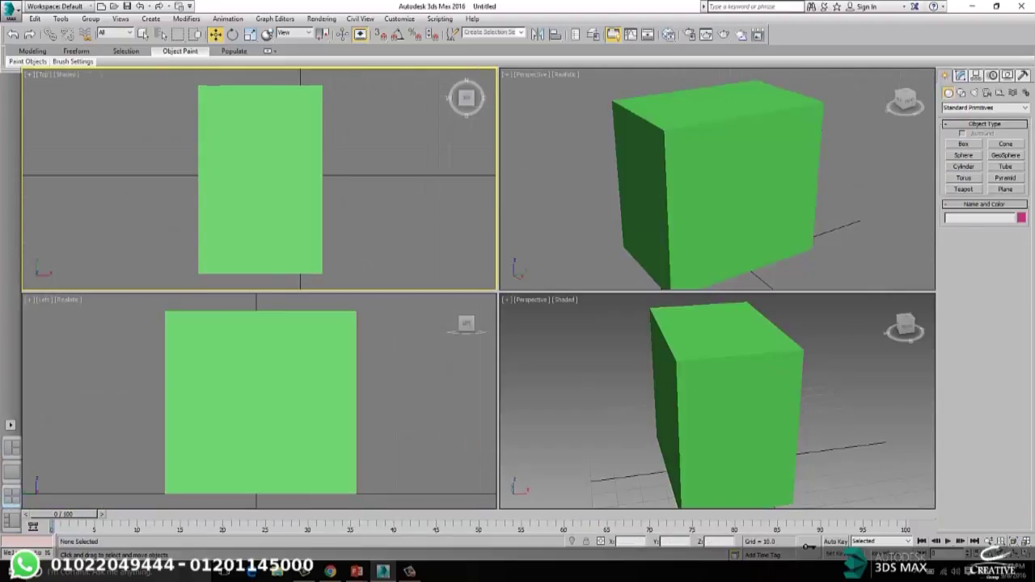
# Step: Zoom out all four viewports together with Zoom All, and enlarge the green box in only the Realistic Perspective and Top viewports
pyautogui.click(1002, 541)
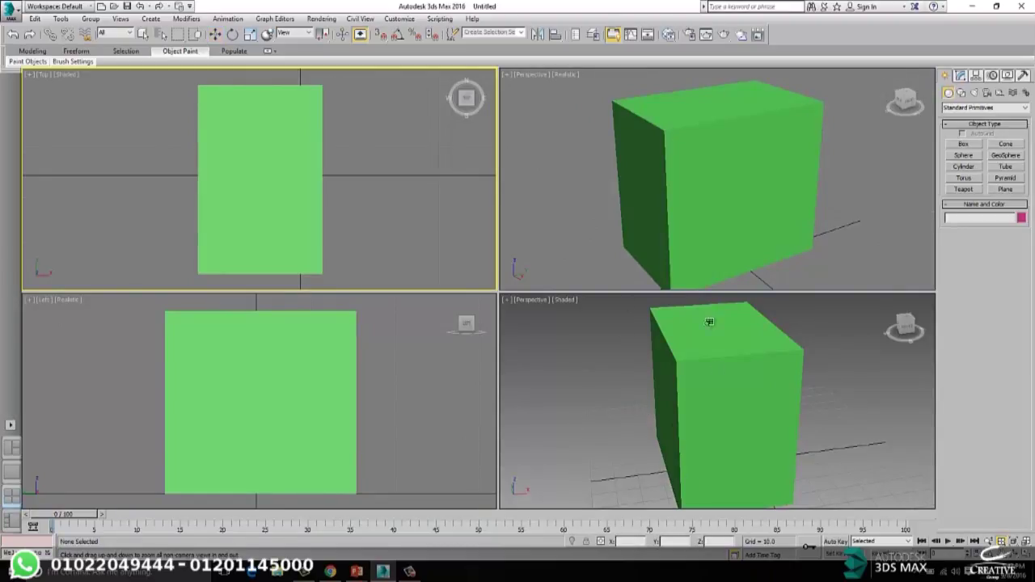
pyautogui.moveTo(555, 378); pyautogui.dragTo(603, 400)
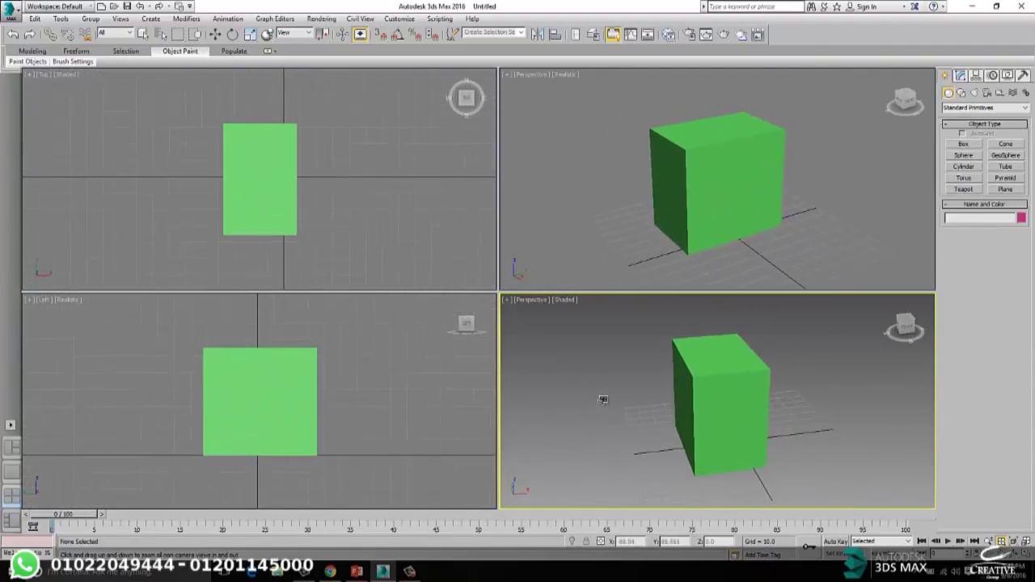
pyautogui.scroll(6, 627, 226)
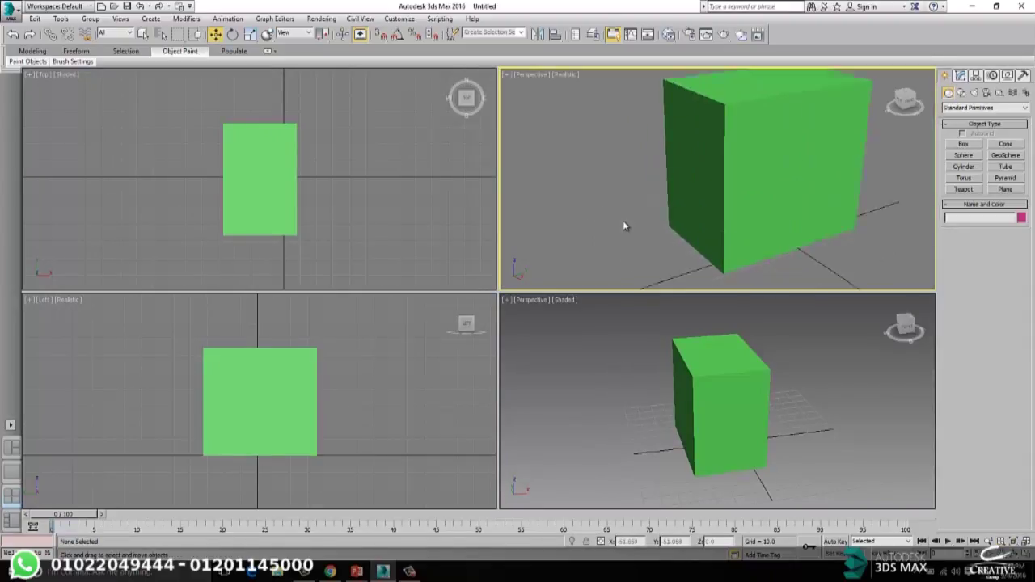
pyautogui.press('w')
pyautogui.scroll(4, 233, 233)
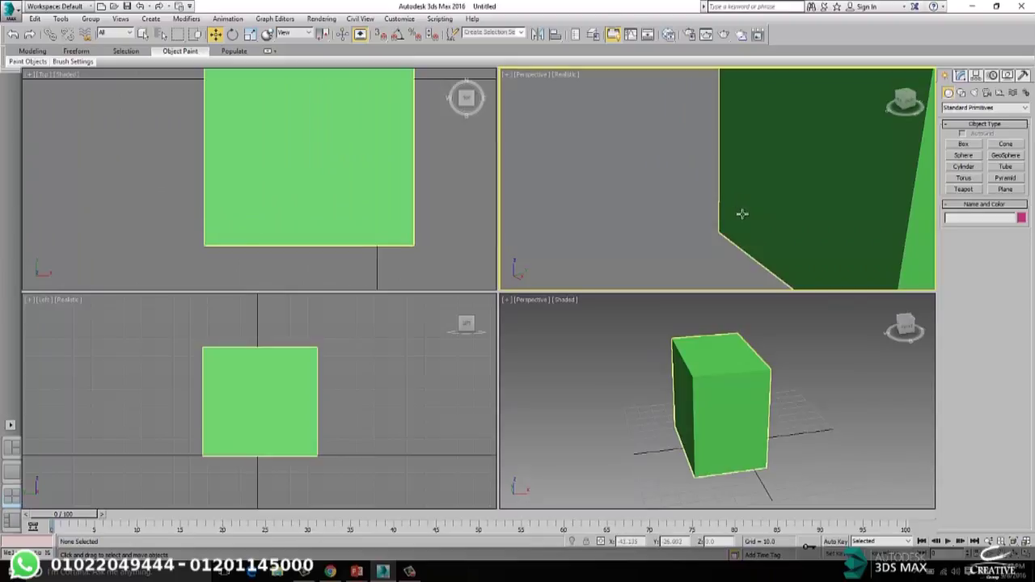
pyautogui.click(782, 196)
pyautogui.click(731, 271)
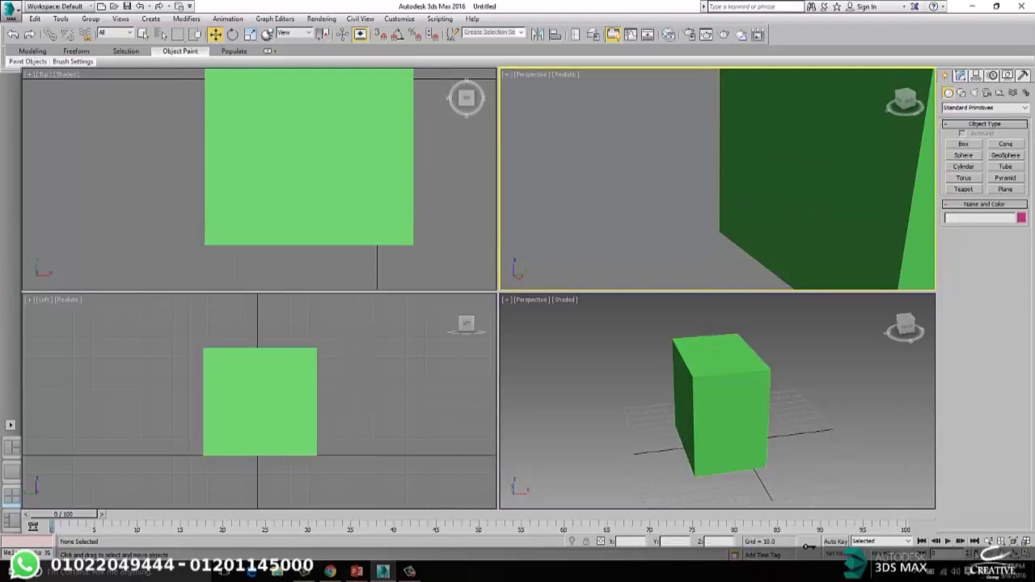
# Step: Use Zoom All again to shrink the green box in every viewport, and return to the Move tool
pyautogui.click(1001, 541)
pyautogui.moveTo(706, 451); pyautogui.dragTo(722, 534)
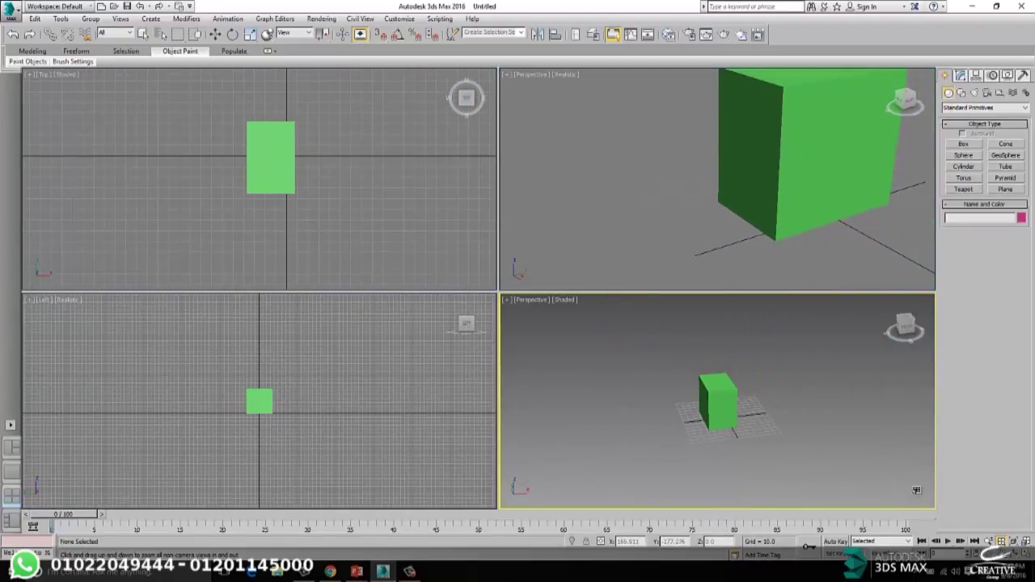
pyautogui.press('w')
# Step: Create a second box about 64 long, 32 wide and 82 high beside the green box in the shaded Perspective viewport
pyautogui.click(963, 144)
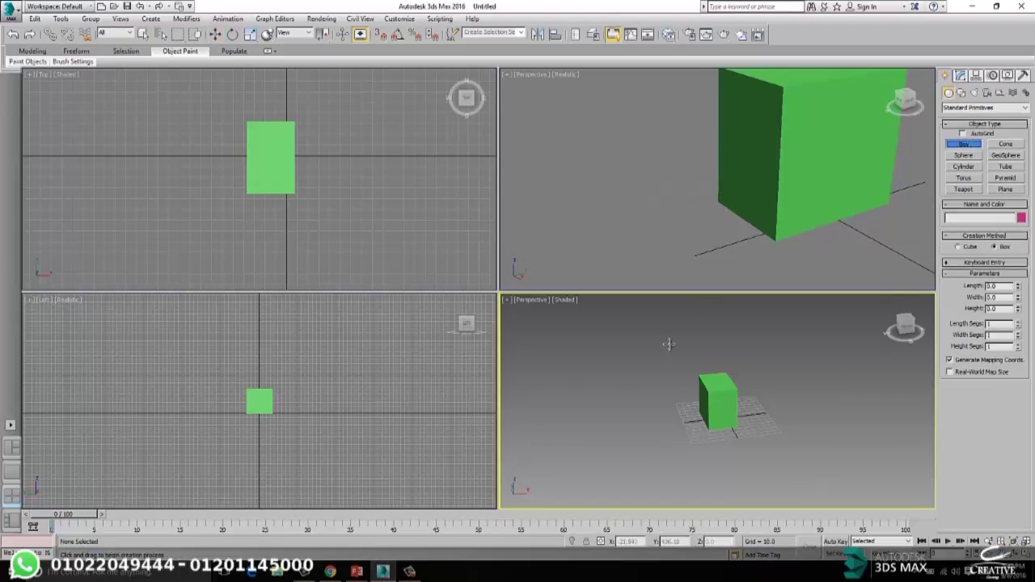
pyautogui.scroll(2, 673, 411)
pyautogui.moveTo(673, 411); pyautogui.dragTo(647, 441)
pyautogui.click(651, 348)
# Step: Change the new box's object color to pink from the 3ds Max palette
pyautogui.click(1022, 217)
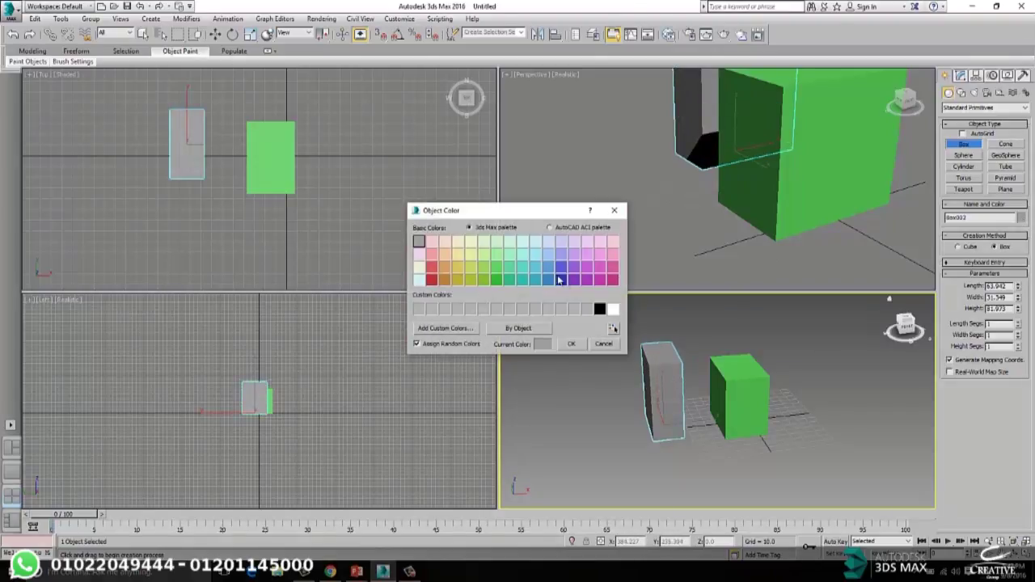
pyautogui.click(560, 268)
pyautogui.click(600, 267)
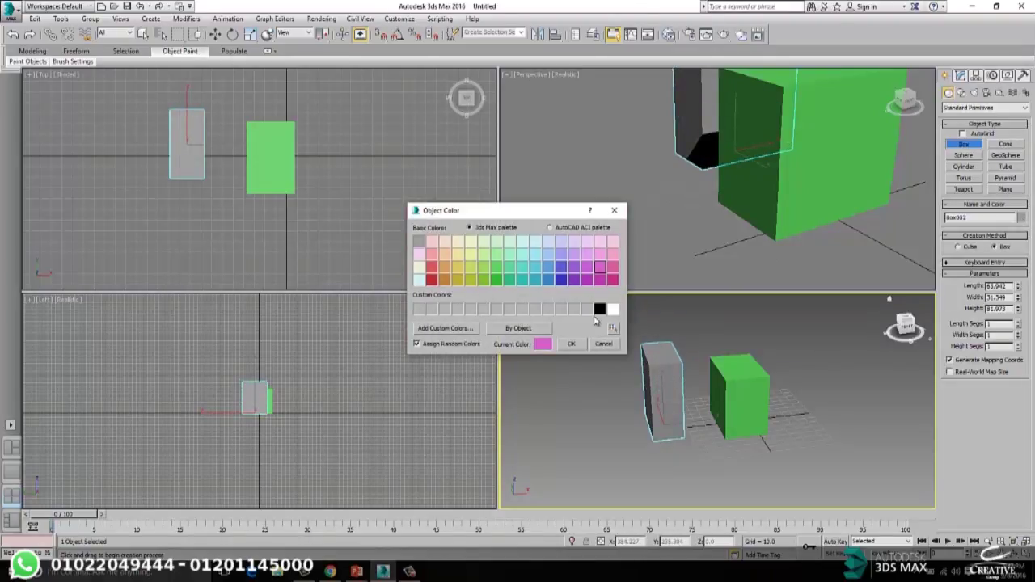
pyautogui.click(572, 344)
# Step: Create a sphere with a radius of about 32 on the other side of the green box from the pink box
pyautogui.keyDown('alt'); pyautogui.moveTo(696, 382); pyautogui.dragTo(752, 373, button='middle'); pyautogui.keyUp('alt')
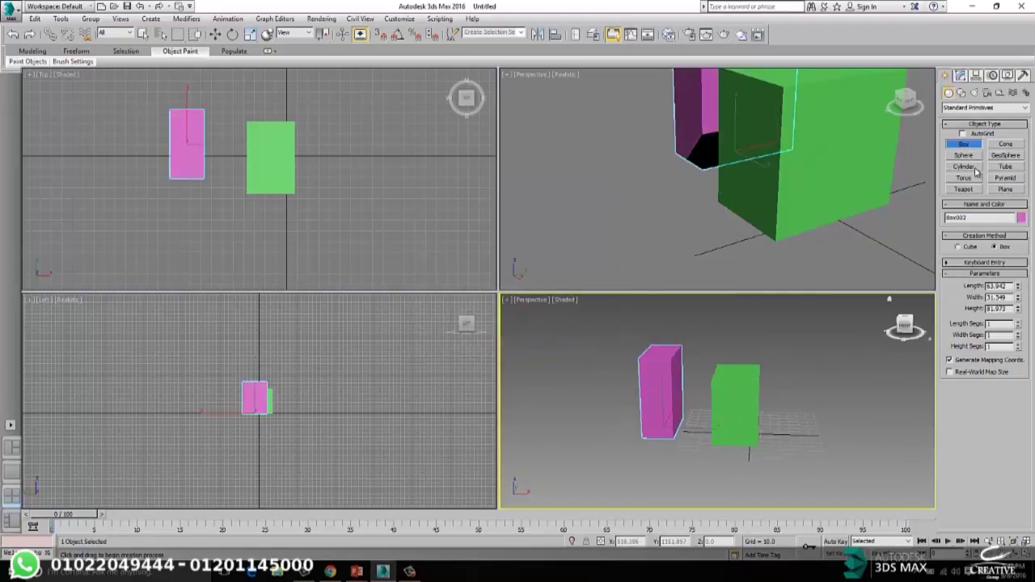
pyautogui.click(965, 155)
pyautogui.moveTo(811, 415); pyautogui.dragTo(806, 424)
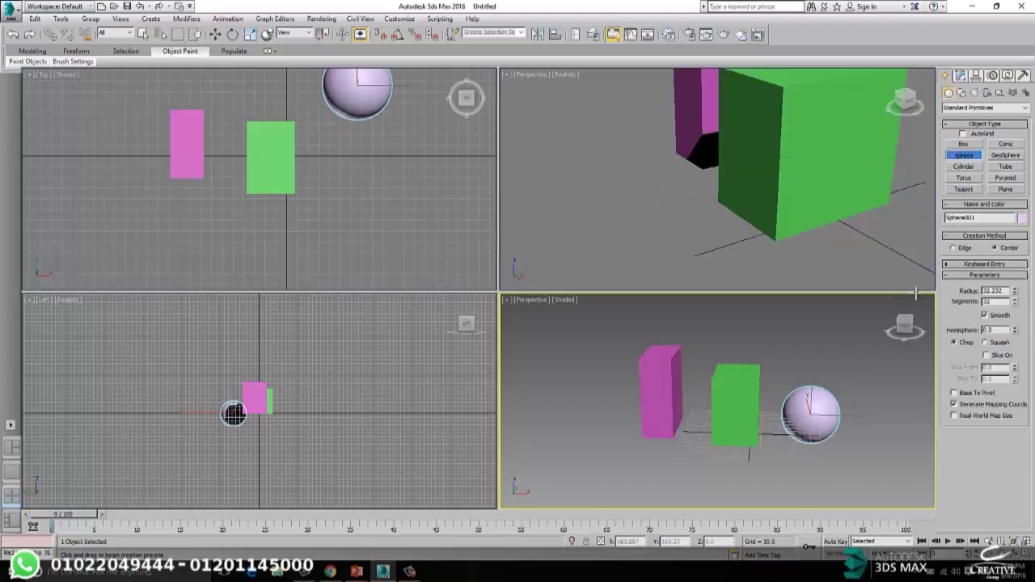
# Step: Create a cylinder about 26 in radius and 129 high behind the green box, and return to the Move tool
pyautogui.click(964, 166)
pyautogui.moveTo(696, 408)
pyautogui.keyDown('alt'); pyautogui.mouseDown(button='middle')
pyautogui.moveTo(728, 453)
pyautogui.moveTo(771, 451)
pyautogui.mouseUp(button='middle'); pyautogui.keyUp('alt')
pyautogui.moveTo(771, 452); pyautogui.dragTo(775, 451)
pyautogui.click(778, 388)
pyautogui.scroll(-5, 769, 421)
pyautogui.scroll(5, 767, 423)
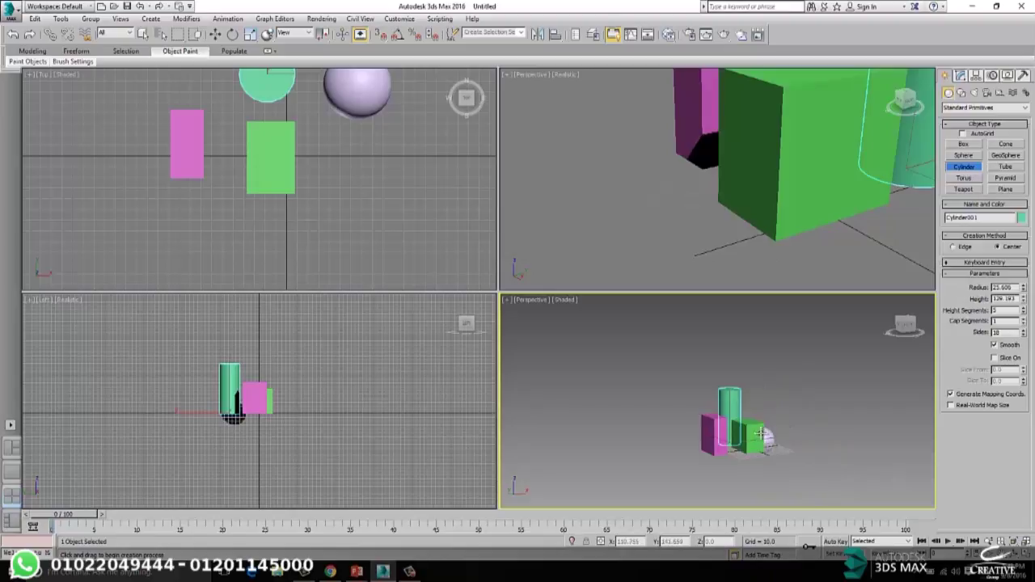
pyautogui.press('w')
# Step: Deselect the cylinder and fit all objects in the shaded Perspective viewport with Zoom Extents Selected
pyautogui.moveTo(777, 472); pyautogui.dragTo(766, 432, button='middle')
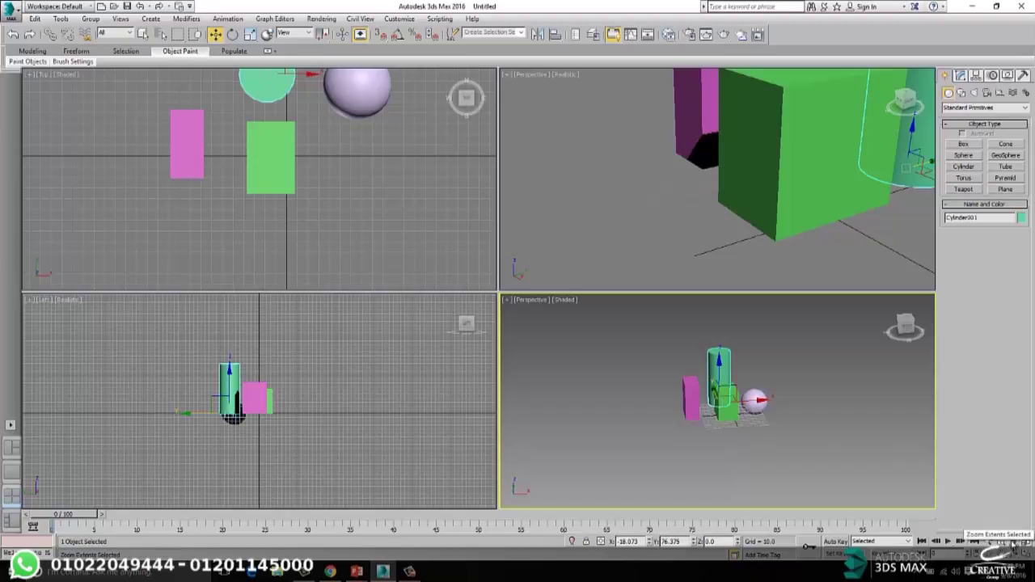
pyautogui.click(853, 446)
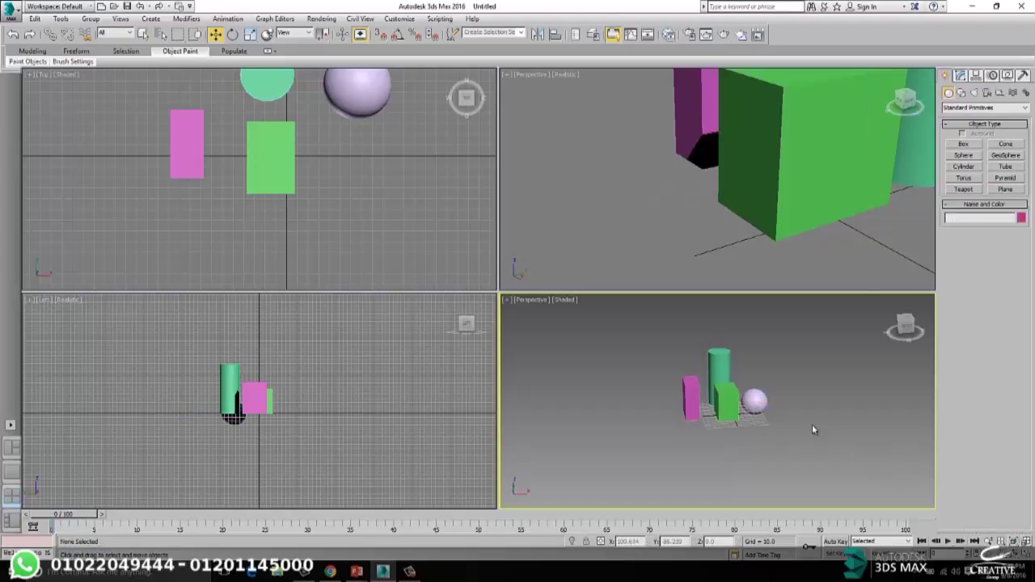
pyautogui.click(1013, 541)
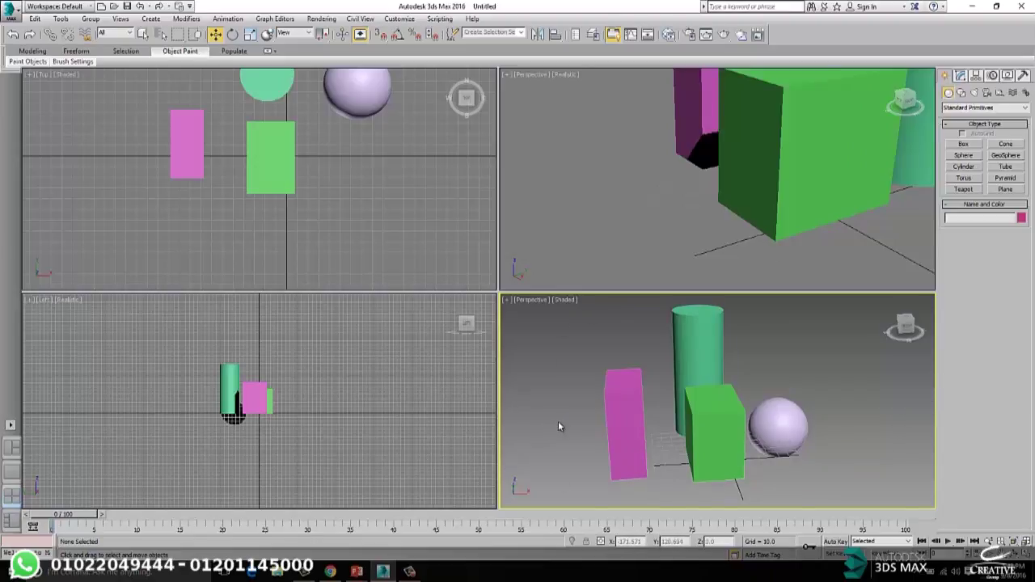
# Step: Select the cylinder, frame it with Zoom Extents Selected in the shaded Perspective viewport, and zoom back out with it deselected
pyautogui.scroll(-4, 692, 362)
pyautogui.click(690, 359)
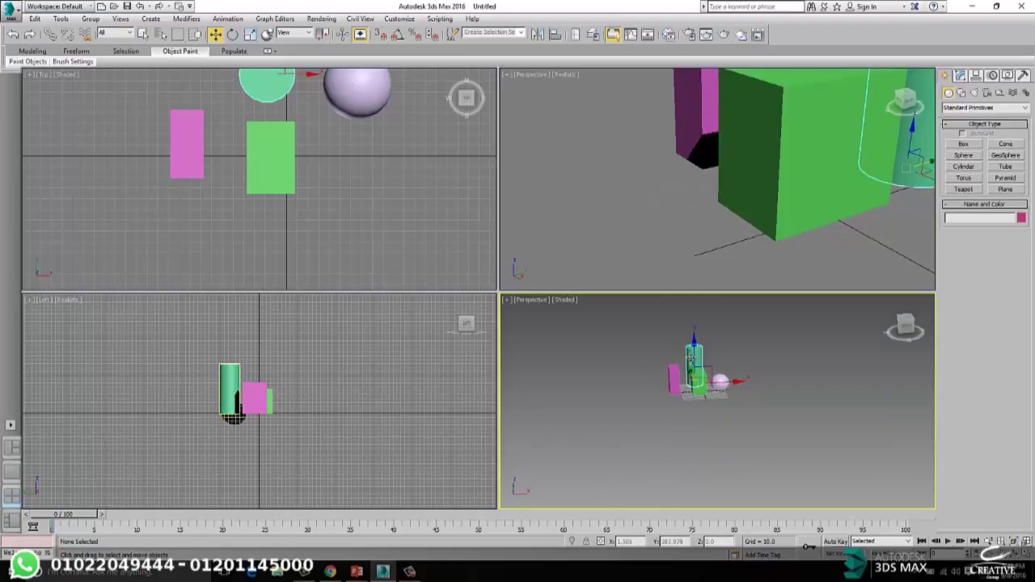
pyautogui.click(1014, 541)
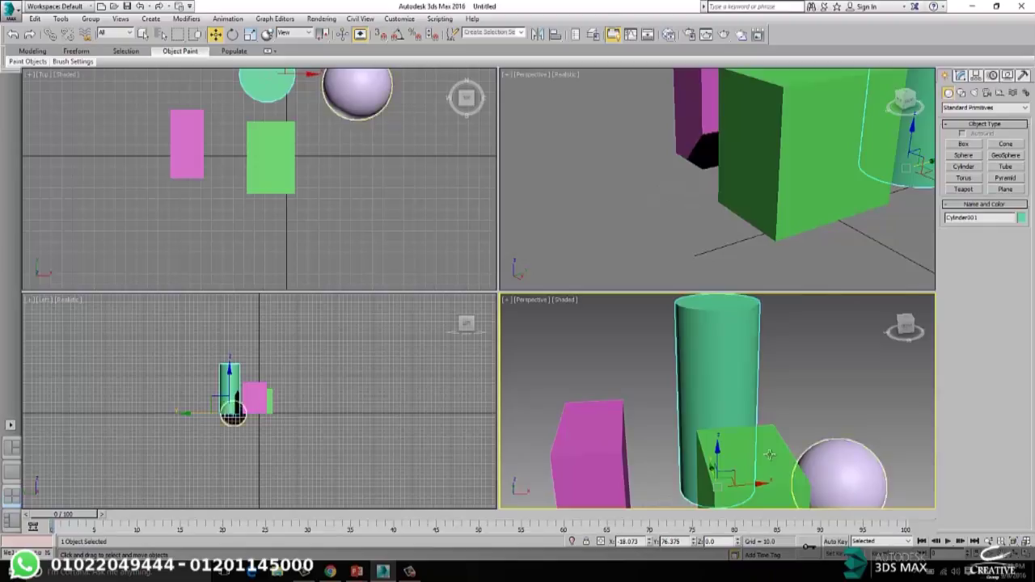
pyautogui.scroll(-10, 740, 435)
pyautogui.click(905, 457)
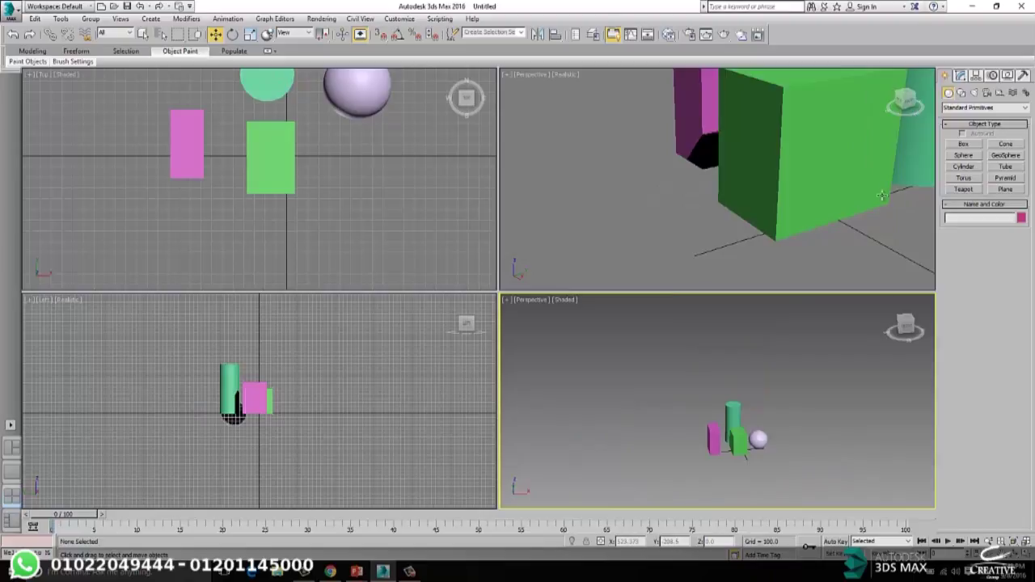
# Step: Create a third box about 86 long, 30 wide and 112 high, far from the other objects in the shaded Perspective viewport
pyautogui.click(963, 144)
pyautogui.moveTo(537, 439); pyautogui.dragTo(530, 447)
pyautogui.click(534, 410)
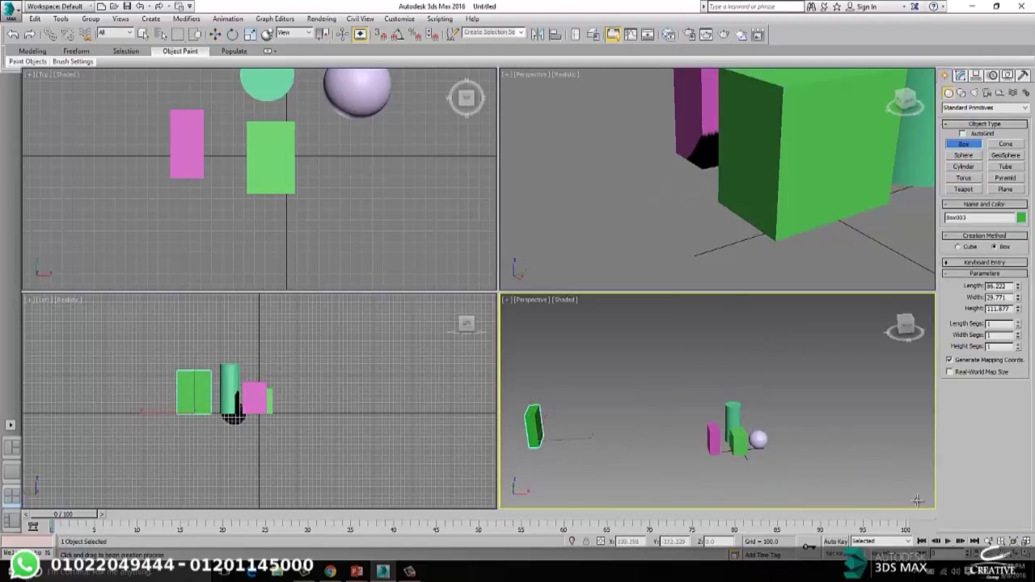
pyautogui.rightClick(742, 393)
# Step: Deselect the distant box and fit the whole scene in the shaded Perspective viewport with Zoom Extents Selected, zooming in slightly
pyautogui.click(630, 369)
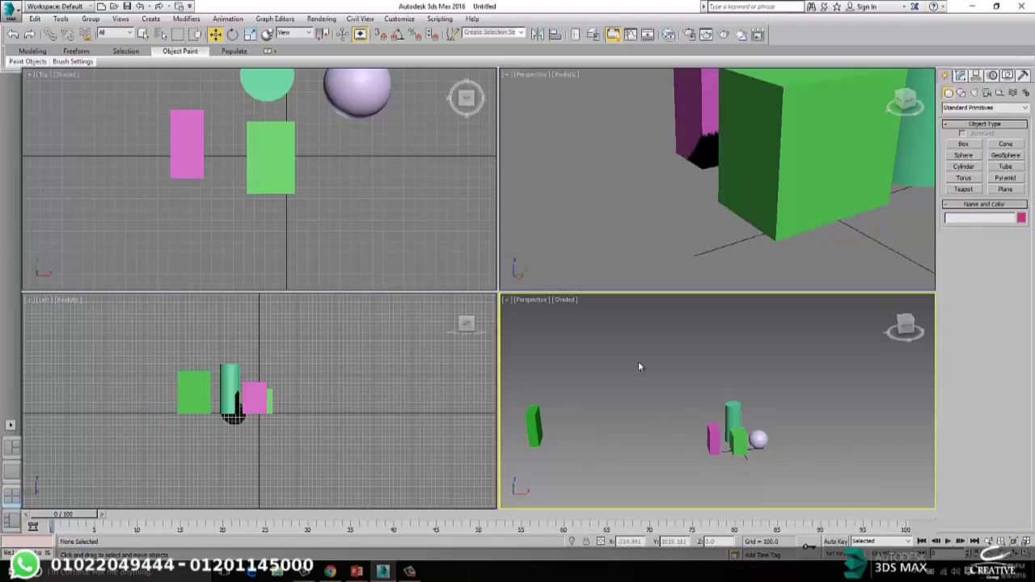
pyautogui.click(1014, 544)
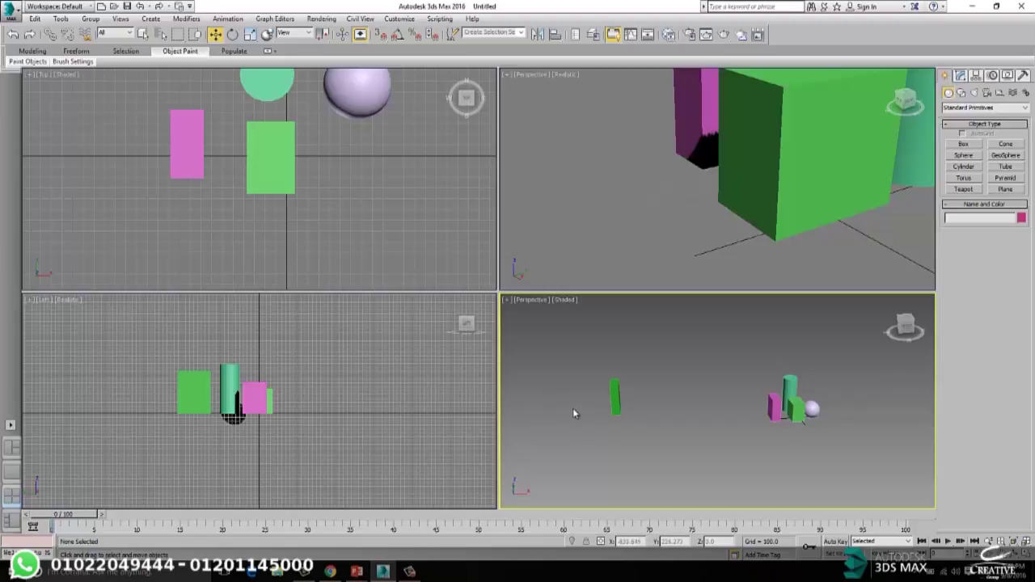
pyautogui.scroll(3, 748, 376)
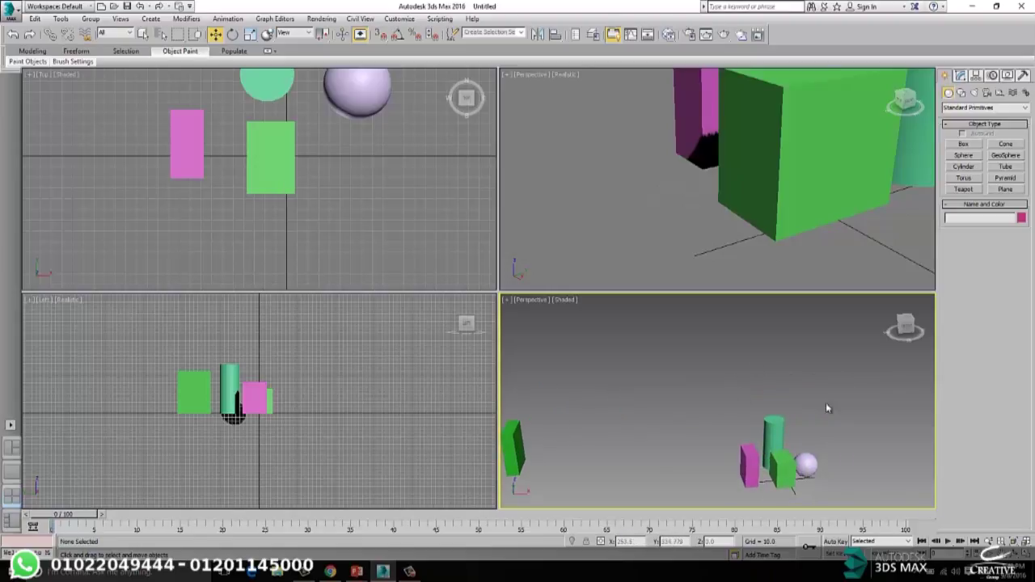
# Step: Frame the pink box in all viewports with Zoom Extents All Selected, and switch the Realistic Perspective viewport to the Front view
pyautogui.scroll(-5, 730, 185)
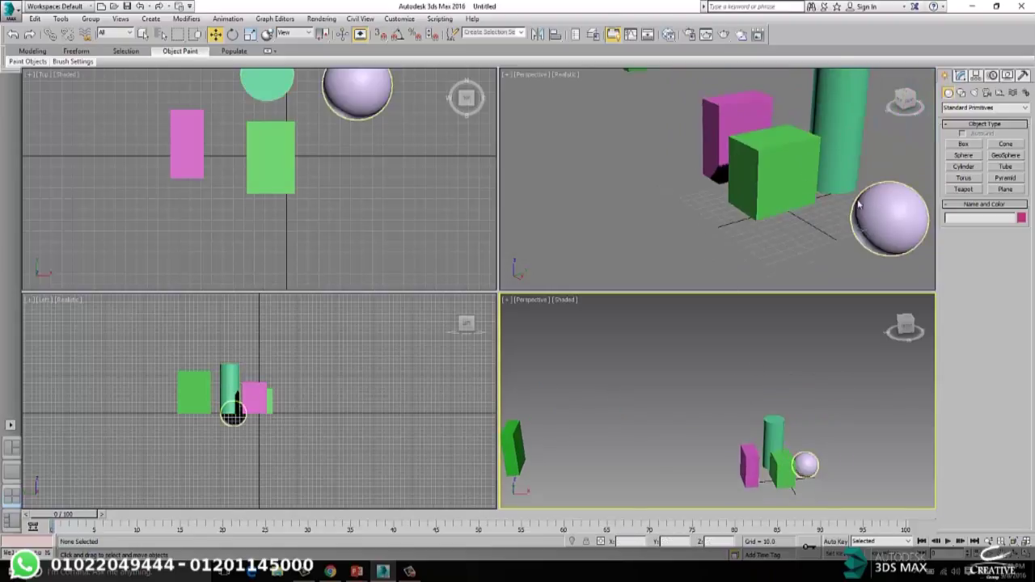
pyautogui.click(718, 120)
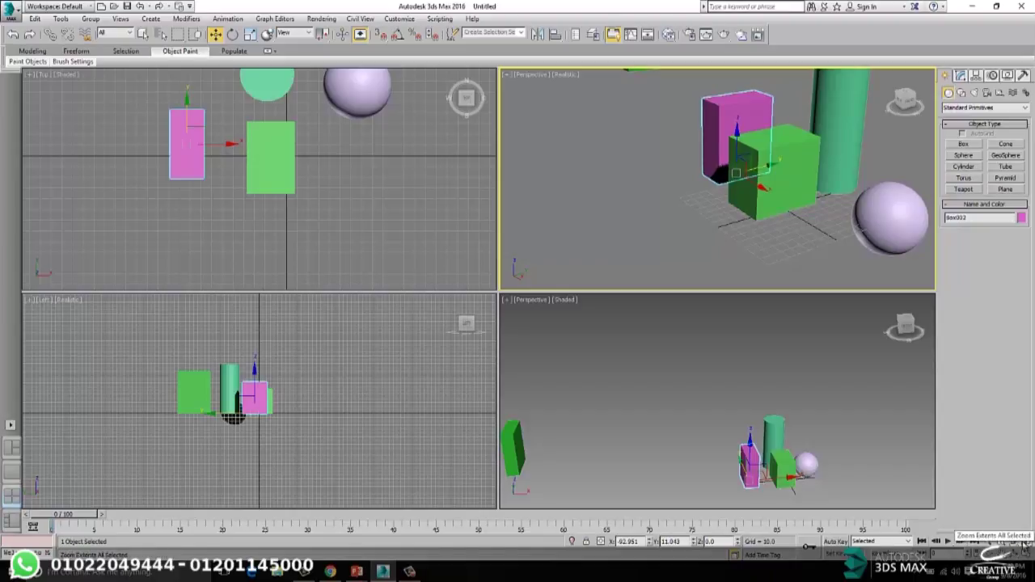
pyautogui.click(1024, 546)
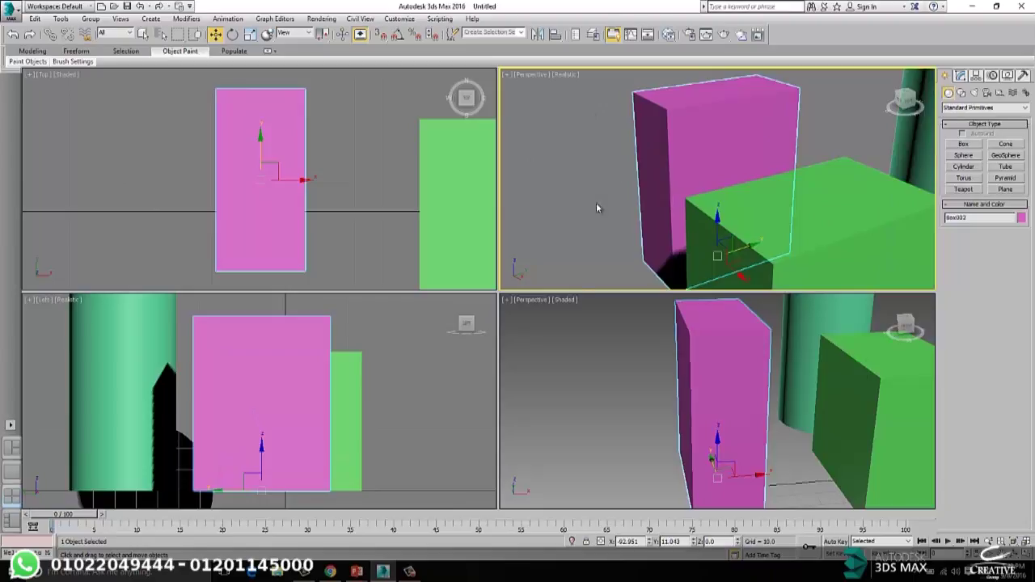
pyautogui.press('f')
# Step: Maximize the shaded Perspective viewport, zoom out to show the pink box, green box, cylinder and sphere, and restore the four viewports
pyautogui.click(606, 394)
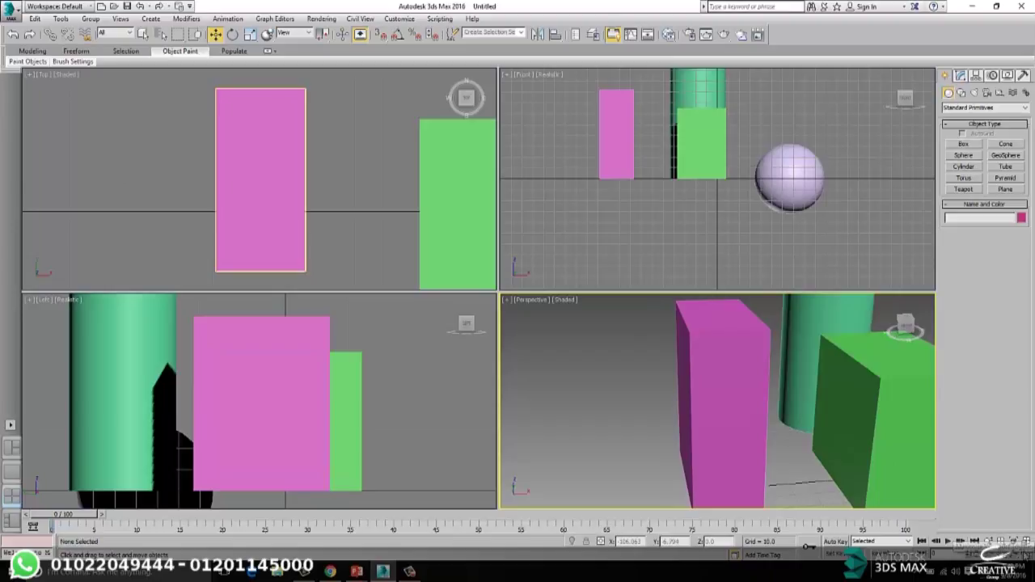
pyautogui.click(1023, 541)
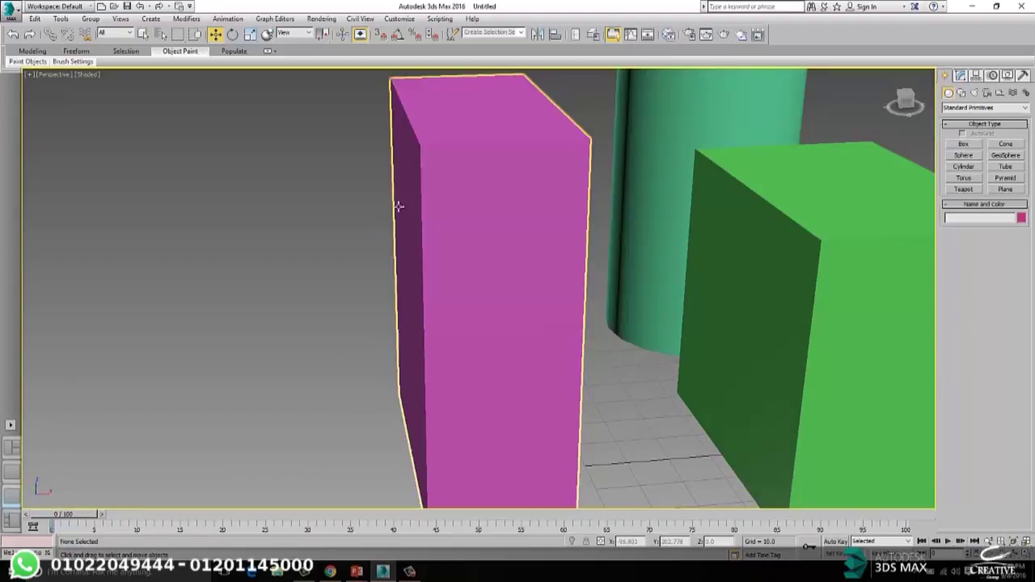
pyautogui.scroll(-10, 399, 207)
pyautogui.scroll(2, 548, 218)
pyautogui.scroll(-3, 548, 217)
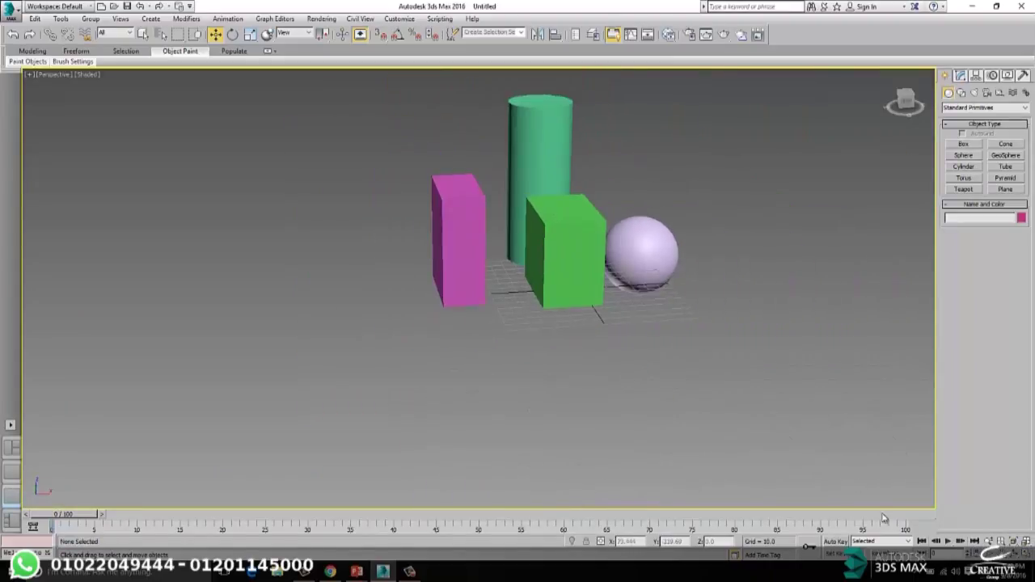
pyautogui.hotkey('alt', 'w')
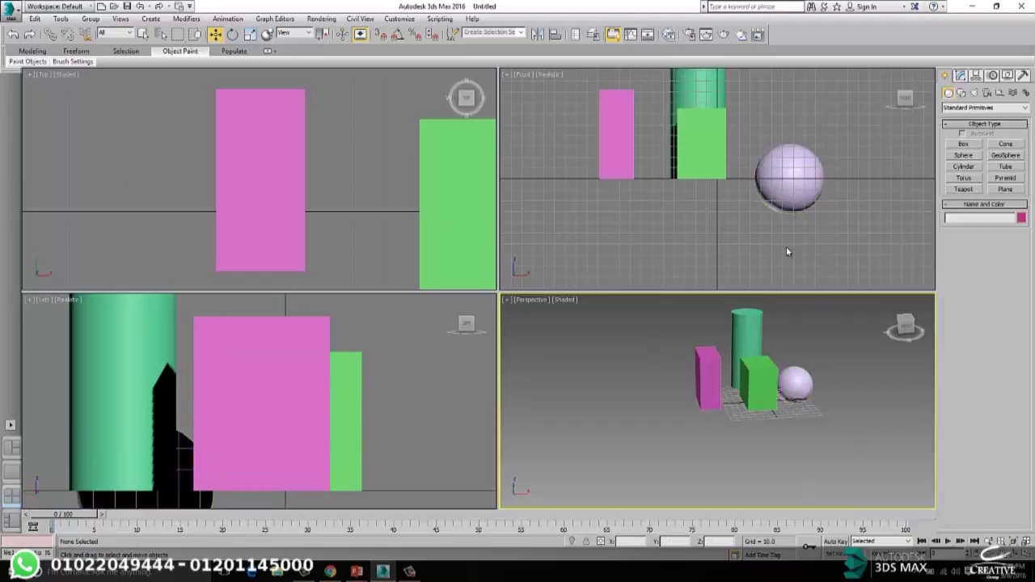
# Step: Maximize the Top viewport with nothing selected, and restore the four-viewport layout
pyautogui.click(672, 163)
pyautogui.hotkey('ctrl', 'd')
pyautogui.hotkey('alt', 'w')
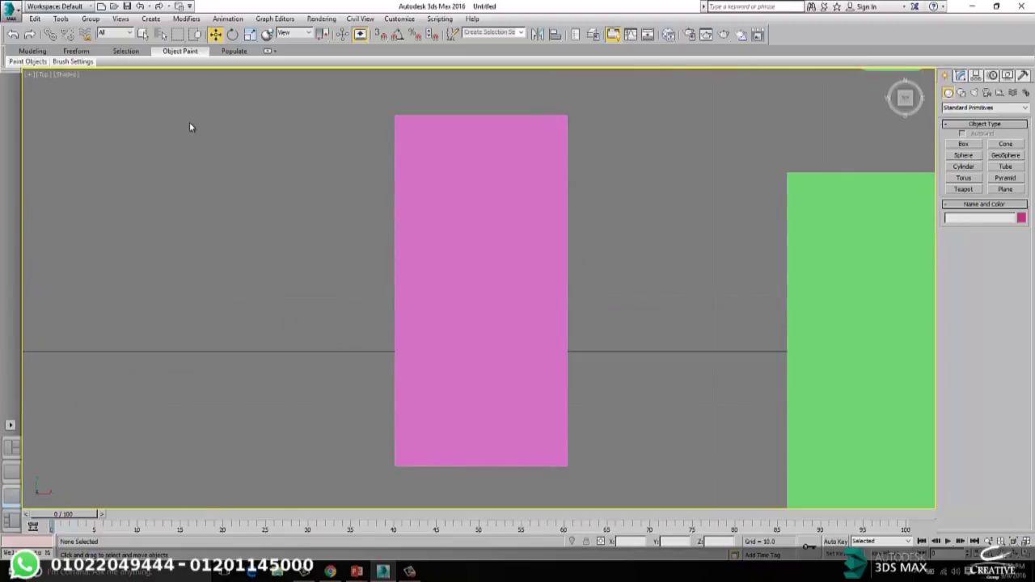
pyautogui.hotkey('alt', 'w')
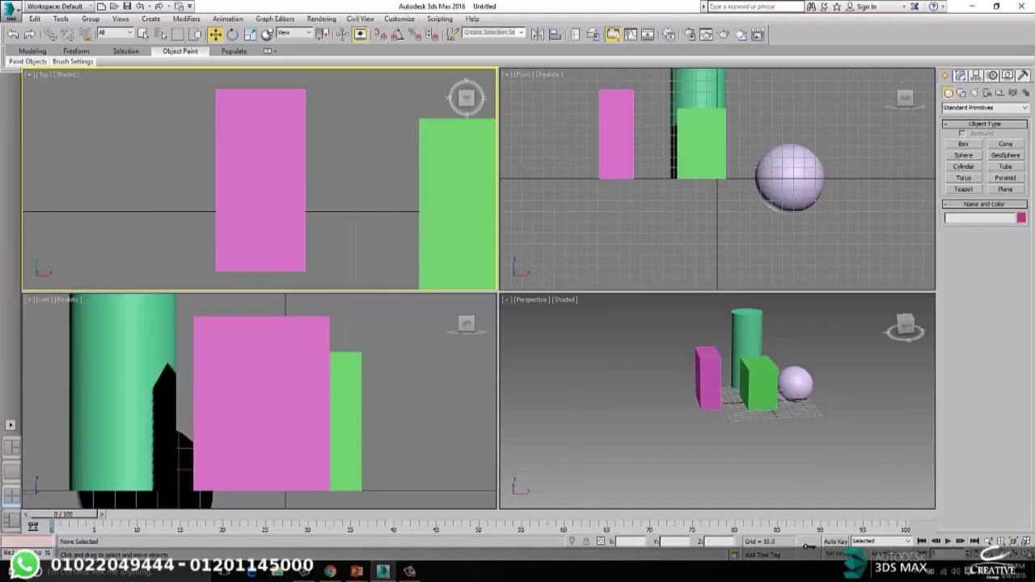
# Step: Select the teal cylinder and frame it in the shaded Perspective viewport with Zoom Extents Selected
pyautogui.click(752, 335)
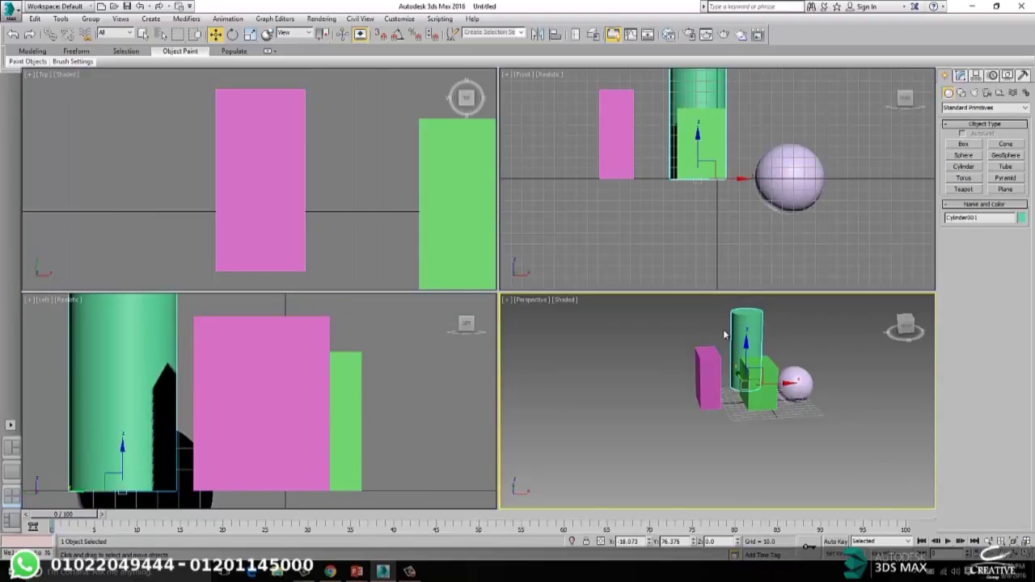
pyautogui.press('z')
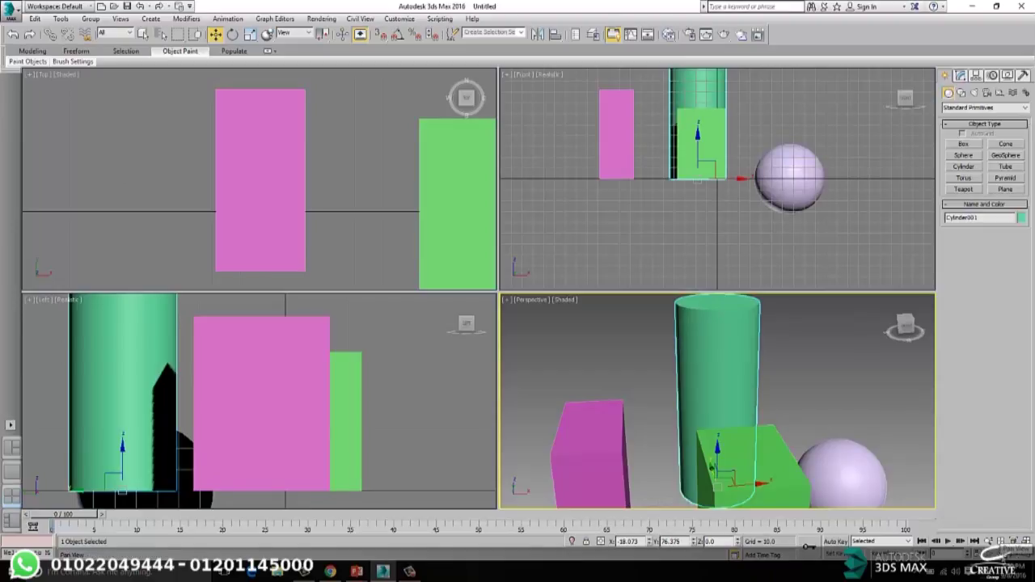
# Step: Pan the Perspective view with the Pan View tool, maximize the viewport, and zoom out to show all four nearby objects
pyautogui.click(1001, 553)
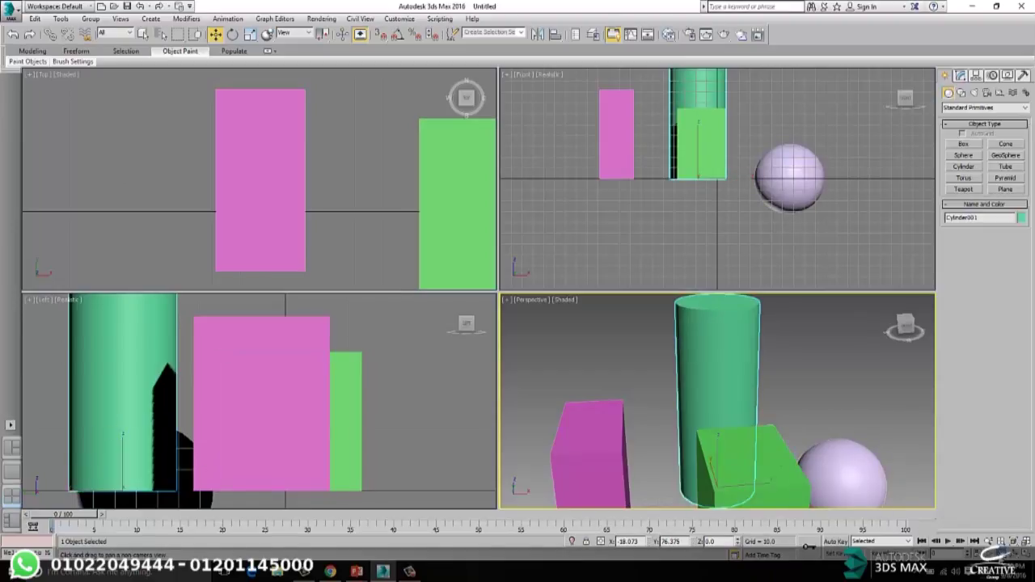
pyautogui.moveTo(671, 360); pyautogui.dragTo(716, 377)
pyautogui.hotkey('alt', 'w')
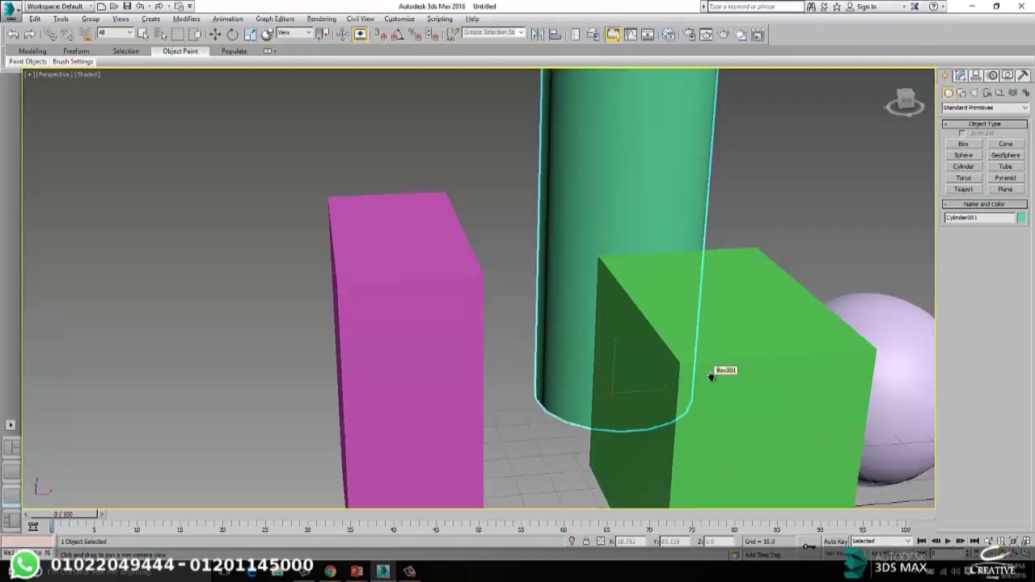
pyautogui.press('w')
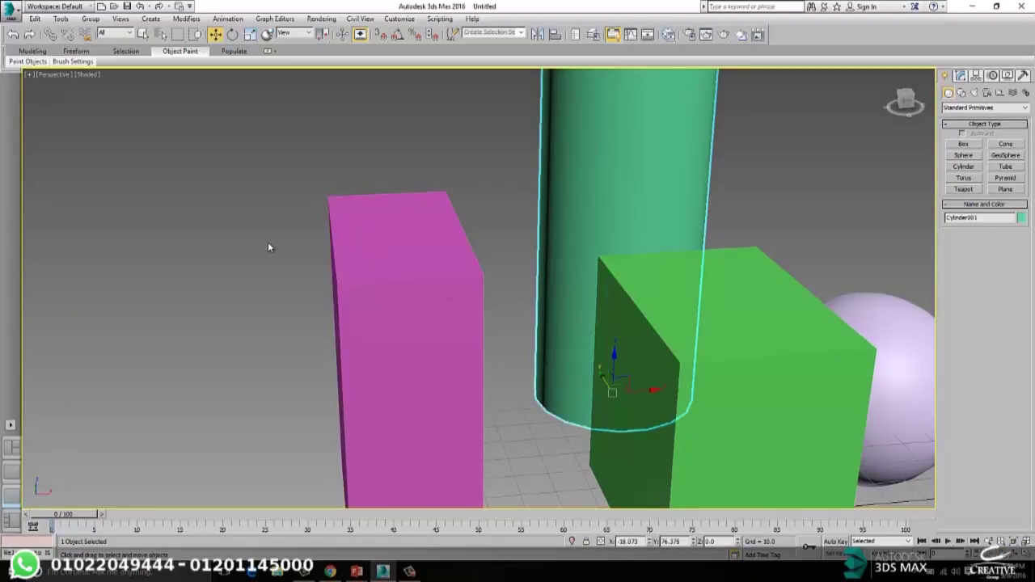
pyautogui.scroll(-3, 261, 226)
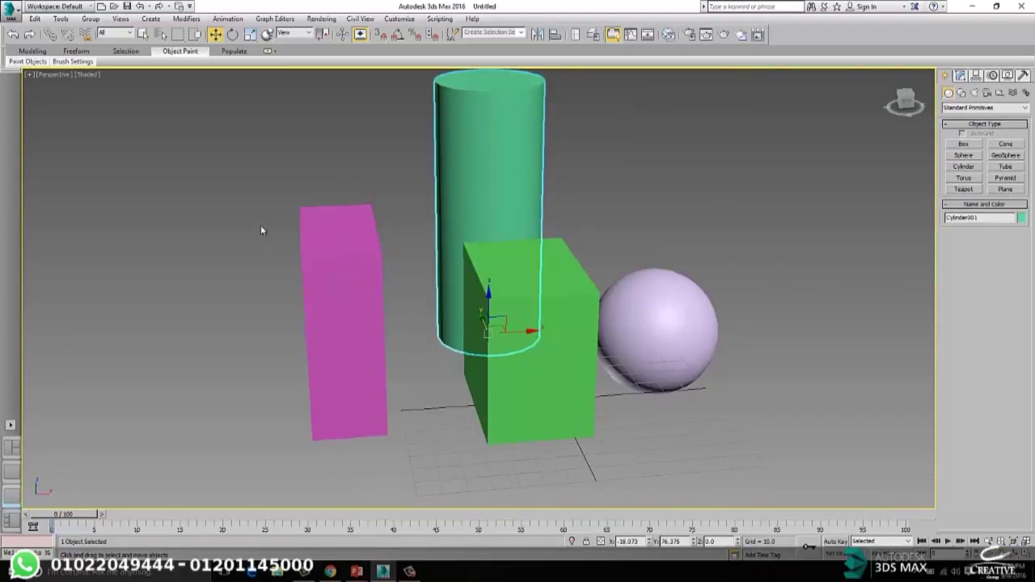
pyautogui.moveTo(261, 226); pyautogui.dragTo(202, 254, button='middle')
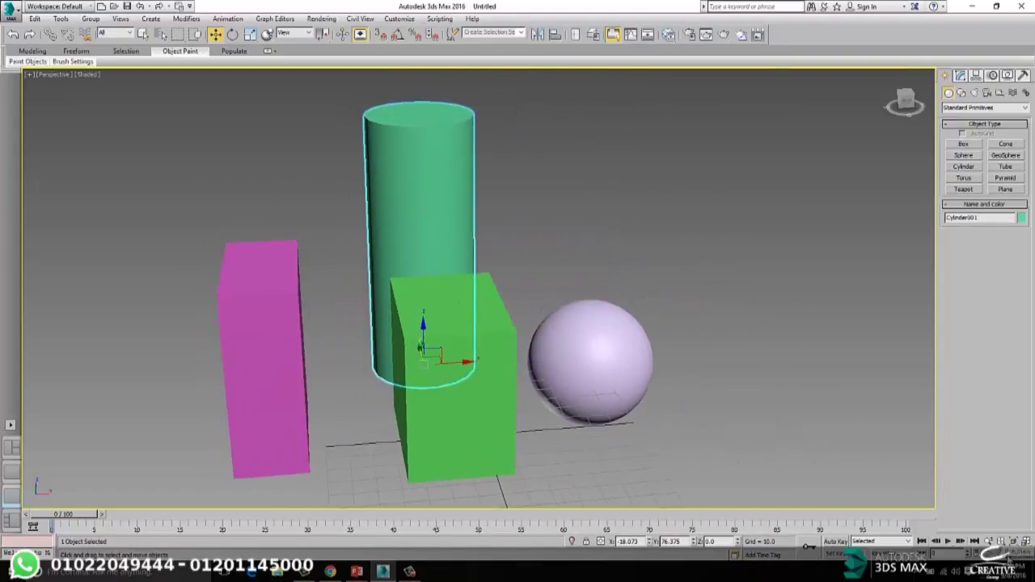
# Step: Orbit the maximized Perspective view around the objects with the Orbit tool, and return to Select and Move
pyautogui.click(1013, 556)
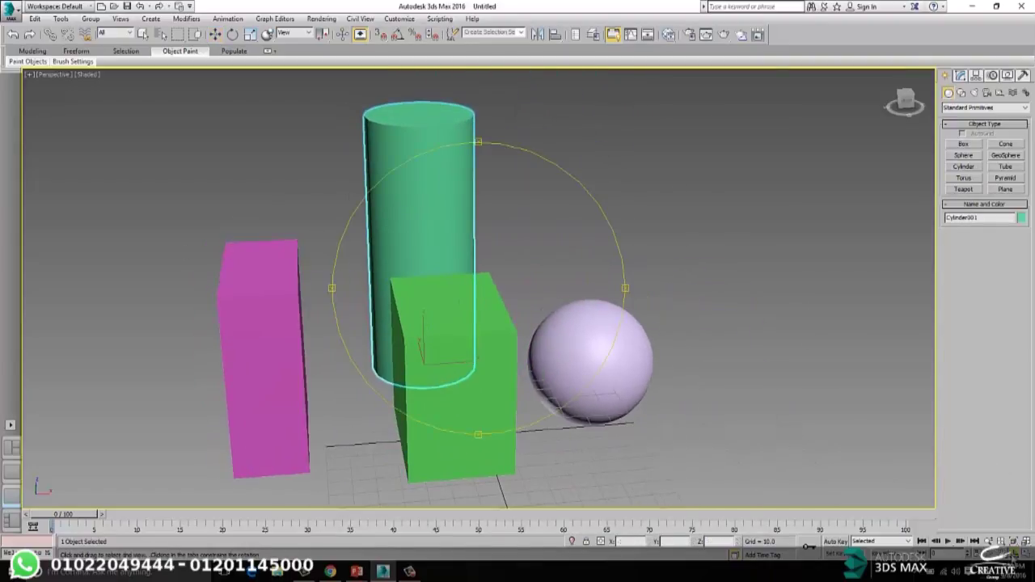
pyautogui.moveTo(579, 409)
pyautogui.mouseDown()
pyautogui.moveTo(408, 395)
pyautogui.moveTo(577, 396)
pyautogui.mouseUp()
pyautogui.moveTo(407, 390); pyautogui.dragTo(486, 390)
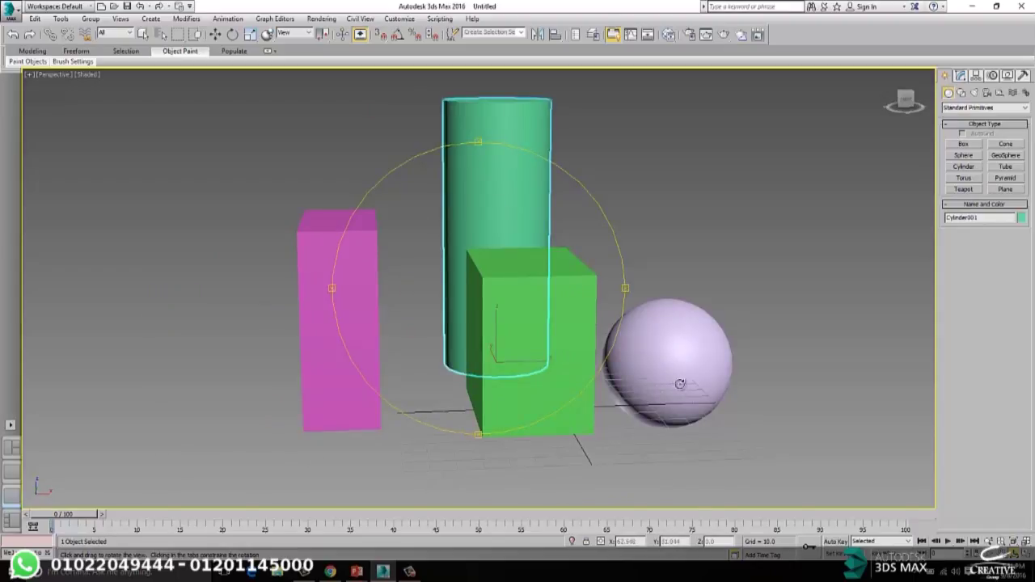
pyautogui.moveTo(670, 381); pyautogui.dragTo(599, 395)
pyautogui.hotkey('shift', 'z')
pyautogui.moveTo(375, 410); pyautogui.dragTo(388, 408)
pyautogui.moveTo(483, 409); pyautogui.dragTo(491, 410)
pyautogui.press('w')
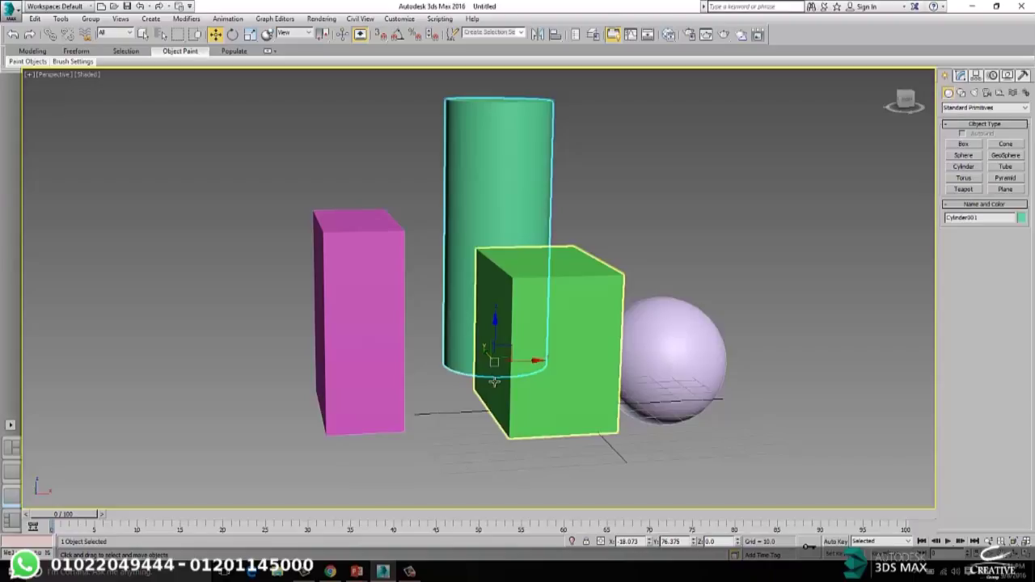
# Step: Orbit the Perspective view around to the sphere side while Select and Move stays active, and restore the four-viewport layout
pyautogui.keyDown('alt'); pyautogui.moveTo(503, 394); pyautogui.dragTo(464, 404, button='middle'); pyautogui.keyUp('alt')
pyautogui.hotkey('alt', 'w')
pyautogui.click(670, 398)
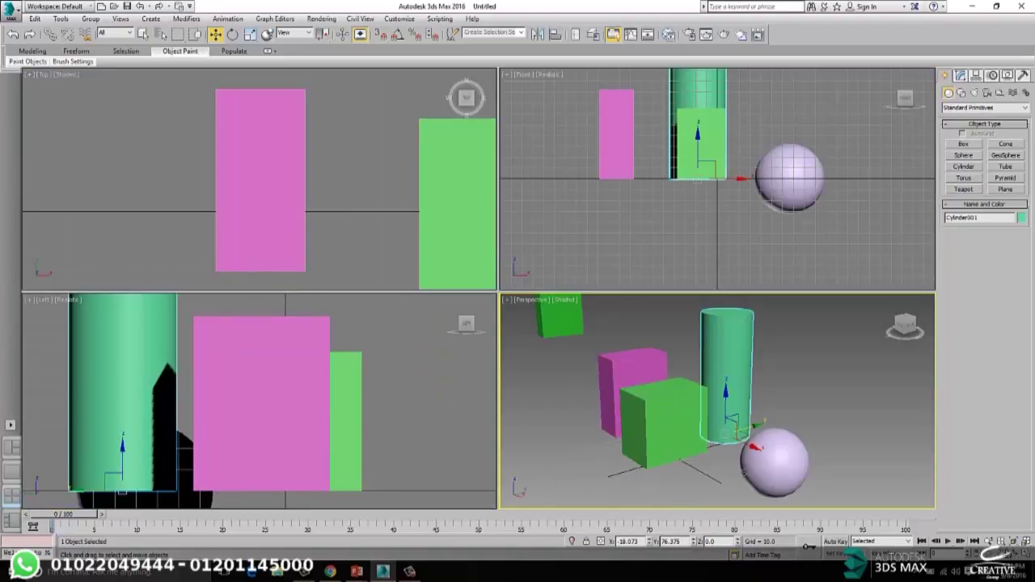
# Step: Examine the Layout options in the Viewport Configuration dialog and cancel it
pyautogui.rightClick(988, 540)
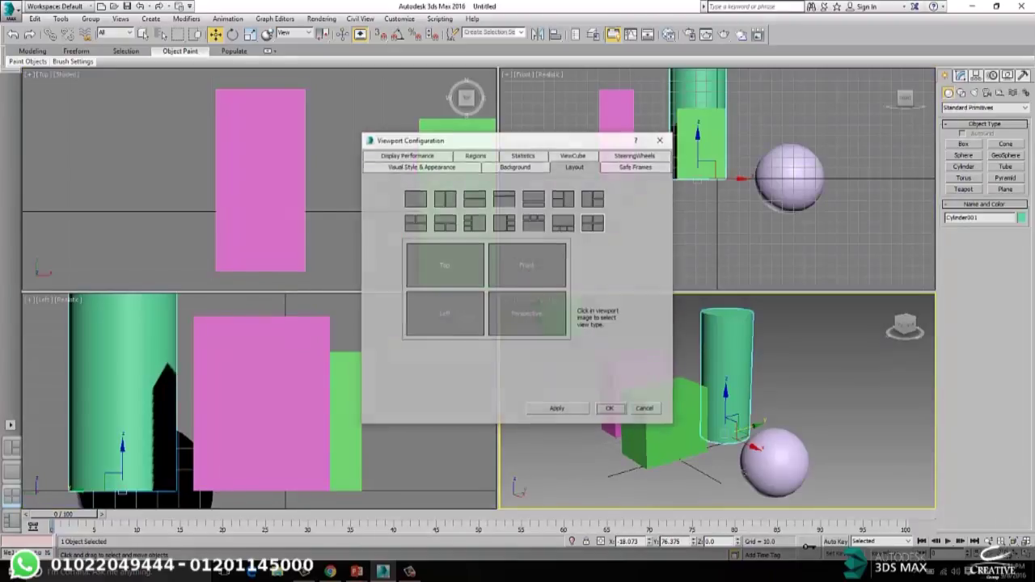
pyautogui.click(639, 410)
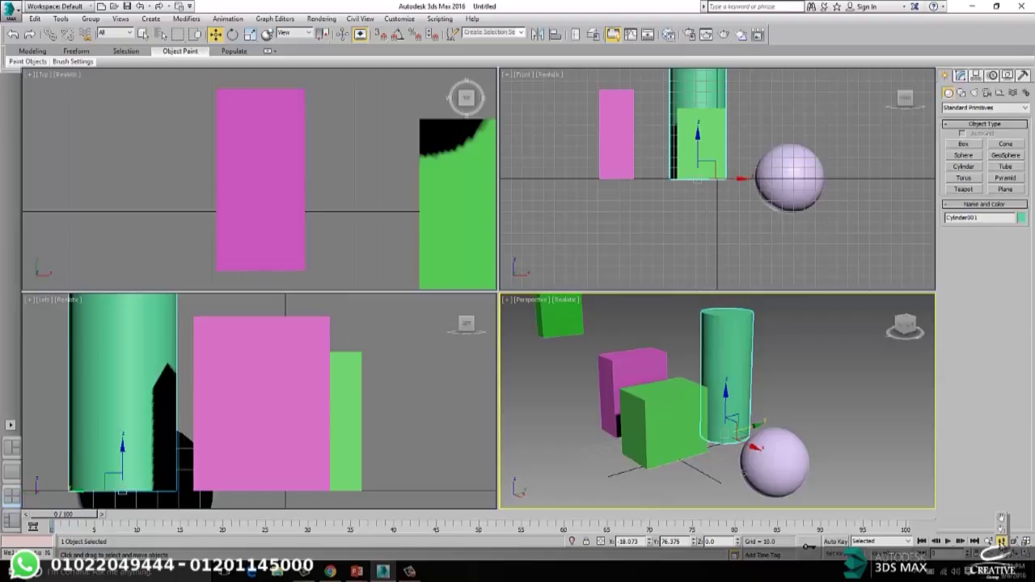
# Step: Activate Walk Through in the Realistic Perspective viewport, maximize it, and walk the view to the left
pyautogui.click(1001, 518)
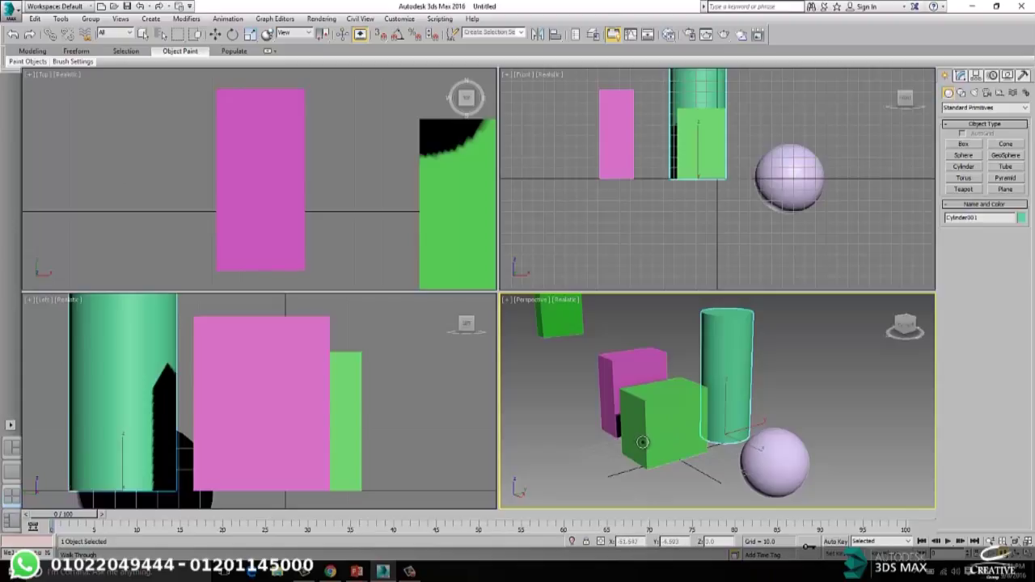
pyautogui.hotkey('alt', 'w')
pyautogui.press('Left')
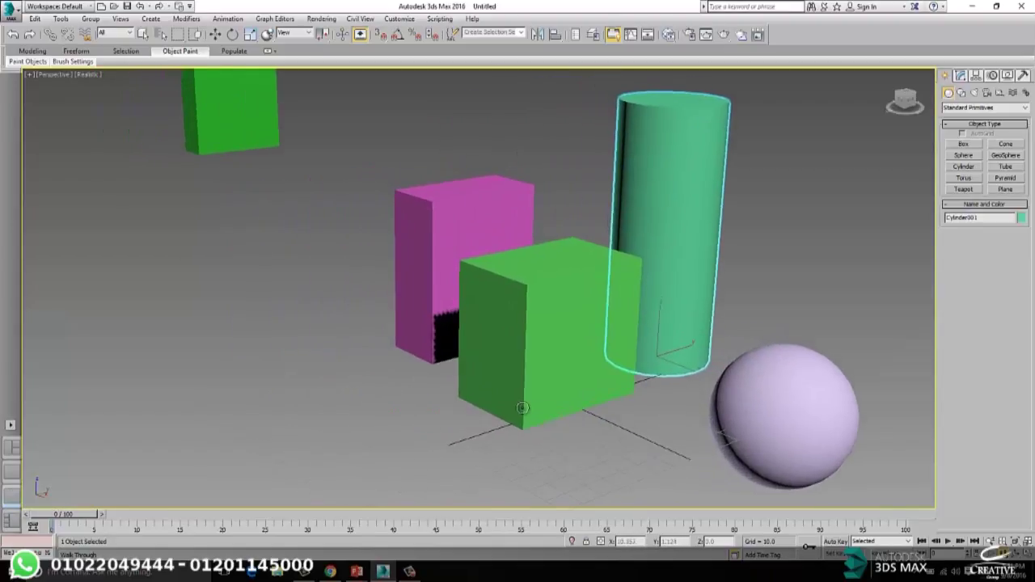